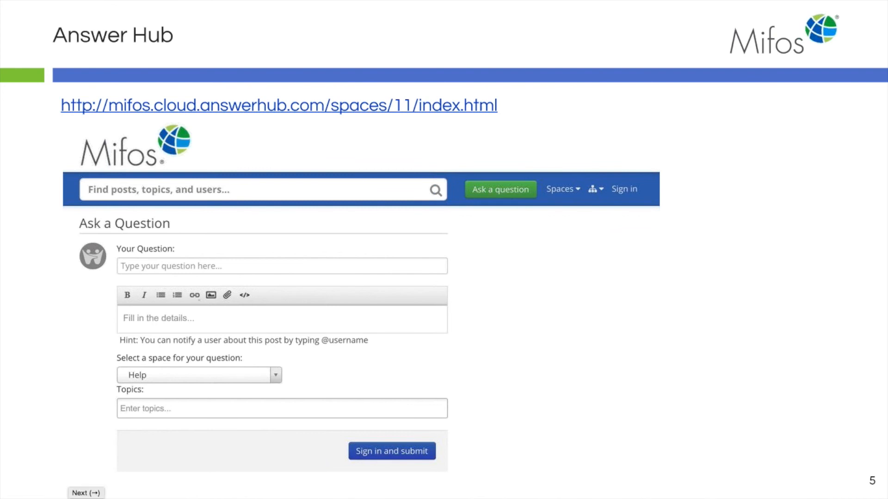
Step: Advance the slideshow from the Answer Hub slide to the Hands On Demonstration slide
{"action": "key", "text": "Right"}
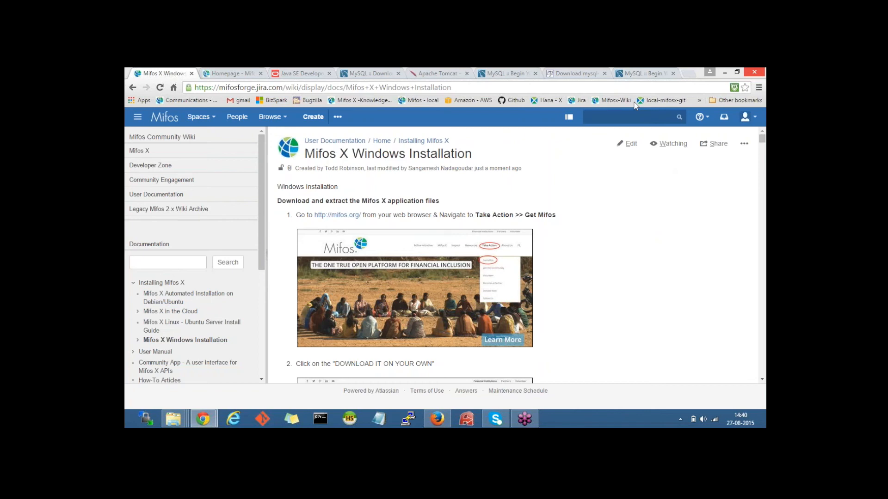
{"action": "left_click", "coordinate": [465, 84]}
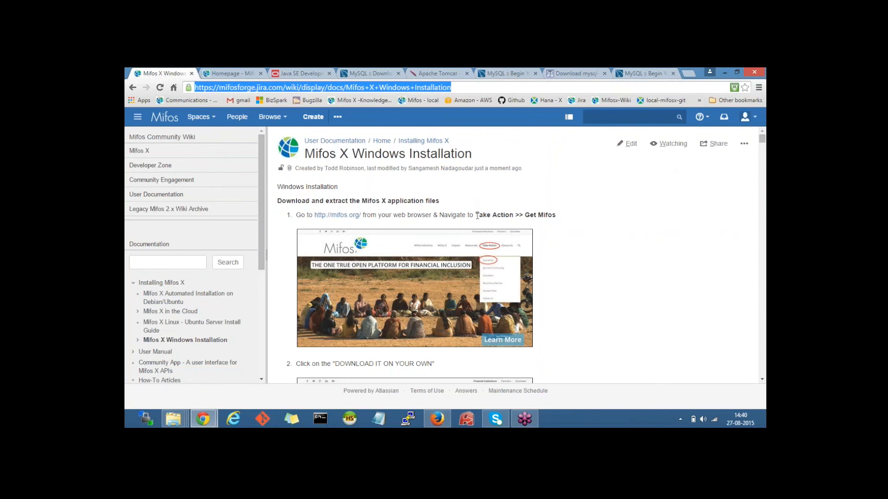
{"action": "left_click", "coordinate": [446, 188]}
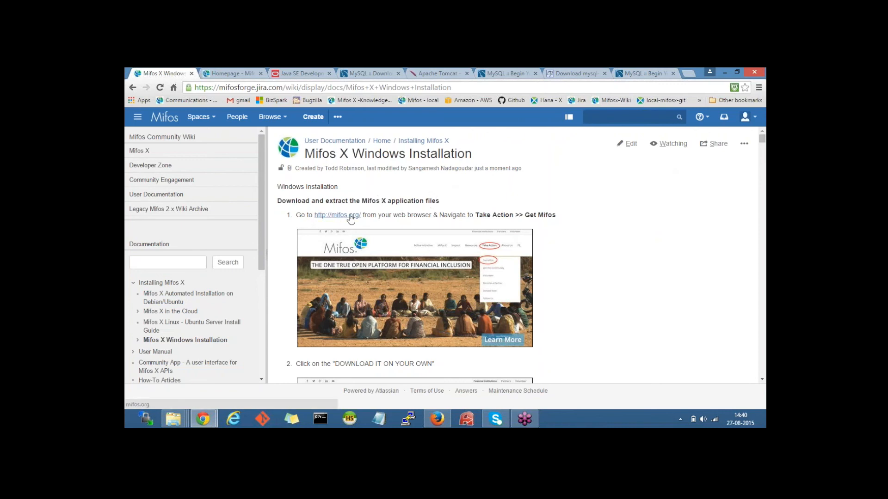
Step: Go to the mifos.org tab and open the Take Action > Get Mifos page
{"action": "left_click", "coordinate": [223, 75]}
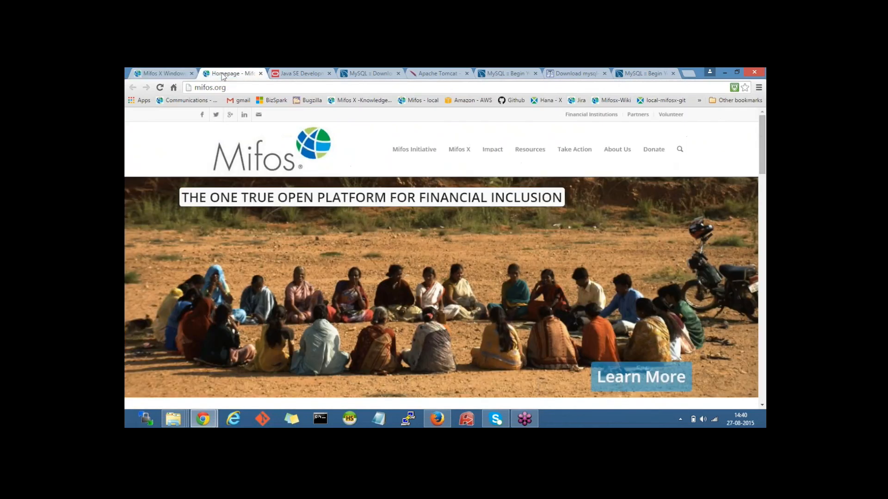
{"action": "mouse_move", "coordinate": [617, 153]}
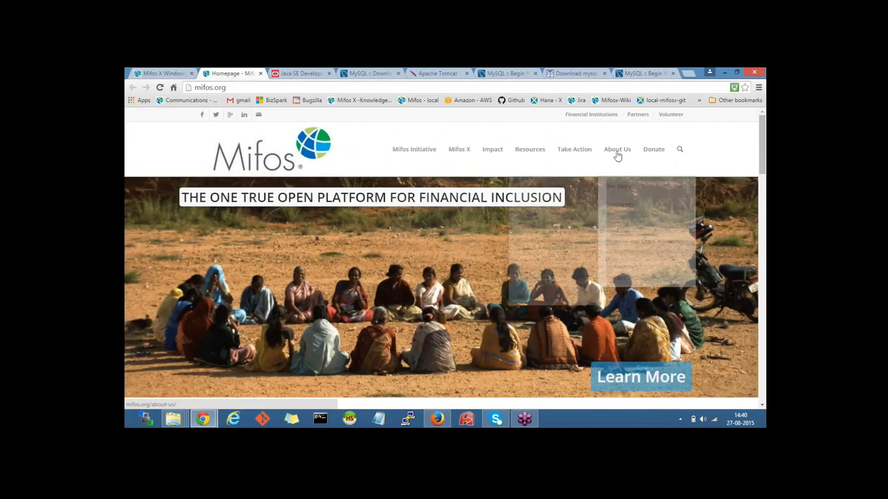
{"action": "mouse_move", "coordinate": [572, 150]}
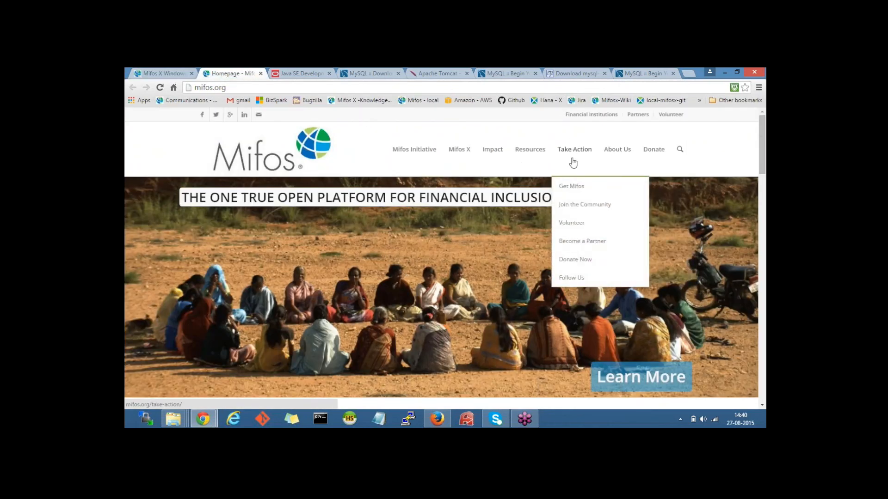
{"action": "left_click", "coordinate": [570, 187]}
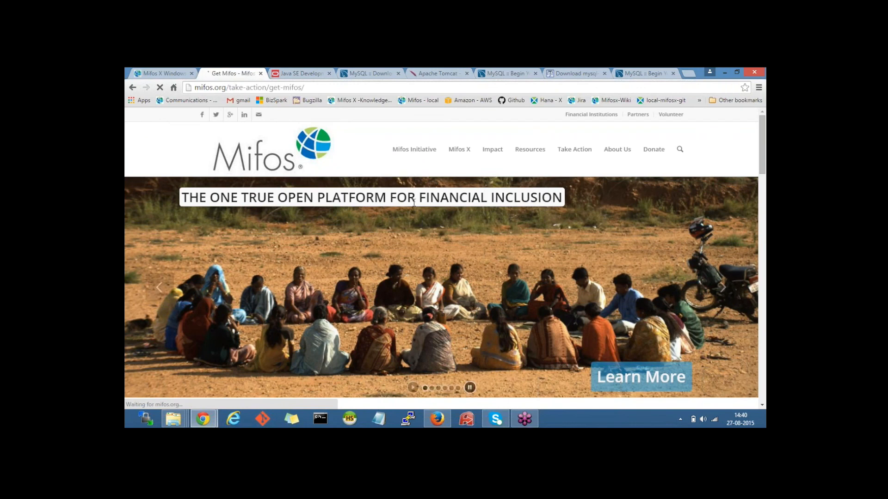
Step: Skip the download form using the 'No thanks… download Mifos X' link
{"action": "scroll", "coordinate": [414, 202], "scroll_direction": "down", "scroll_amount": 5}
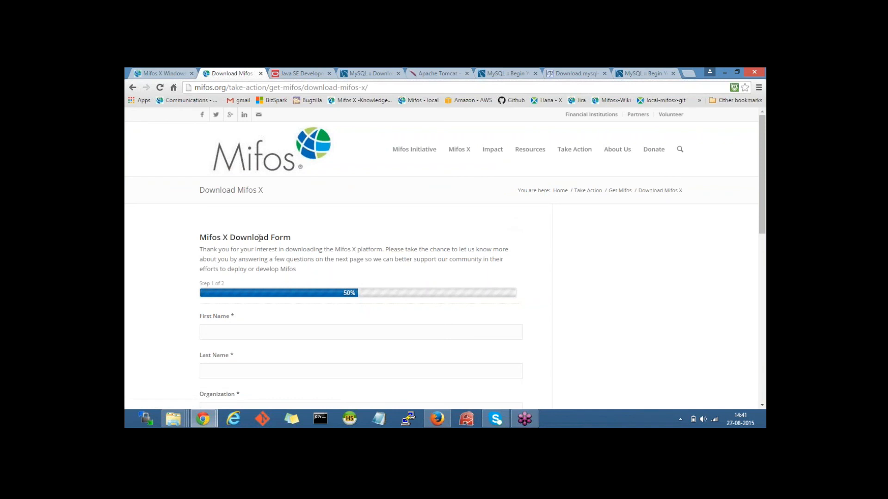
{"action": "scroll", "coordinate": [259, 238], "scroll_direction": "down", "scroll_amount": 2}
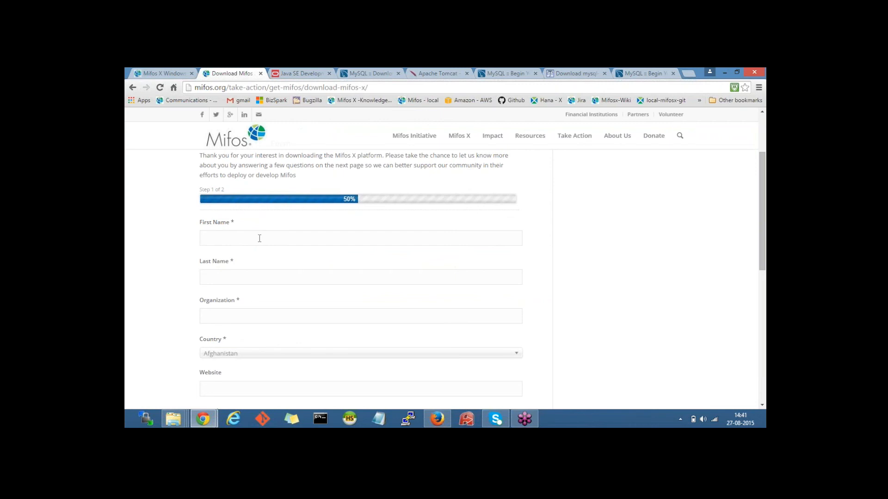
{"action": "scroll", "coordinate": [289, 266], "scroll_direction": "down", "scroll_amount": 5}
{"action": "scroll", "coordinate": [290, 265], "scroll_direction": "up", "scroll_amount": 1}
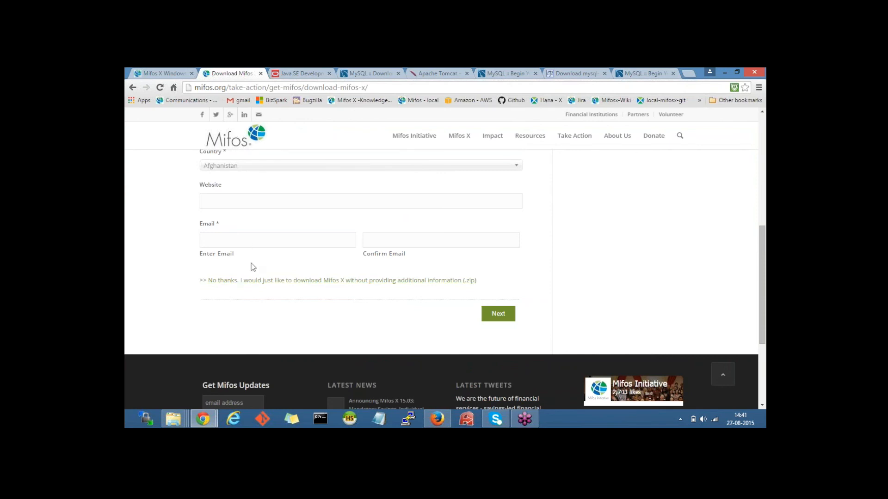
{"action": "left_click", "coordinate": [274, 281]}
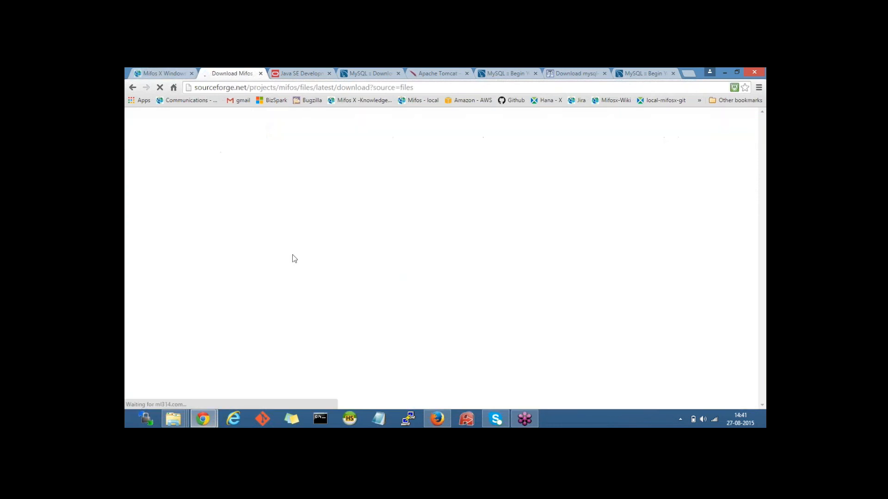
Step: Close the SourceForge Download Mifos tab, leaving Oracle's JDK 7u79 downloads page showing
{"action": "left_click", "coordinate": [431, 88]}
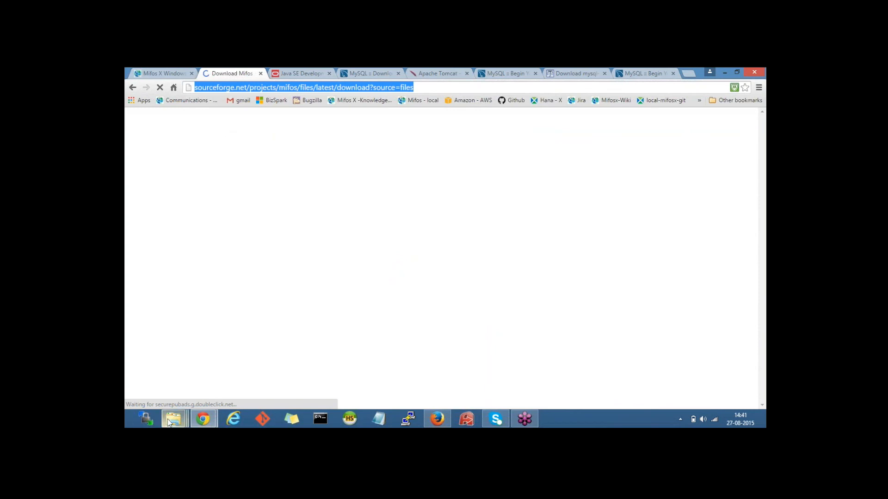
{"action": "left_click", "coordinate": [261, 74]}
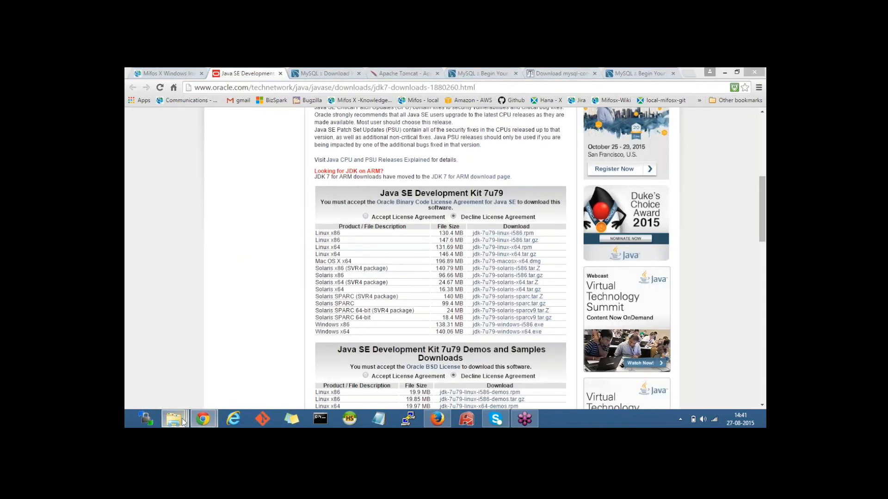
{"action": "mouse_move", "coordinate": [183, 422]}
{"action": "left_click", "coordinate": [201, 366]}
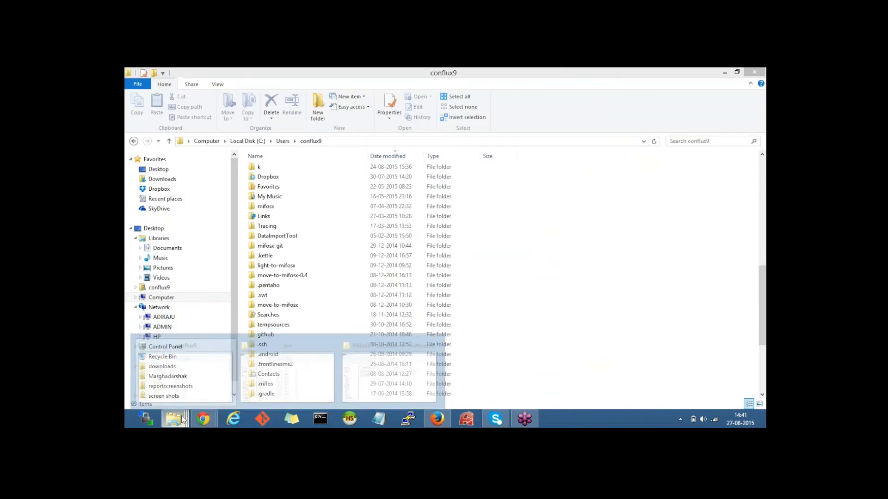
{"action": "left_click", "coordinate": [390, 370]}
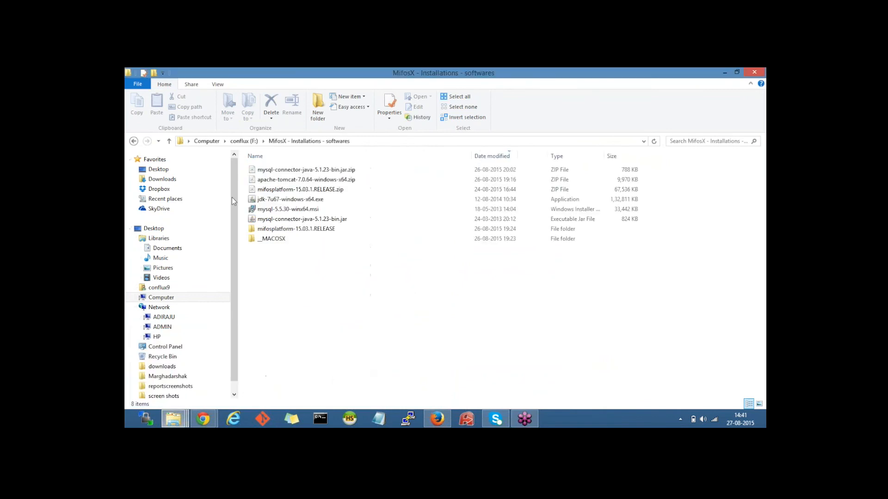
{"action": "left_click", "coordinate": [318, 189]}
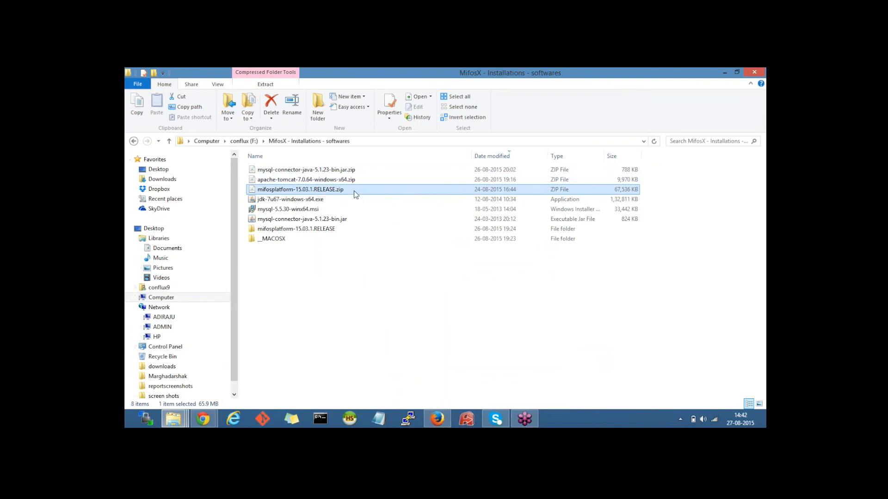
{"action": "left_click", "coordinate": [302, 230]}
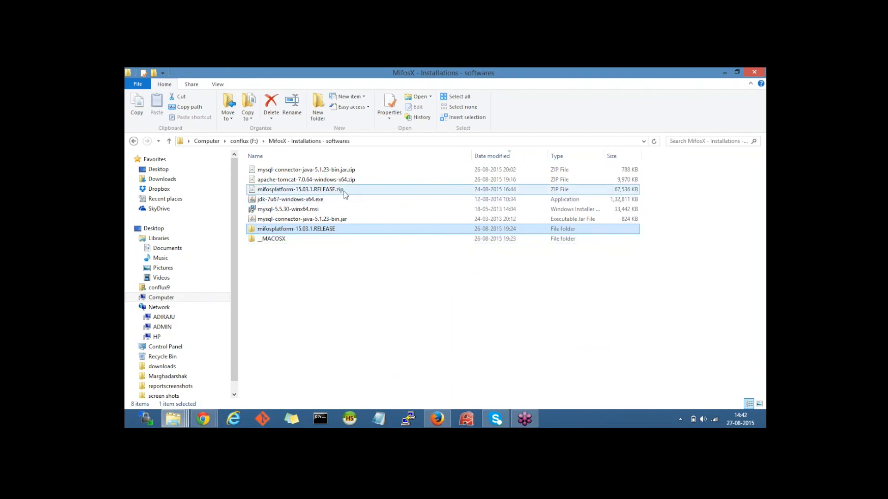
{"action": "mouse_move", "coordinate": [204, 422]}
{"action": "left_click", "coordinate": [185, 368]}
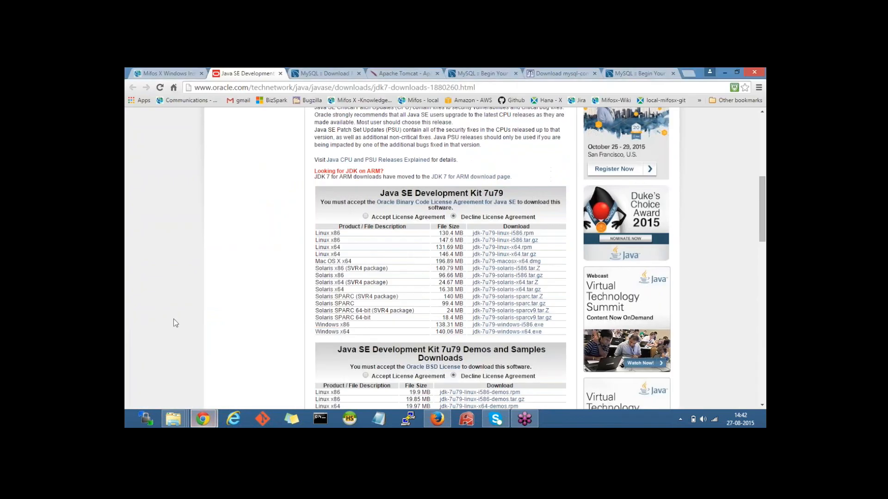
{"action": "left_click", "coordinate": [162, 73]}
{"action": "scroll", "coordinate": [514, 259], "scroll_direction": "down", "scroll_amount": 1}
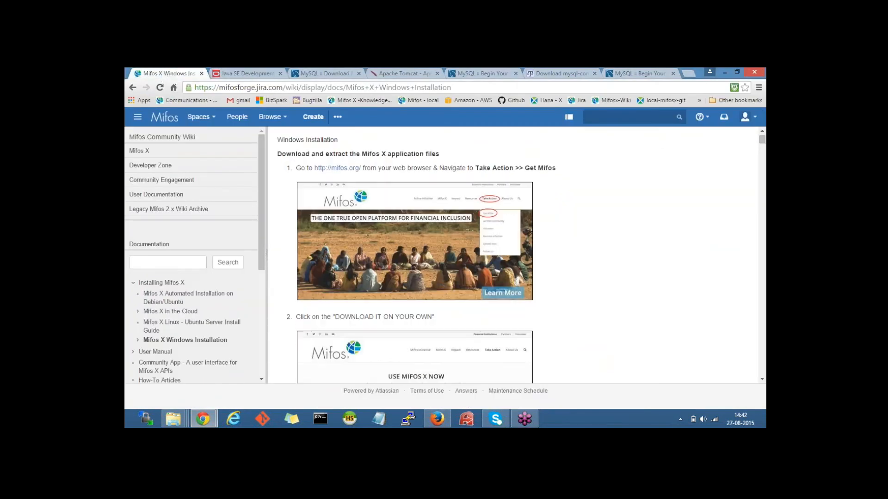
{"action": "scroll", "coordinate": [513, 259], "scroll_direction": "down", "scroll_amount": 6}
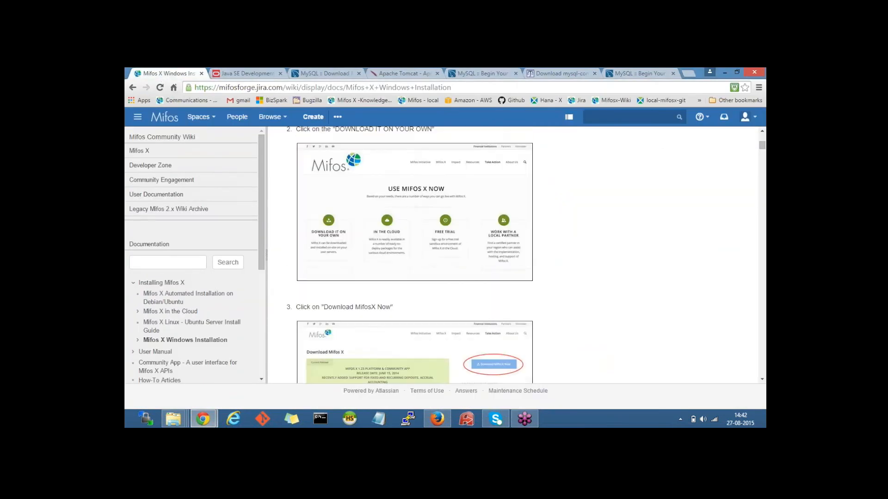
{"action": "scroll", "coordinate": [514, 259], "scroll_direction": "down", "scroll_amount": 6}
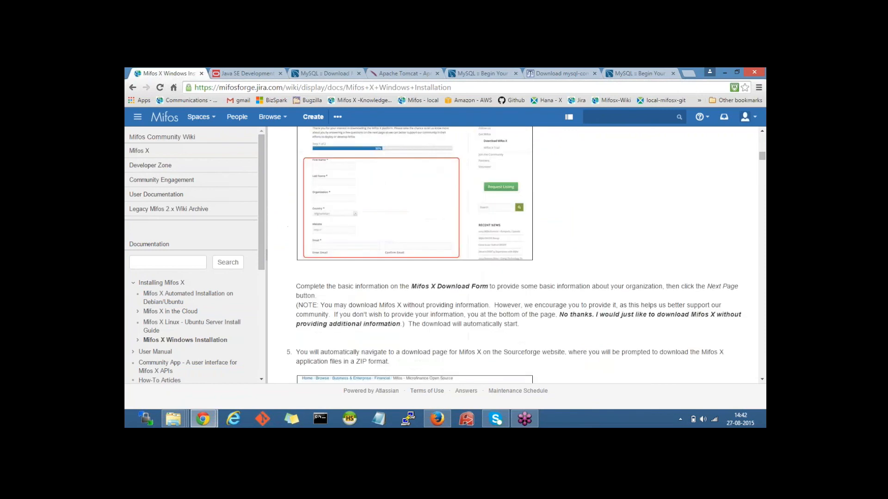
{"action": "scroll", "coordinate": [513, 259], "scroll_direction": "down", "scroll_amount": 6}
{"action": "scroll", "coordinate": [513, 259], "scroll_direction": "down", "scroll_amount": 4}
{"action": "left_click_drag", "start_coordinate": [273, 191], "coordinate": [316, 187]}
{"action": "left_click", "coordinate": [333, 188]}
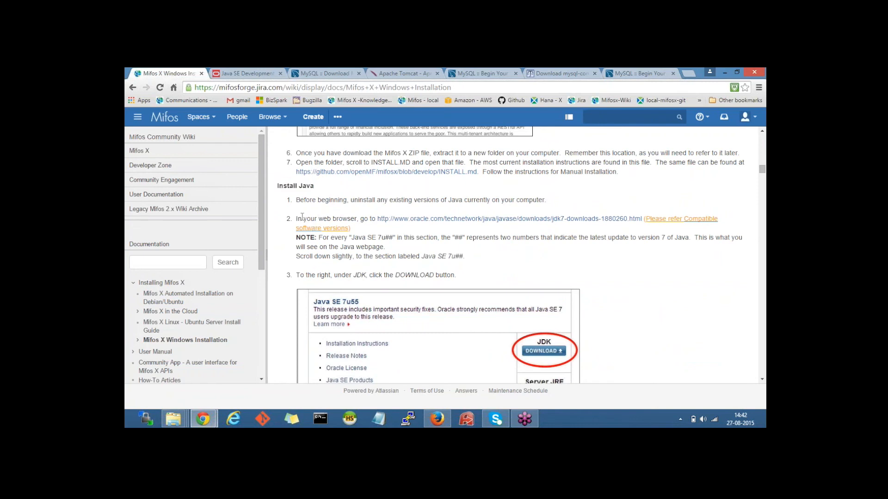
{"action": "scroll", "coordinate": [313, 228], "scroll_direction": "down", "scroll_amount": 1}
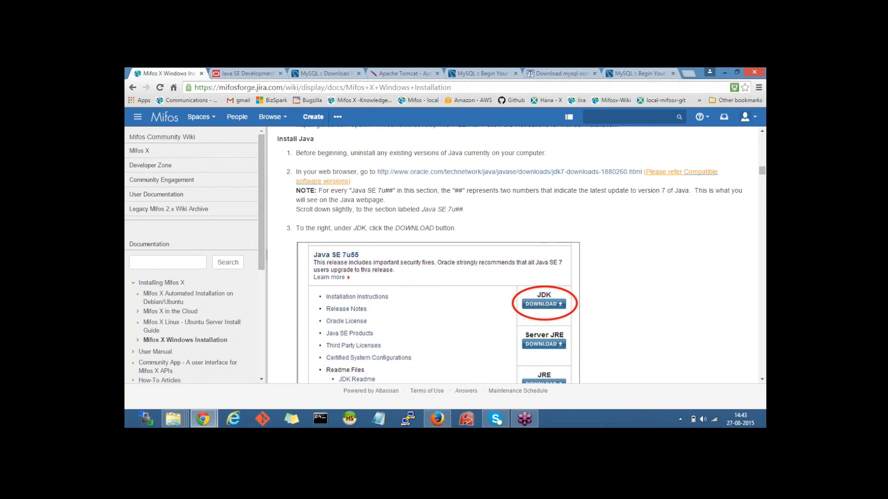
{"action": "left_click", "coordinate": [246, 75]}
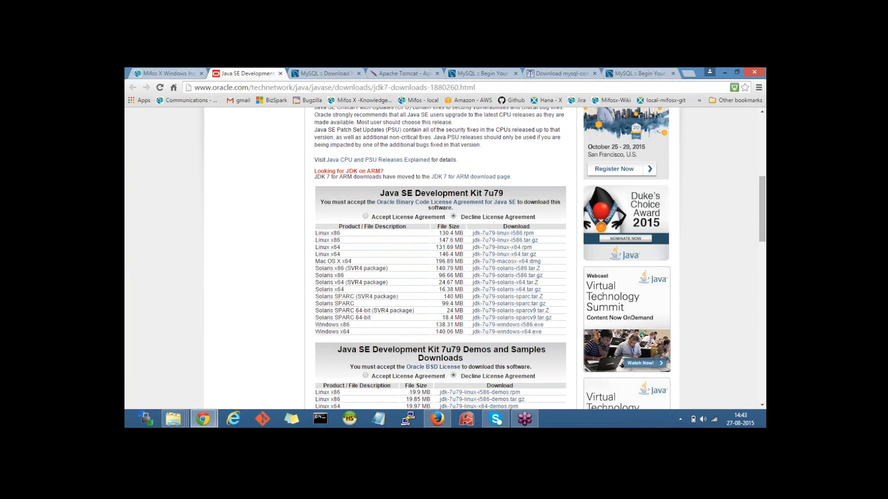
Step: Accept the Oracle JDK 7u79 licence agreement, then close the Java SE downloads tab
{"action": "left_click", "coordinate": [366, 217]}
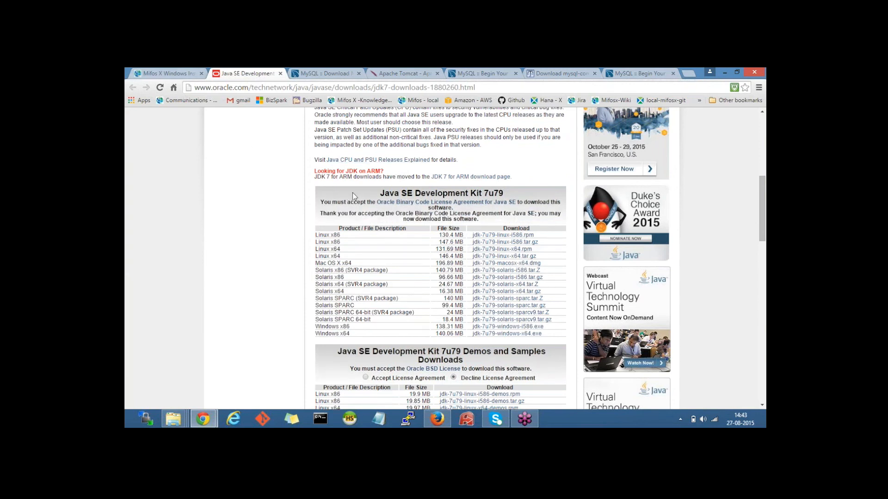
{"action": "scroll", "coordinate": [370, 275], "scroll_direction": "down", "scroll_amount": 1}
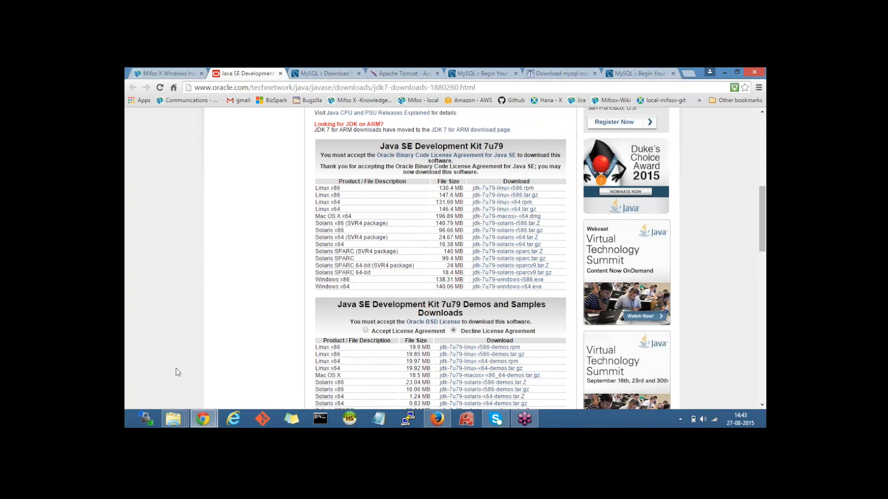
{"action": "left_click", "coordinate": [280, 73]}
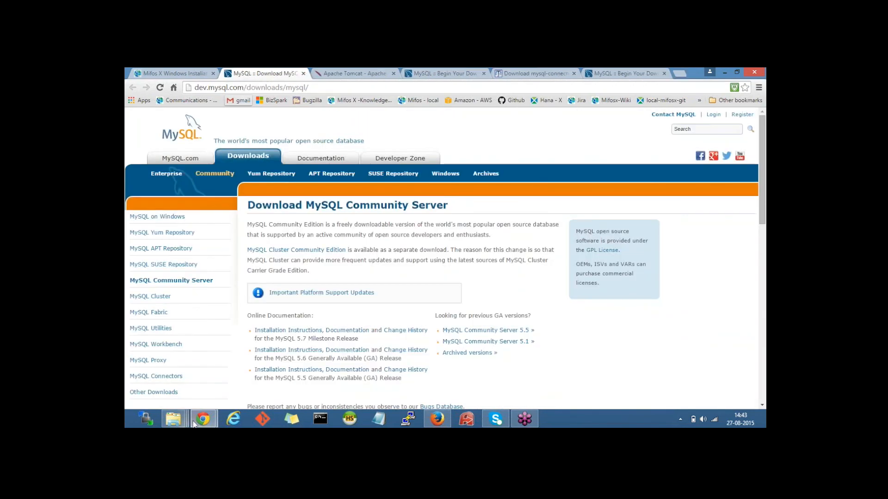
Step: Bring up the MifosX - Installations - softwares folder and select jdk-7u67-windows-x64.exe
{"action": "mouse_move", "coordinate": [173, 419]}
{"action": "left_click", "coordinate": [406, 370]}
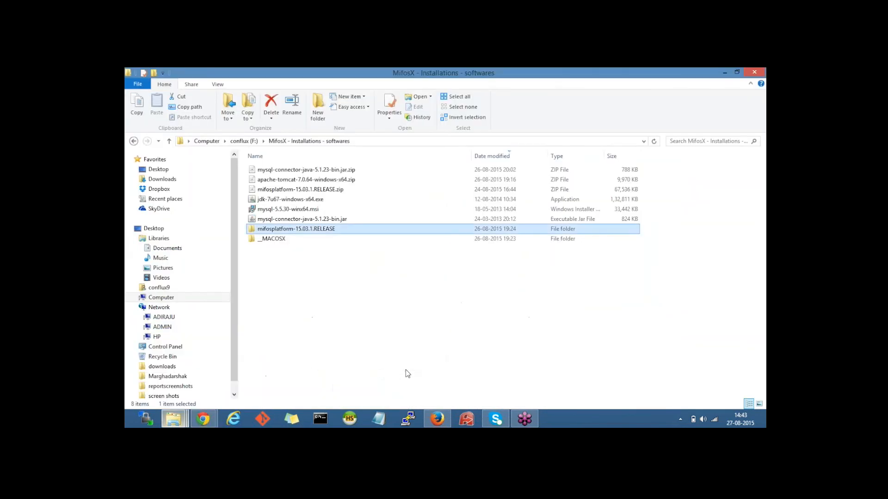
{"action": "left_click", "coordinate": [311, 200]}
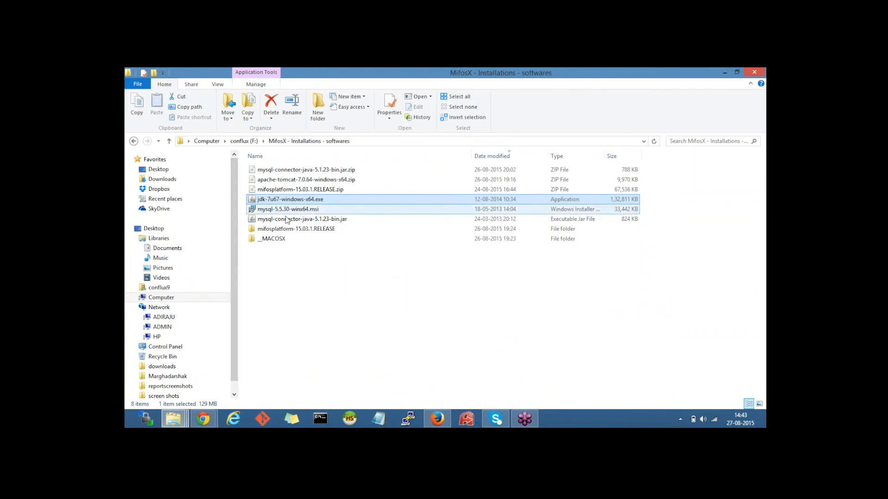
{"action": "left_click", "coordinate": [201, 420]}
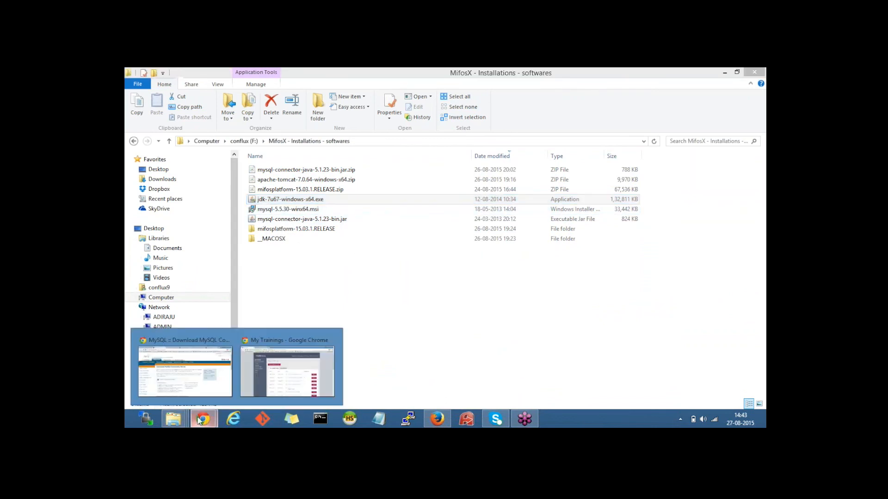
Step: On the Mifos X Windows Installation page, follow Install MySQL's dev.mysql.com/downloads/mysql link
{"action": "left_click", "coordinate": [198, 379]}
{"action": "left_click", "coordinate": [178, 73]}
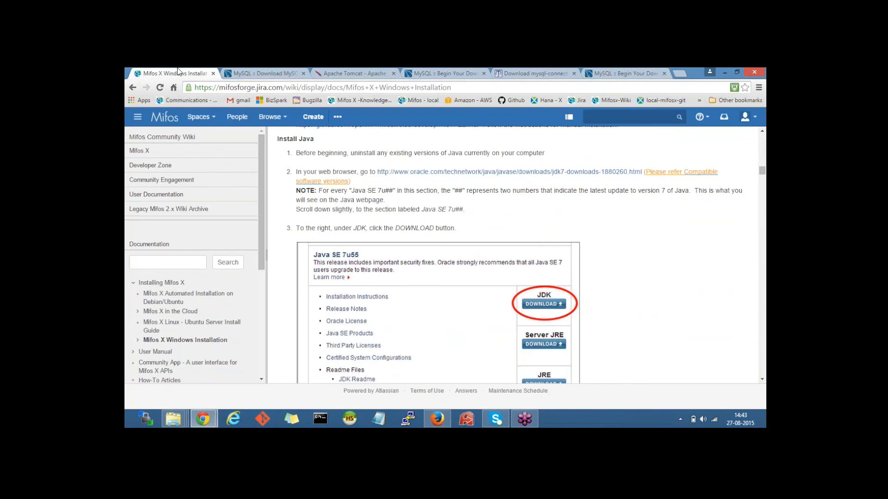
{"action": "scroll", "coordinate": [509, 254], "scroll_direction": "down", "scroll_amount": 8}
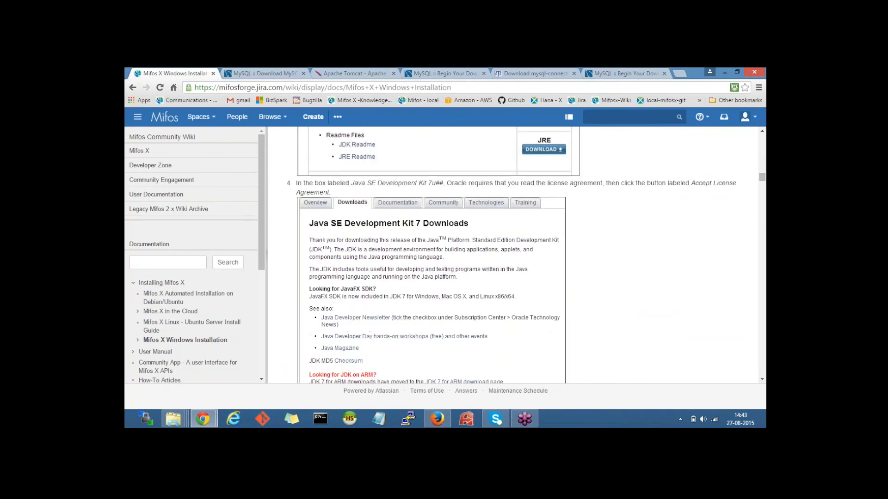
{"action": "scroll", "coordinate": [276, 177], "scroll_direction": "down", "scroll_amount": 6}
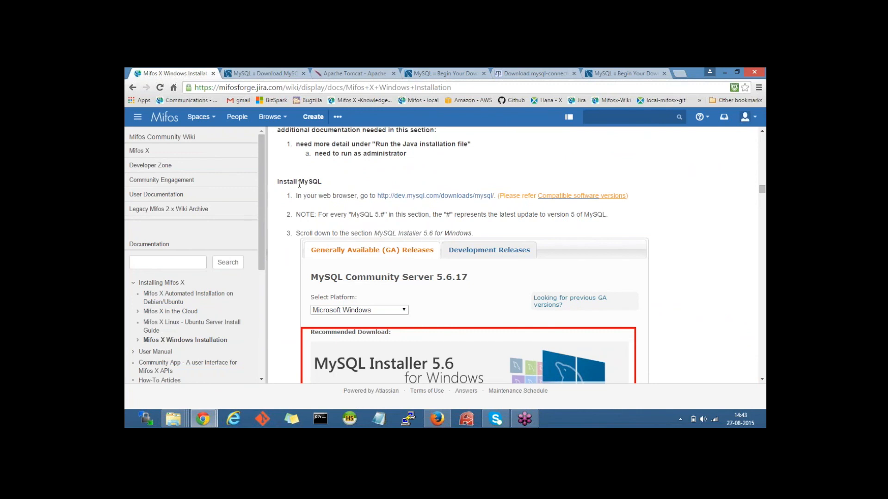
{"action": "scroll", "coordinate": [328, 186], "scroll_direction": "down", "scroll_amount": 1}
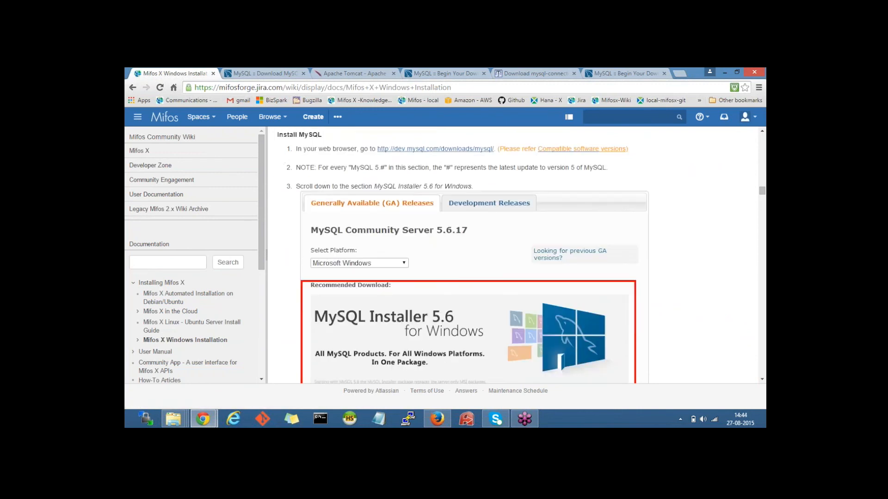
{"action": "left_click", "coordinate": [435, 149]}
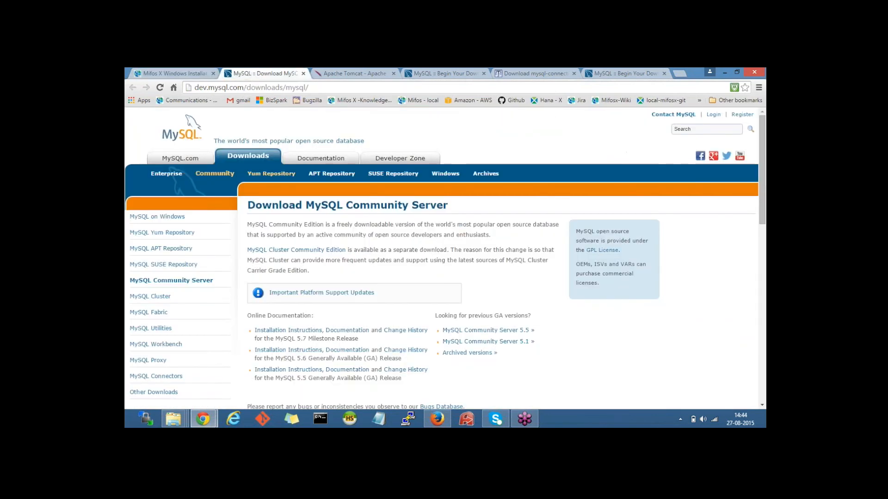
{"action": "scroll", "coordinate": [435, 185], "scroll_direction": "down", "scroll_amount": 1}
{"action": "scroll", "coordinate": [416, 185], "scroll_direction": "down", "scroll_amount": 9}
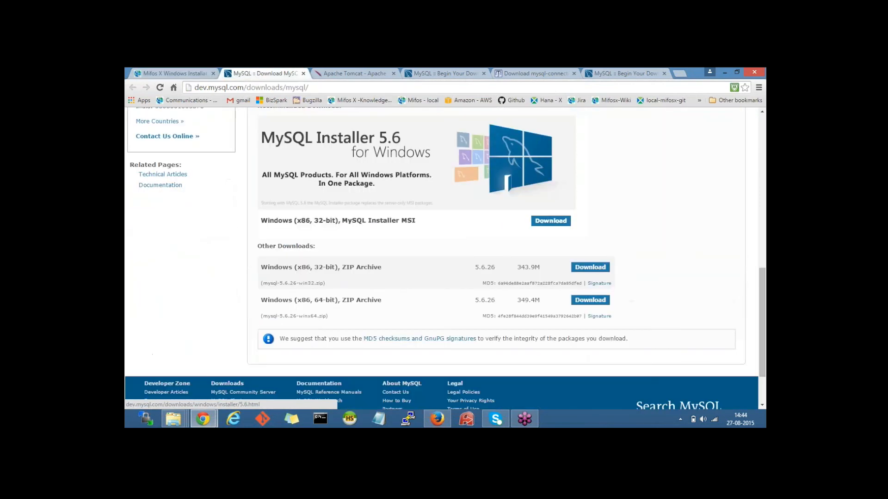
{"action": "scroll", "coordinate": [561, 341], "scroll_direction": "up", "scroll_amount": 2}
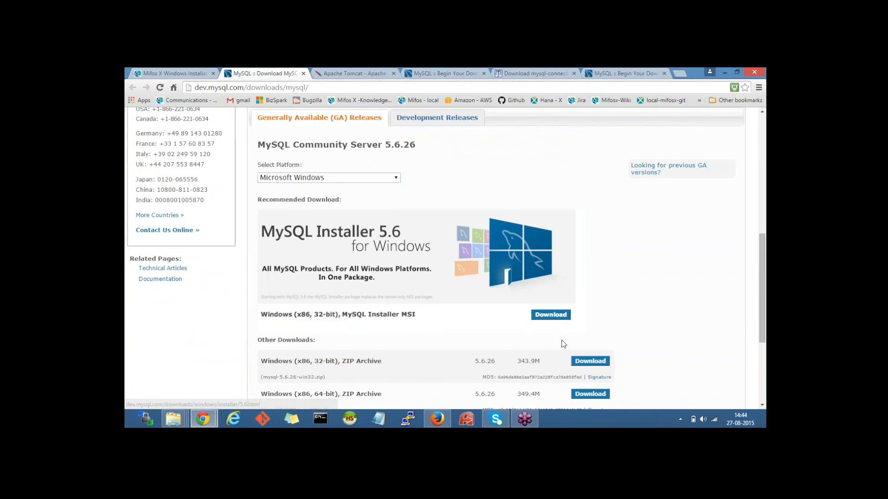
{"action": "scroll", "coordinate": [561, 342], "scroll_direction": "down", "scroll_amount": 1}
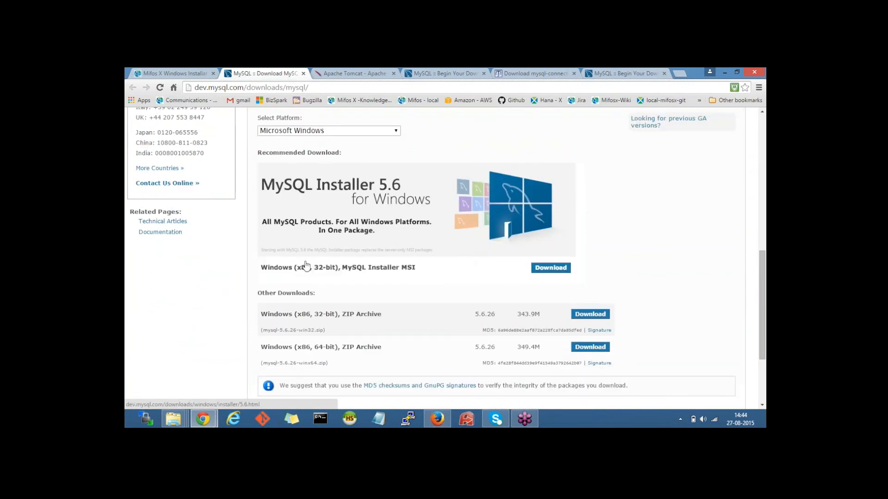
{"action": "scroll", "coordinate": [370, 367], "scroll_direction": "down", "scroll_amount": 1}
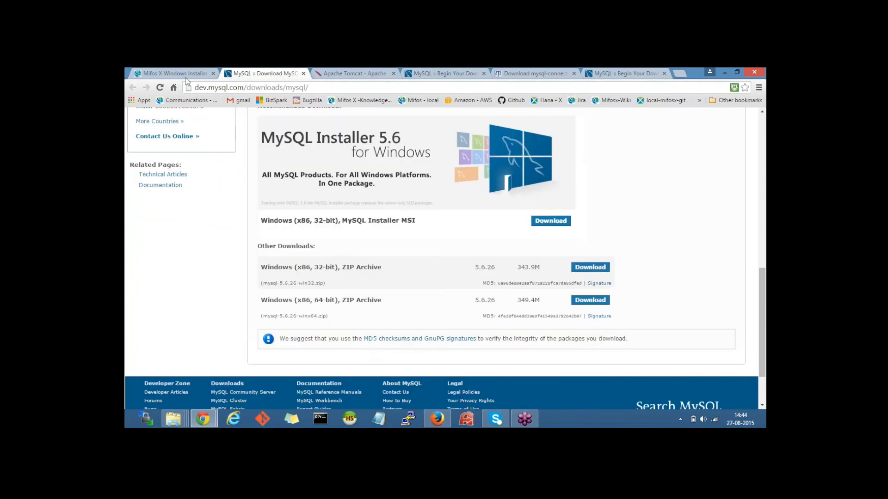
Step: Close the MySQL download tab and scroll the wiki to the Initialize MySQL data steps
{"action": "left_click", "coordinate": [303, 74]}
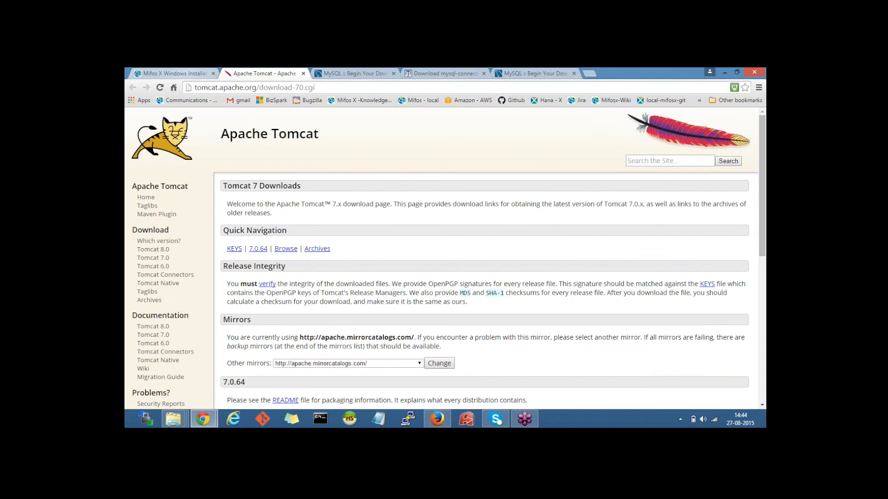
{"action": "left_click", "coordinate": [171, 74]}
{"action": "scroll", "coordinate": [316, 218], "scroll_direction": "down", "scroll_amount": 6}
{"action": "scroll", "coordinate": [316, 217], "scroll_direction": "down", "scroll_amount": 4}
{"action": "scroll", "coordinate": [316, 217], "scroll_direction": "down", "scroll_amount": 4}
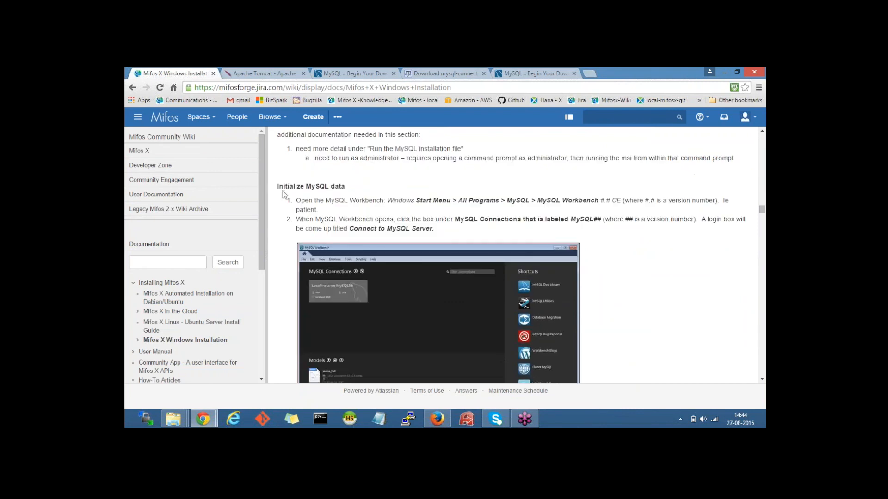
{"action": "left_click_drag", "start_coordinate": [278, 187], "coordinate": [354, 192]}
{"action": "scroll", "coordinate": [351, 191], "scroll_direction": "down", "scroll_amount": 1}
{"action": "scroll", "coordinate": [351, 190], "scroll_direction": "down", "scroll_amount": 4}
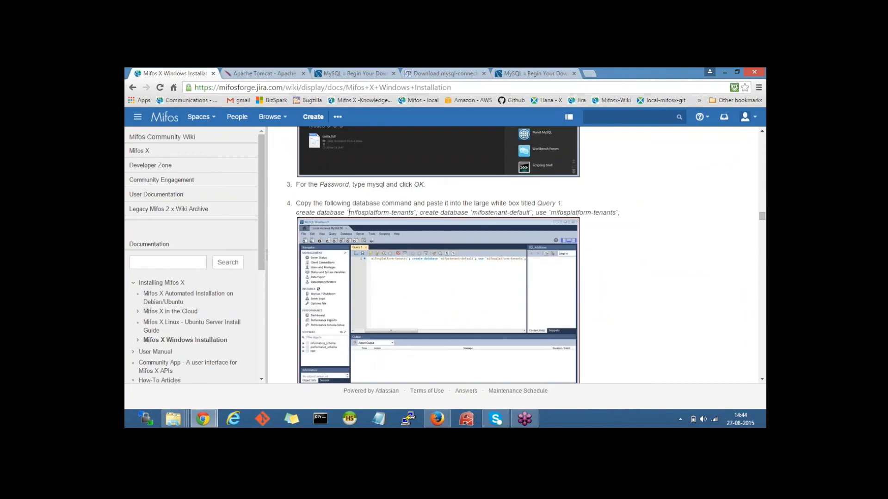
Step: Highlight step 4's database names, the use mifosplatform-tenants statement and the first-time-install script name
{"action": "left_click_drag", "start_coordinate": [350, 213], "coordinate": [412, 214]}
{"action": "left_click_drag", "start_coordinate": [472, 212], "coordinate": [532, 212]}
{"action": "left_click", "coordinate": [646, 217]}
{"action": "left_click_drag", "start_coordinate": [540, 213], "coordinate": [621, 212]}
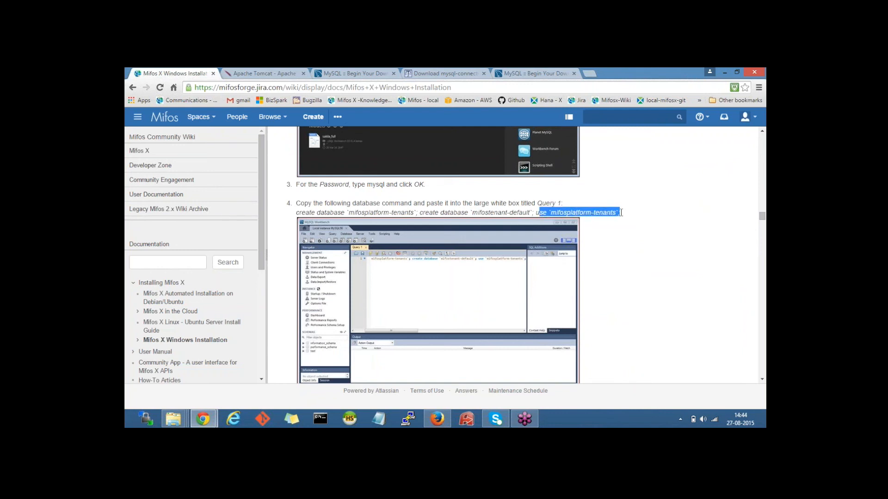
{"action": "scroll", "coordinate": [621, 213], "scroll_direction": "down", "scroll_amount": 7}
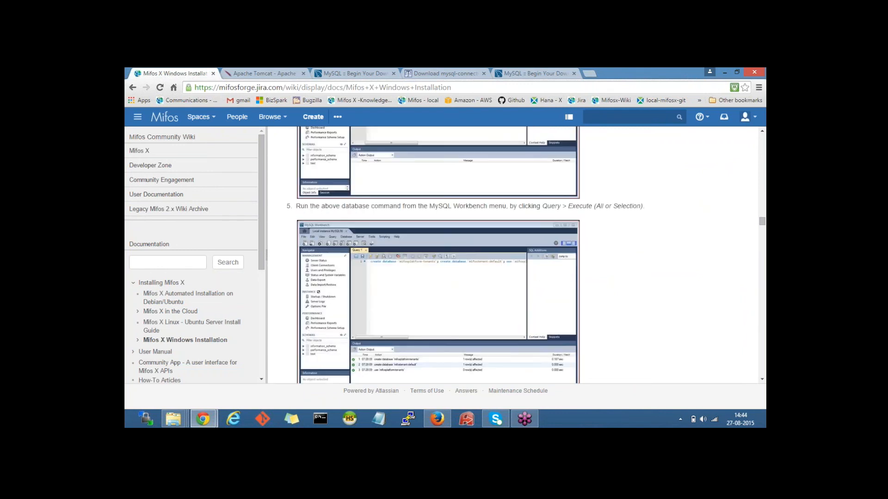
{"action": "scroll", "coordinate": [466, 256], "scroll_direction": "down", "scroll_amount": 2}
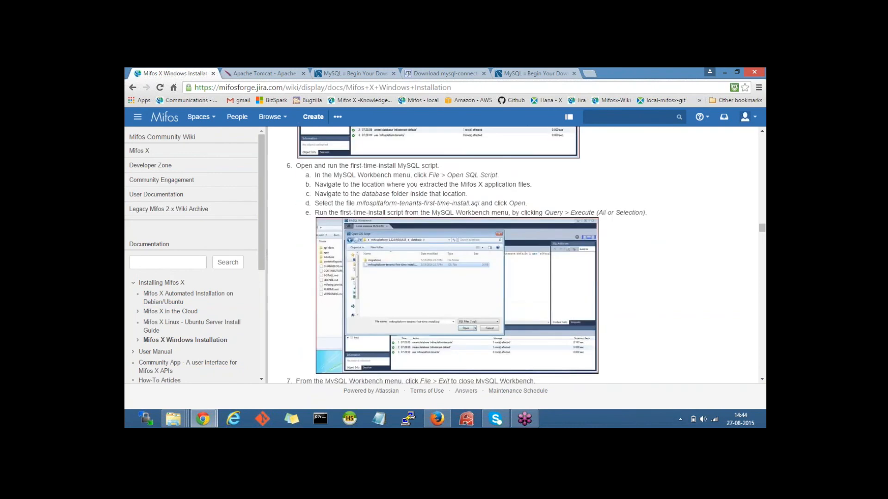
{"action": "left_click_drag", "start_coordinate": [357, 202], "coordinate": [481, 203]}
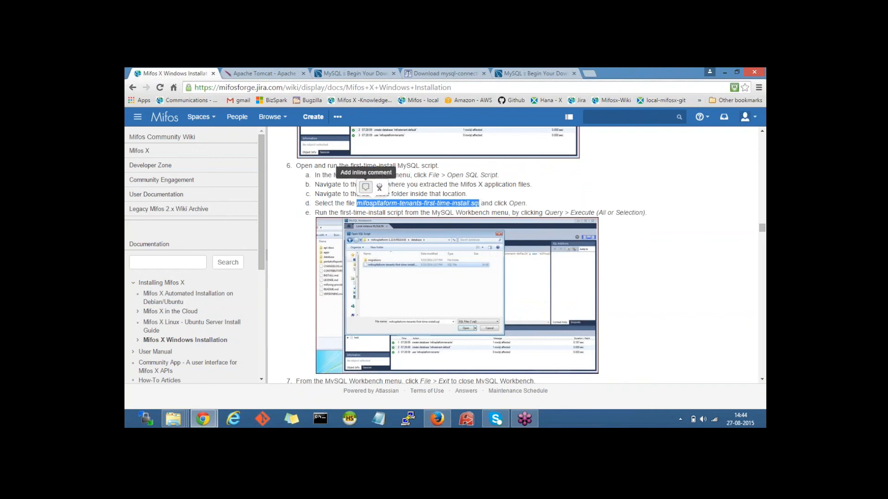
{"action": "left_click", "coordinate": [493, 196]}
{"action": "key", "text": "super"}
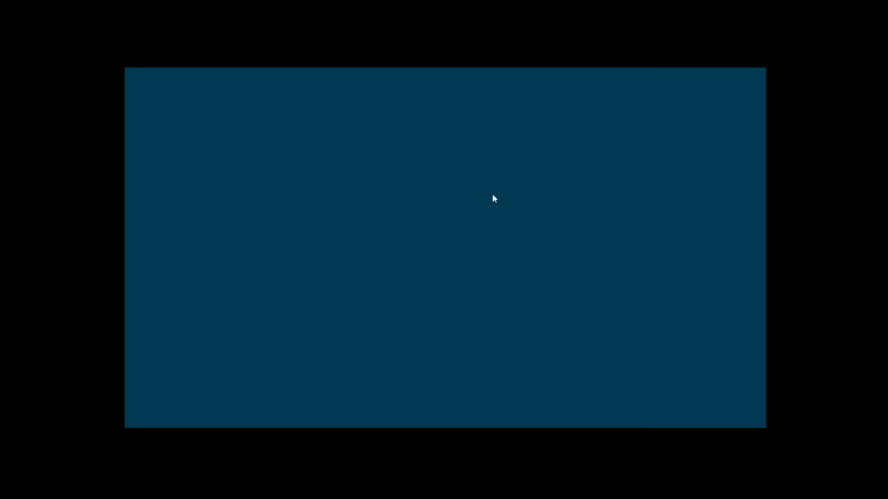
Step: Launch MySQL 5.5 Command Line Client from Start and log in with the MySQL password
{"action": "type", "text": "mysql"}
{"action": "left_click", "coordinate": [234, 148]}
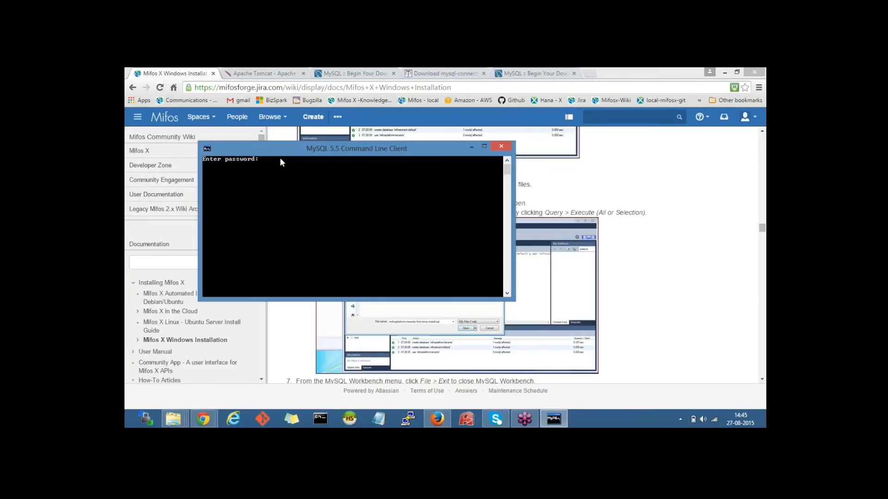
{"action": "left_click_drag", "start_coordinate": [277, 152], "coordinate": [338, 237]}
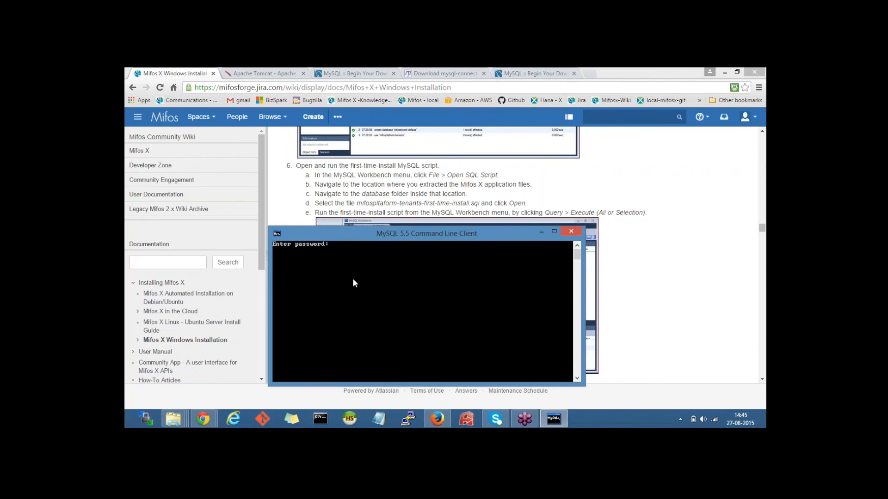
{"action": "type", "text": "mys"}
{"action": "key", "text": "Return"}
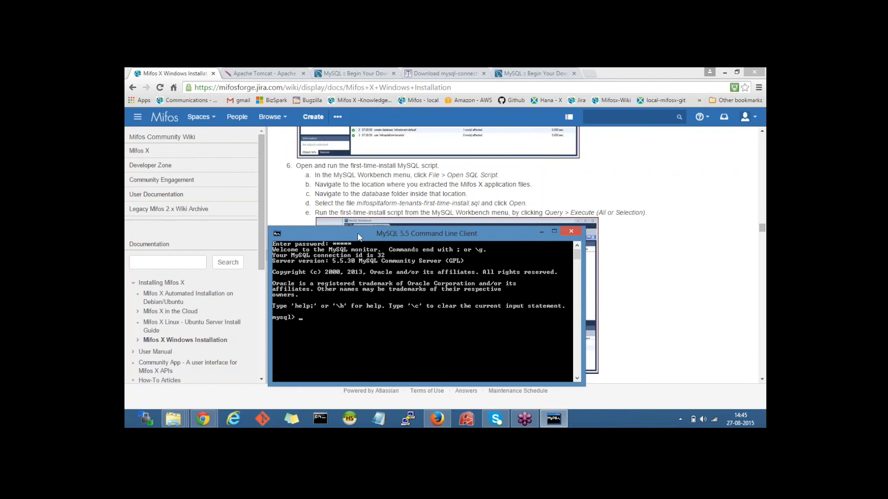
{"action": "left_click_drag", "start_coordinate": [360, 230], "coordinate": [389, 174]}
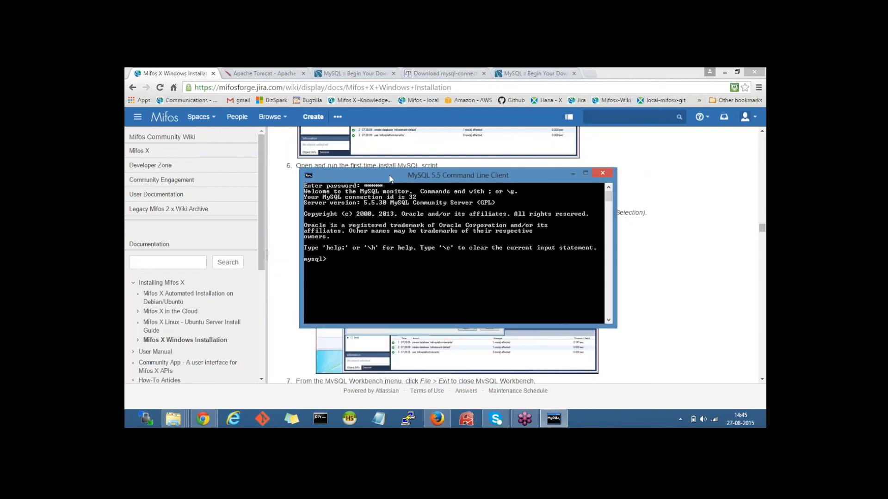
{"action": "left_click_drag", "start_coordinate": [389, 179], "coordinate": [357, 268]}
{"action": "left_click", "coordinate": [365, 232]}
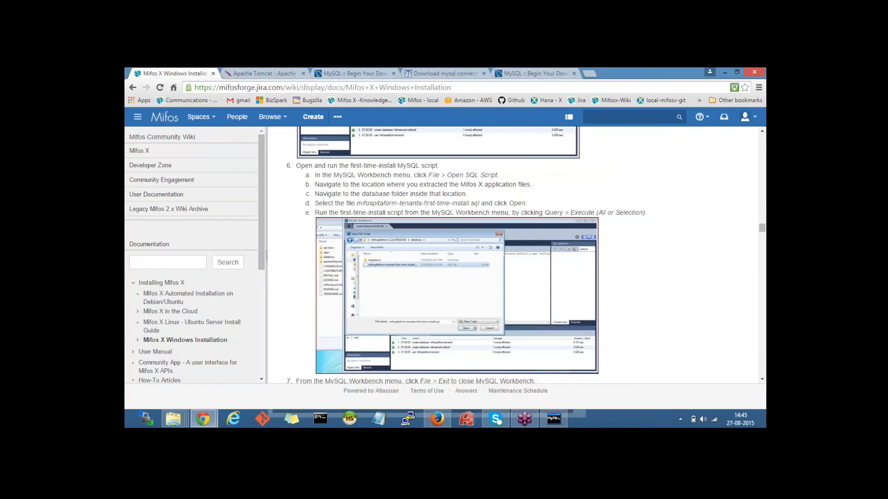
Step: Select step 4's create database and use `mifosplatform-tenants` commands on the wiki page
{"action": "scroll", "coordinate": [365, 231], "scroll_direction": "up", "scroll_amount": 6}
{"action": "scroll", "coordinate": [470, 255], "scroll_direction": "up", "scroll_amount": 3}
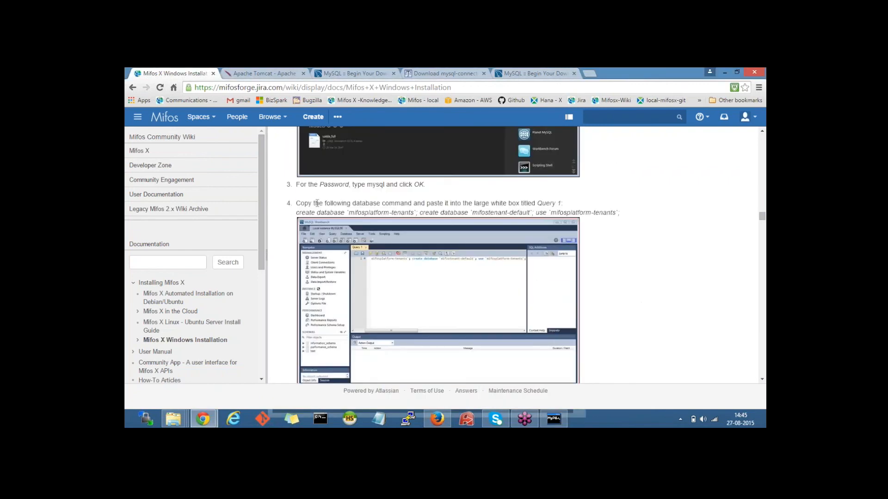
{"action": "left_click_drag", "start_coordinate": [297, 214], "coordinate": [624, 212]}
{"action": "key", "text": "ctrl+c"}
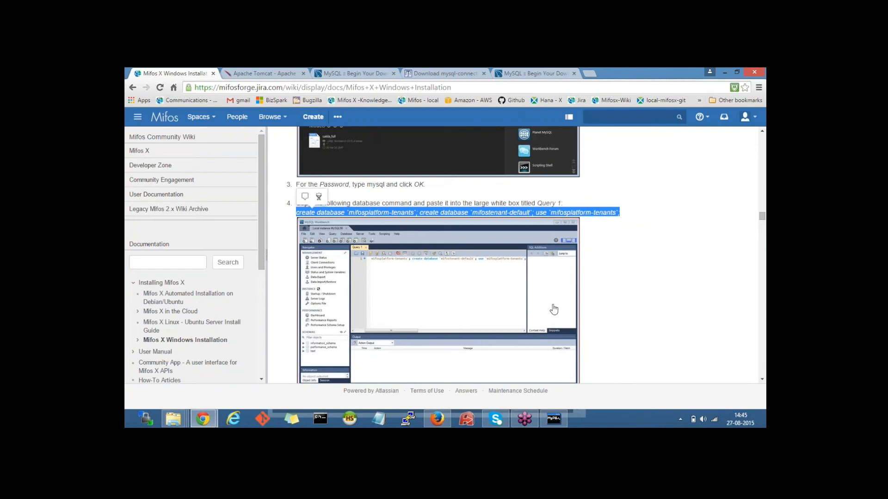
Step: Paste and run the commands in the MySQL console, creating both databases and switching to mifosplatform-tenants
{"action": "left_click", "coordinate": [554, 419]}
{"action": "left_click_drag", "start_coordinate": [364, 266], "coordinate": [373, 182]}
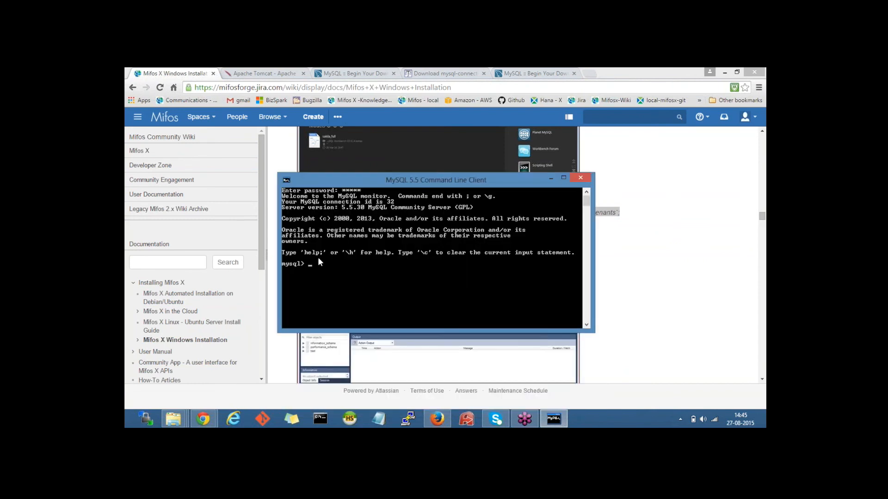
{"action": "left_click", "coordinate": [286, 180]}
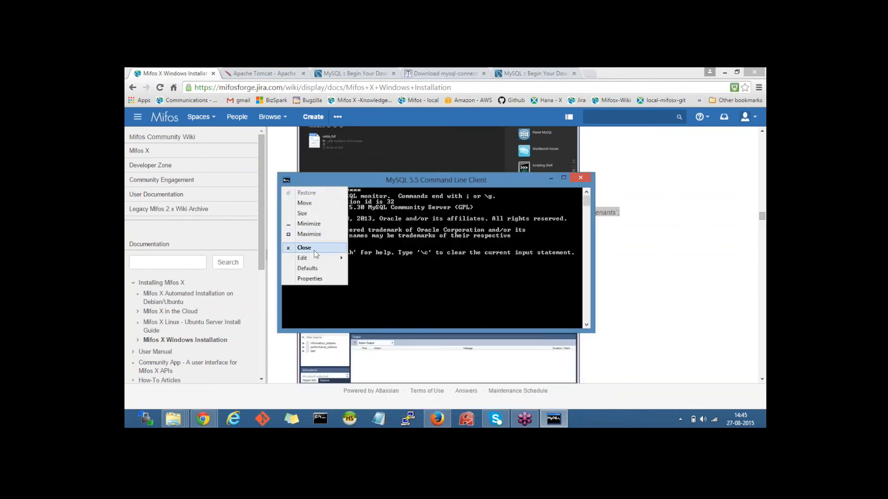
{"action": "mouse_move", "coordinate": [346, 258]}
{"action": "left_click", "coordinate": [378, 278]}
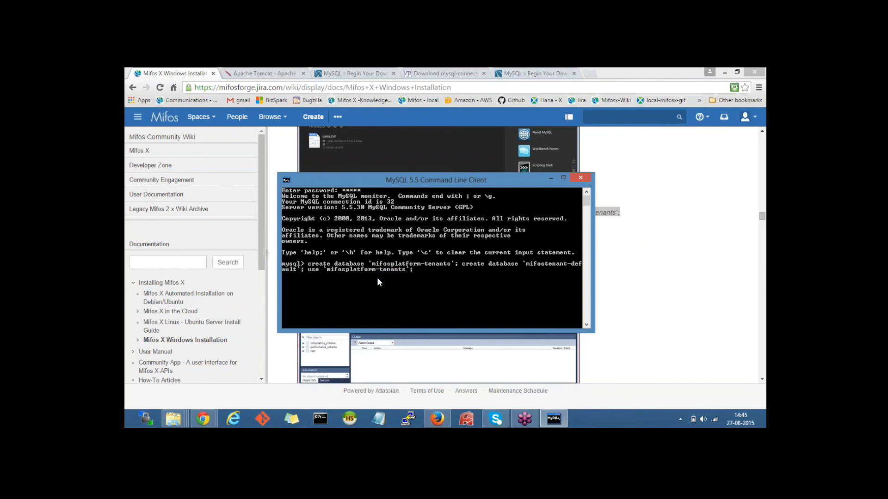
{"action": "key", "text": "Return"}
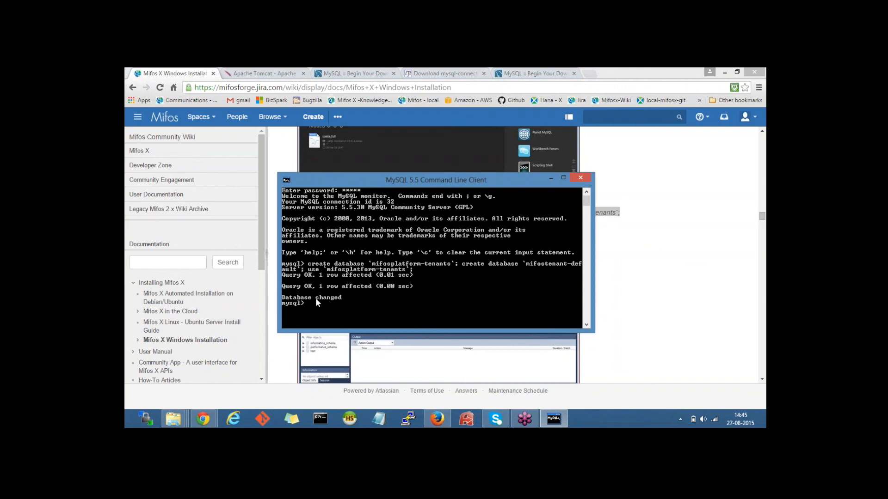
{"action": "left_click", "coordinate": [563, 178]}
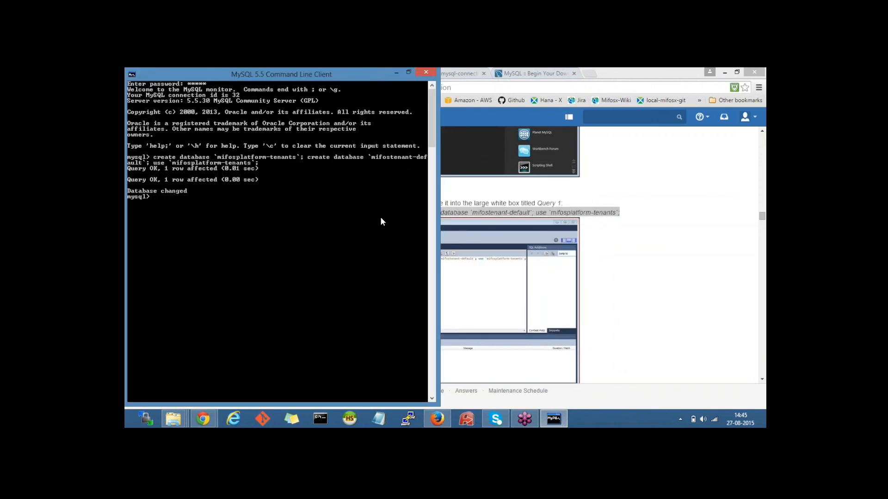
Step: Type 'source' at the MySQL prompt, then drag in mifosplatform-tenants-first-time-install.sql from mifosplatform-15.03.1.RELEASE > database
{"action": "type", "text": "source"}
{"action": "left_click", "coordinate": [173, 419]}
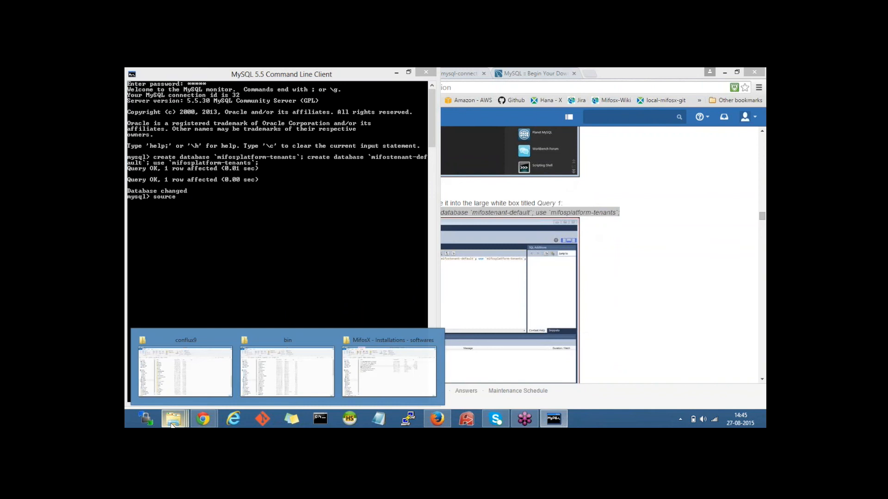
{"action": "mouse_move", "coordinate": [190, 374]}
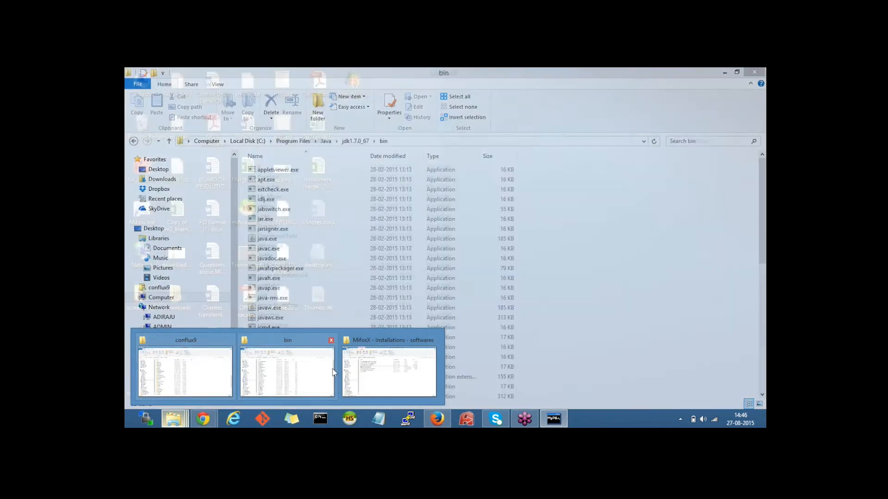
{"action": "left_click", "coordinate": [389, 372]}
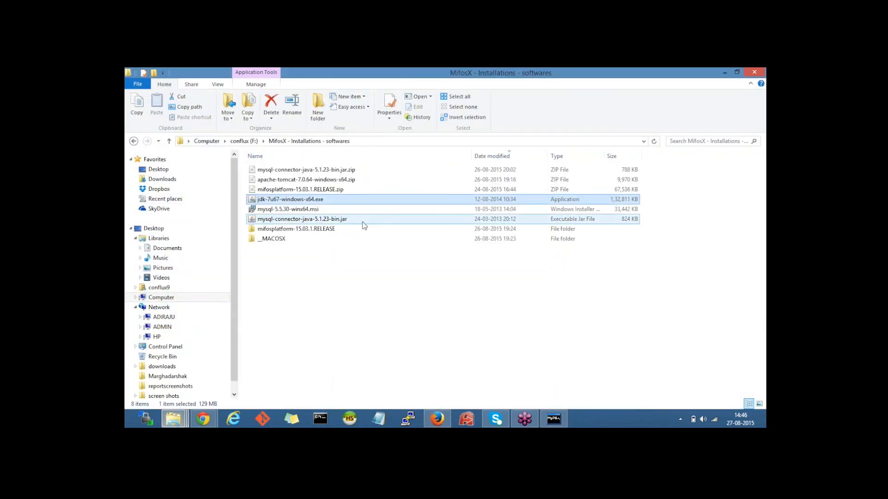
{"action": "left_click", "coordinate": [303, 229]}
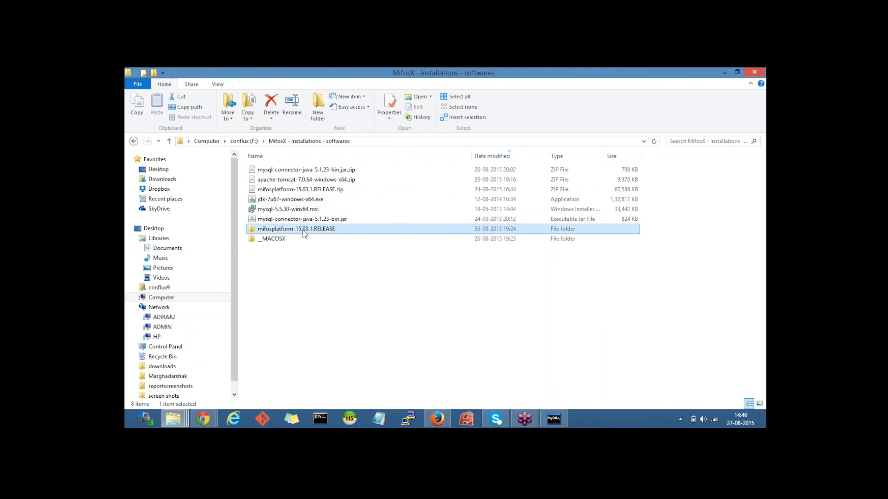
{"action": "double_click", "coordinate": [303, 231]}
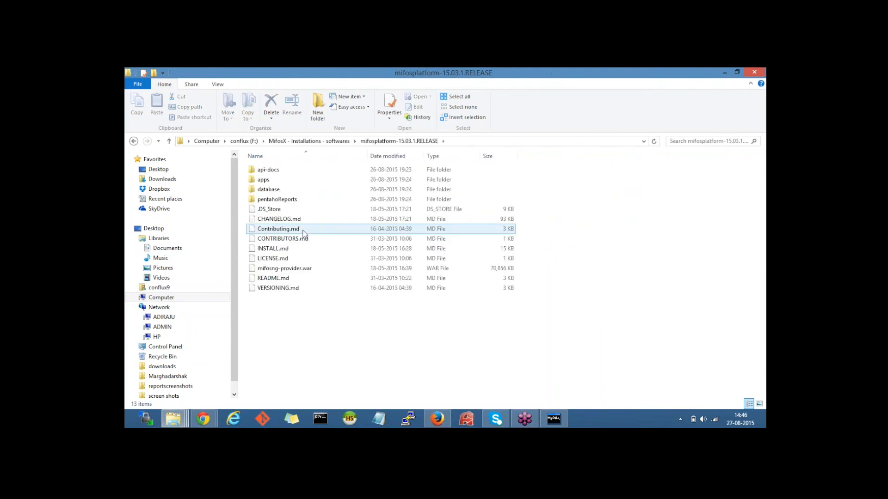
{"action": "double_click", "coordinate": [275, 189]}
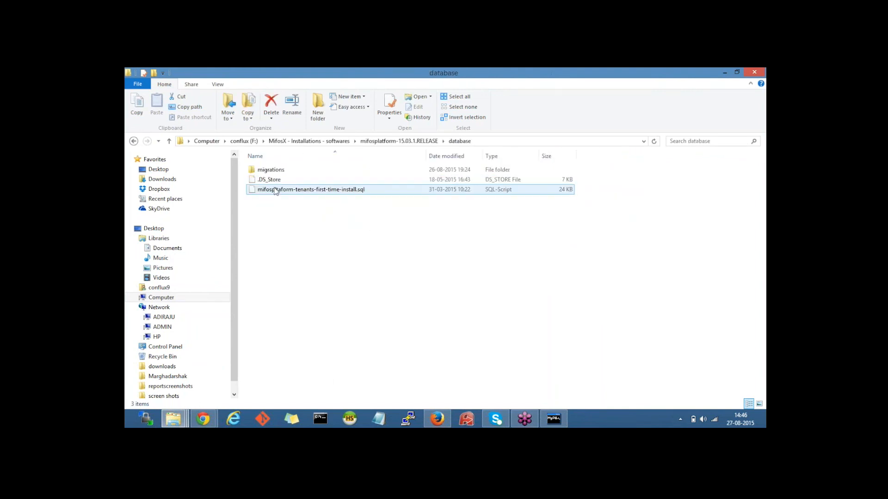
{"action": "left_click", "coordinate": [275, 190]}
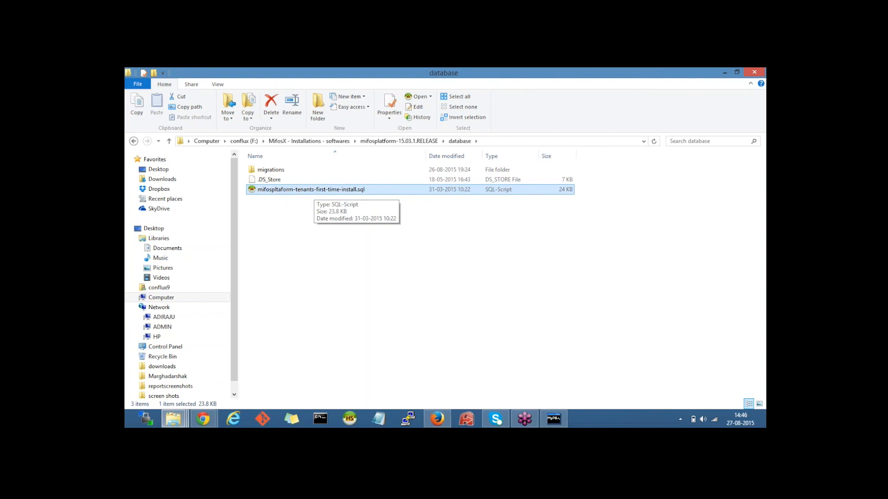
{"action": "left_click_drag", "start_coordinate": [374, 191], "coordinate": [276, 208]}
{"action": "left_click_drag", "start_coordinate": [210, 73], "coordinate": [322, 162]}
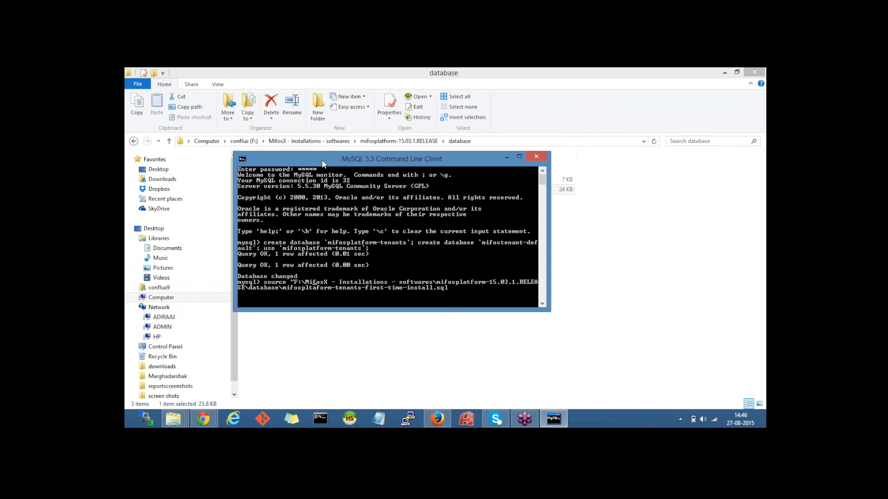
Step: Remove the stray quote, run the first-time-install script, and minimize the MySQL console
{"action": "key", "text": "BackSpace"}
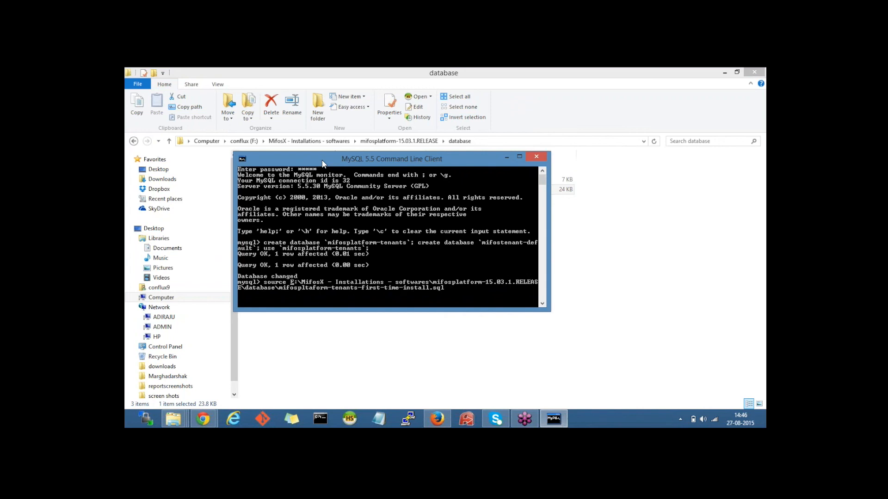
{"action": "key", "text": "Return"}
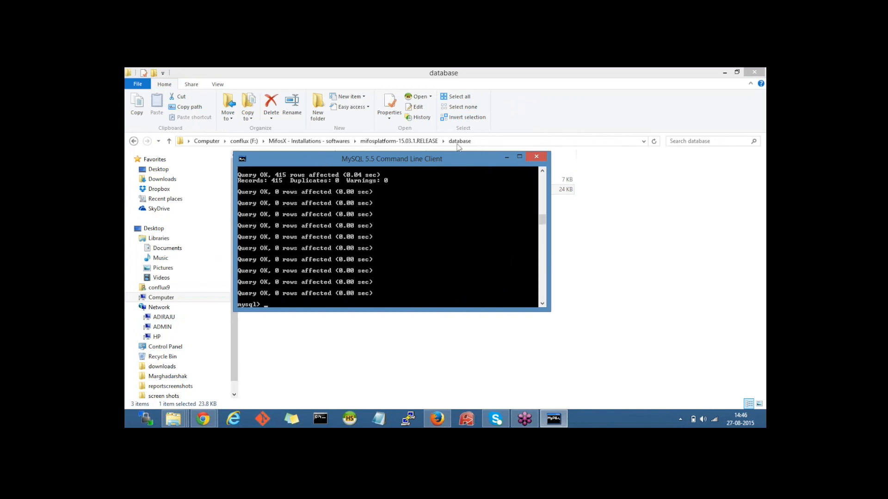
{"action": "left_click", "coordinate": [508, 157]}
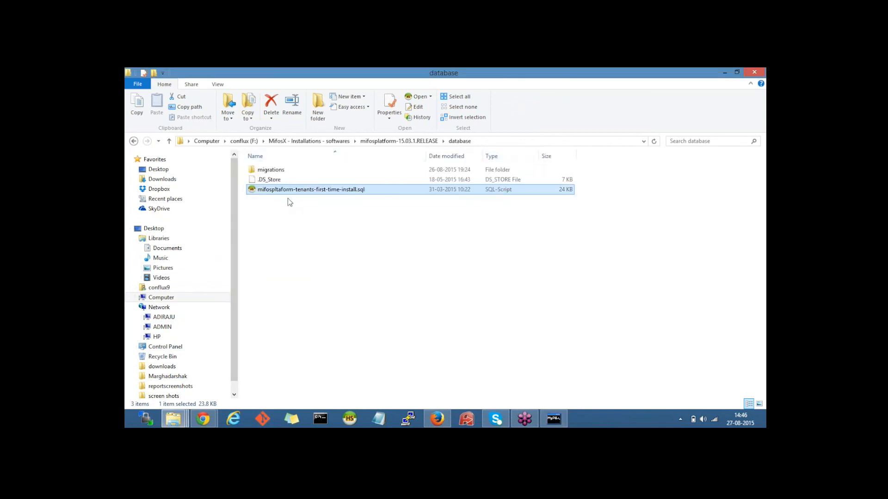
Step: Scroll the Mifos installation guide to Install Tomcat and switch to the Apache Tomcat 7 Downloads tab
{"action": "left_click", "coordinate": [437, 421]}
{"action": "left_click", "coordinate": [437, 424]}
{"action": "left_click", "coordinate": [203, 421]}
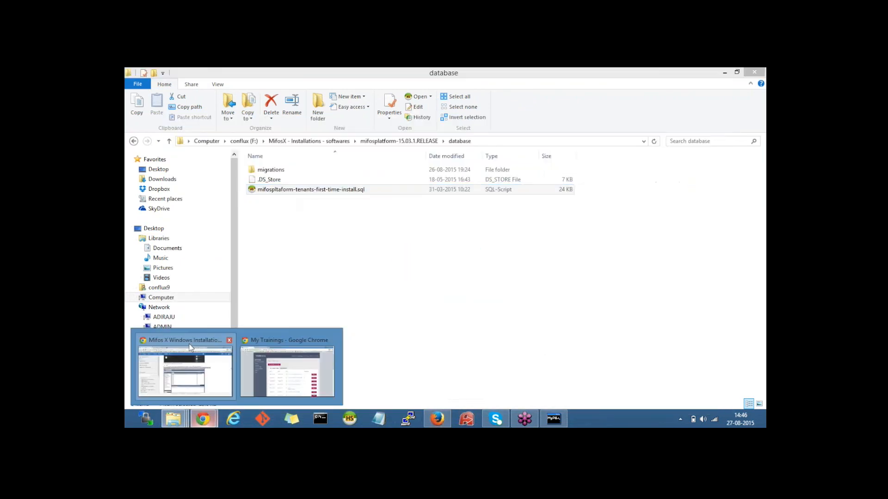
{"action": "left_click", "coordinate": [205, 367]}
{"action": "left_click", "coordinate": [637, 286]}
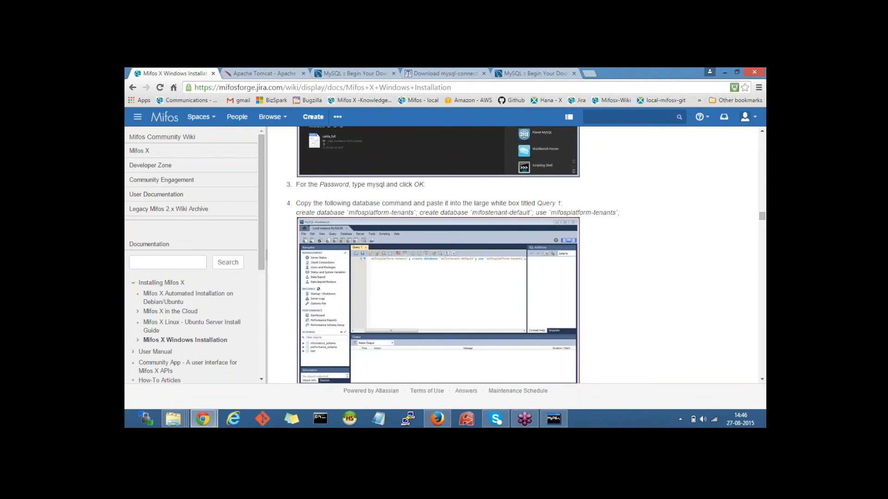
{"action": "scroll", "coordinate": [510, 252], "scroll_direction": "down", "scroll_amount": 1}
{"action": "scroll", "coordinate": [510, 252], "scroll_direction": "down", "scroll_amount": 6}
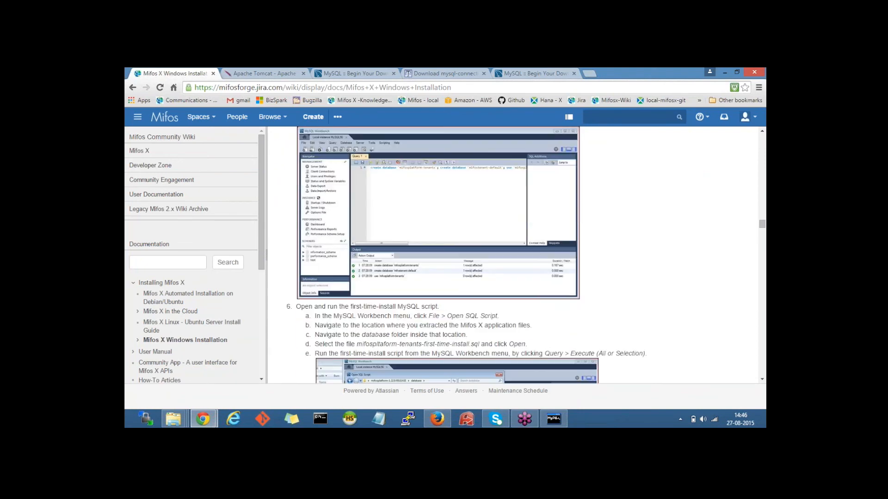
{"action": "scroll", "coordinate": [510, 252], "scroll_direction": "down", "scroll_amount": 8}
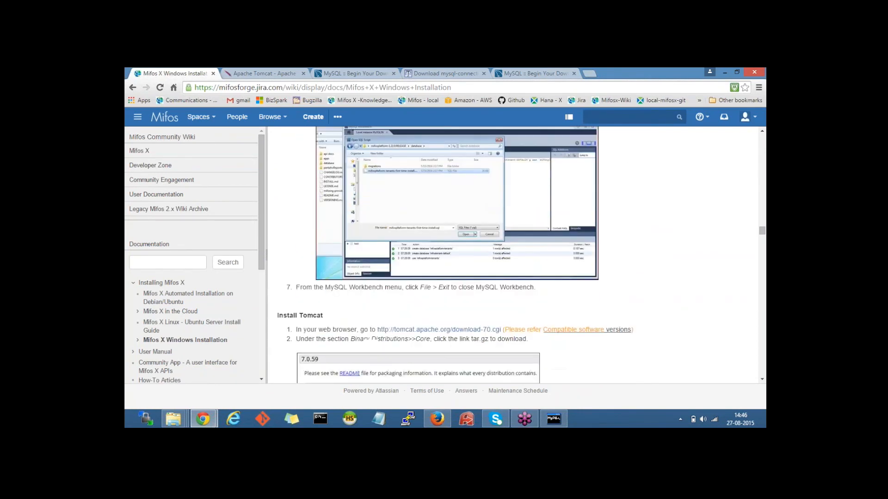
{"action": "scroll", "coordinate": [506, 243], "scroll_direction": "down", "scroll_amount": 2}
{"action": "left_click_drag", "start_coordinate": [277, 175], "coordinate": [323, 175]}
{"action": "left_click", "coordinate": [393, 174]}
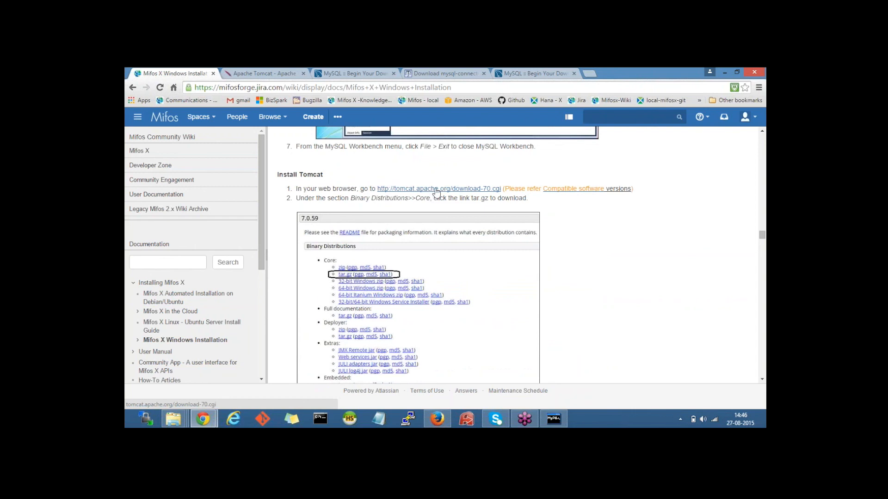
{"action": "left_click", "coordinate": [270, 74]}
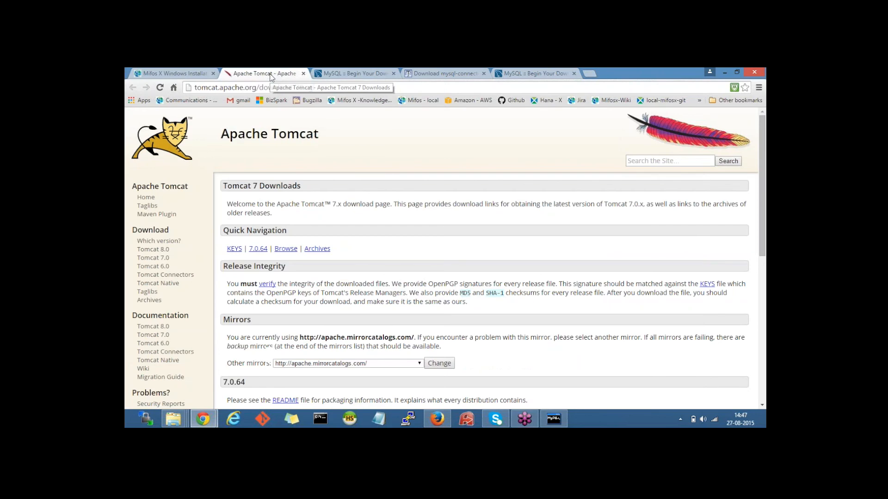
Step: Find the Core package under Binary Distributions on the Tomcat 7 page, then close that tab
{"action": "scroll", "coordinate": [380, 171], "scroll_direction": "down", "scroll_amount": 5}
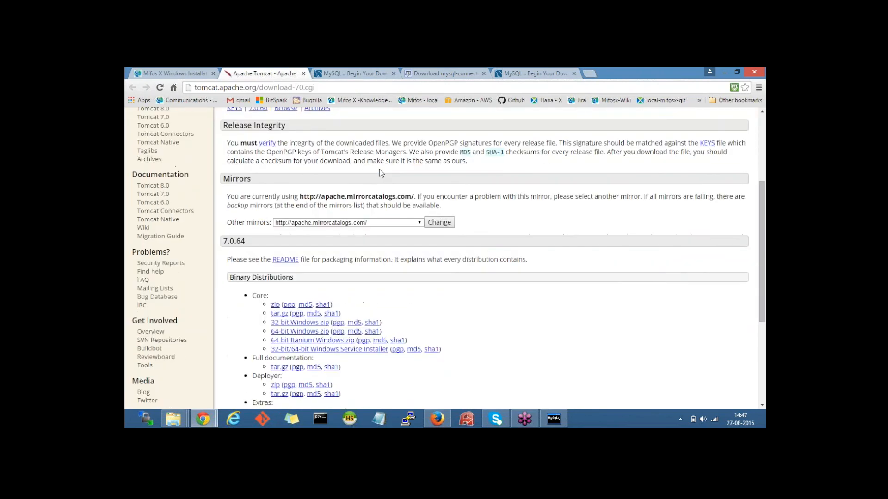
{"action": "scroll", "coordinate": [257, 194], "scroll_direction": "down", "scroll_amount": 1}
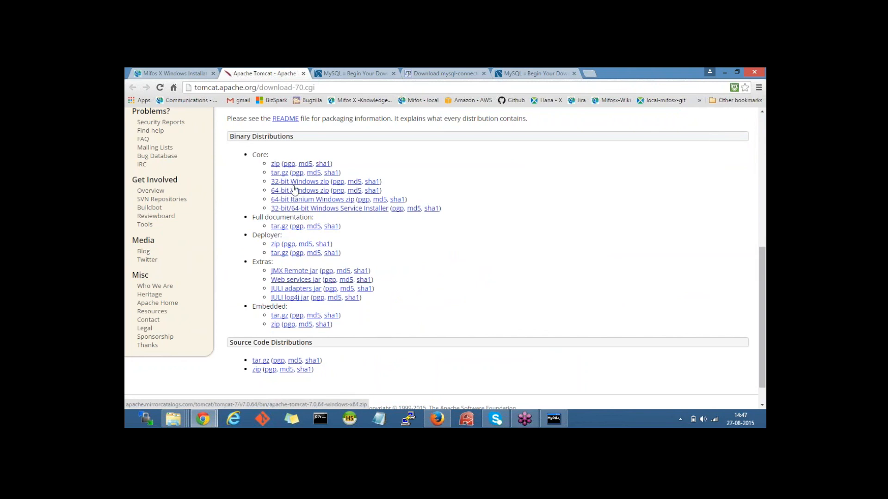
{"action": "left_click_drag", "start_coordinate": [253, 155], "coordinate": [267, 157]}
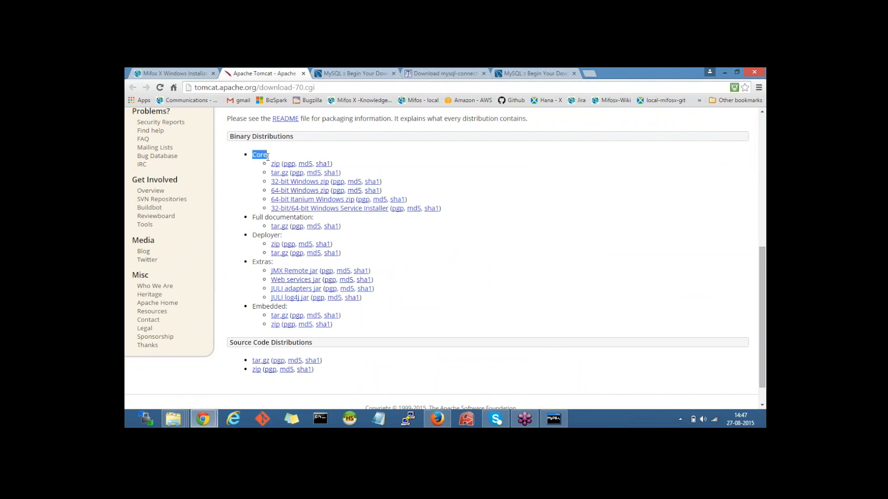
{"action": "left_click", "coordinate": [539, 240]}
{"action": "left_click", "coordinate": [304, 73]}
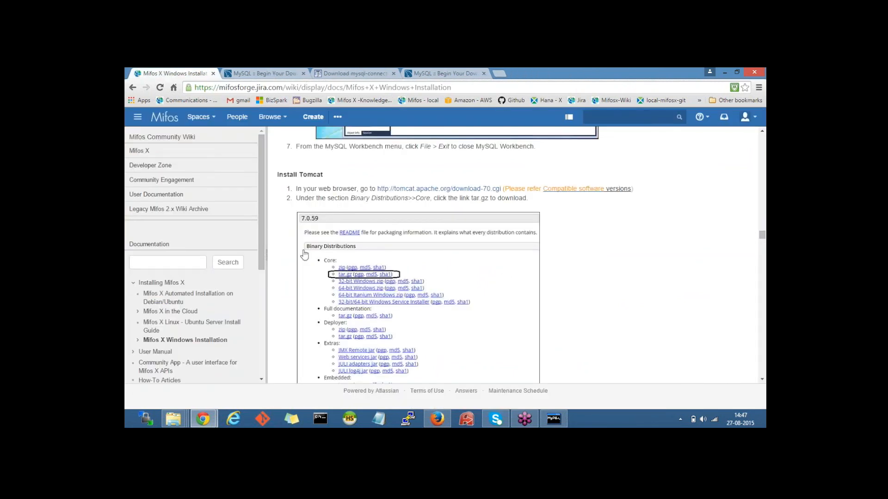
Step: Extract apache-tomcat-7.0.64-windows-x64.zip inside the MifosX - Installations - softwares folder
{"action": "scroll", "coordinate": [304, 255], "scroll_direction": "down", "scroll_amount": 1}
{"action": "left_click", "coordinate": [173, 418]}
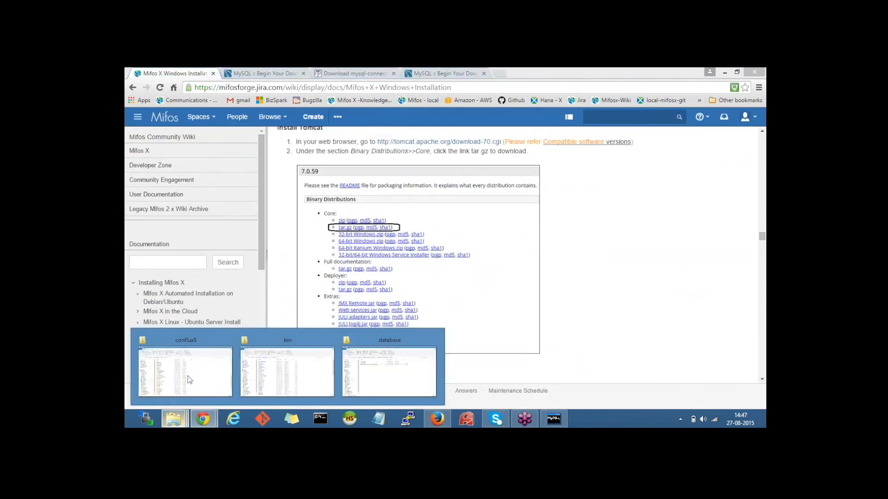
{"action": "mouse_move", "coordinate": [305, 367]}
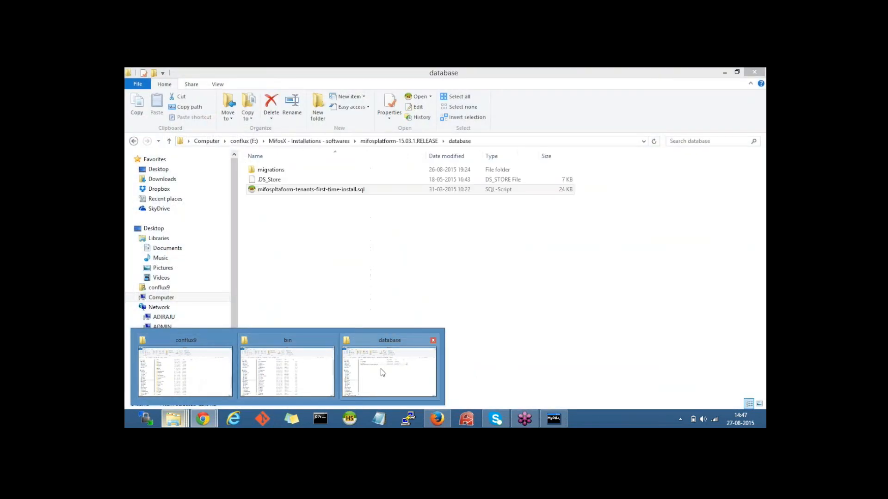
{"action": "left_click", "coordinate": [381, 368]}
{"action": "left_click", "coordinate": [309, 142]}
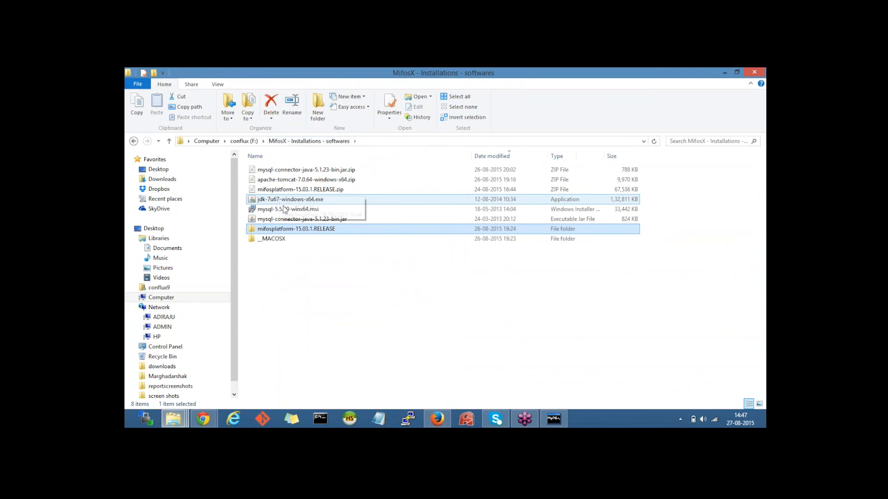
{"action": "left_click", "coordinate": [297, 181]}
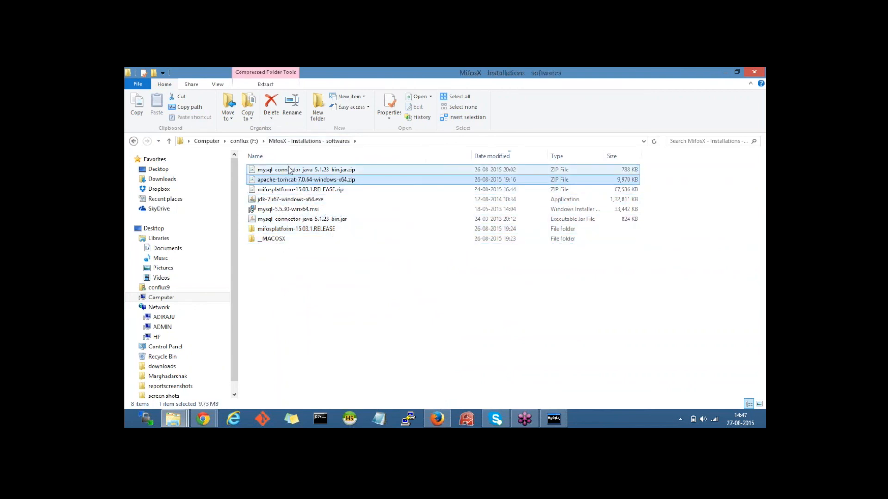
{"action": "right_click", "coordinate": [296, 181]}
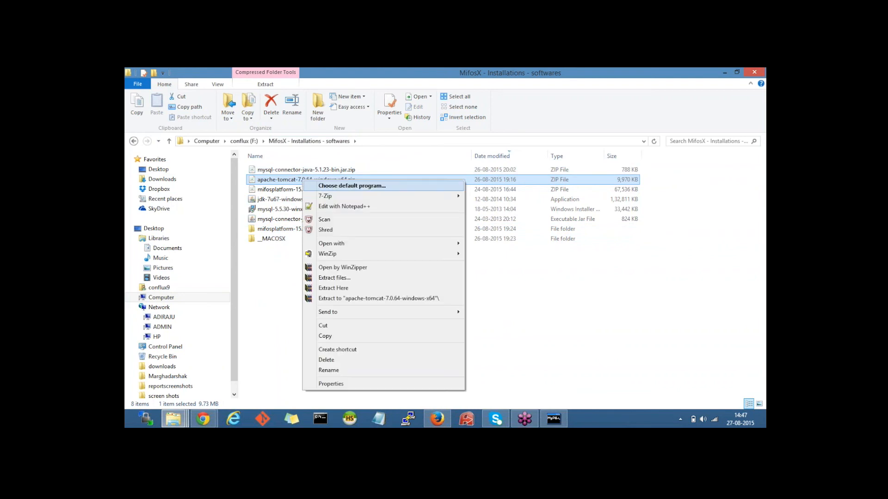
{"action": "mouse_move", "coordinate": [358, 254]}
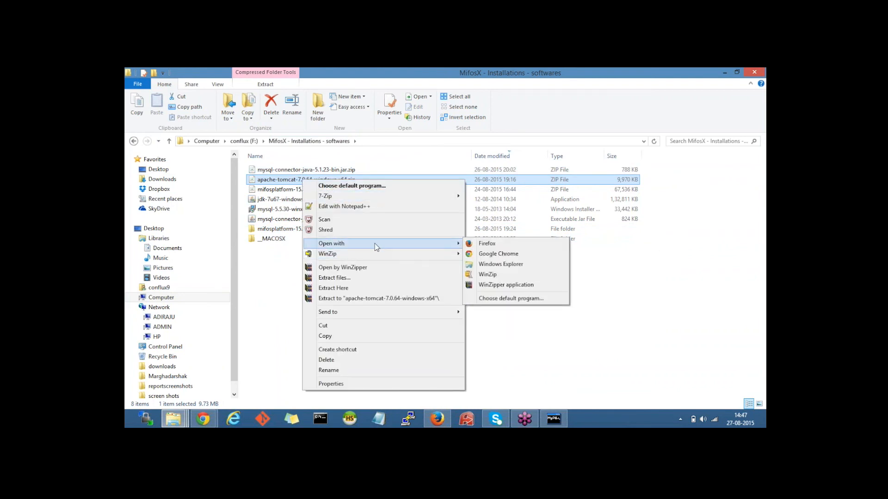
{"action": "left_click", "coordinate": [375, 292]}
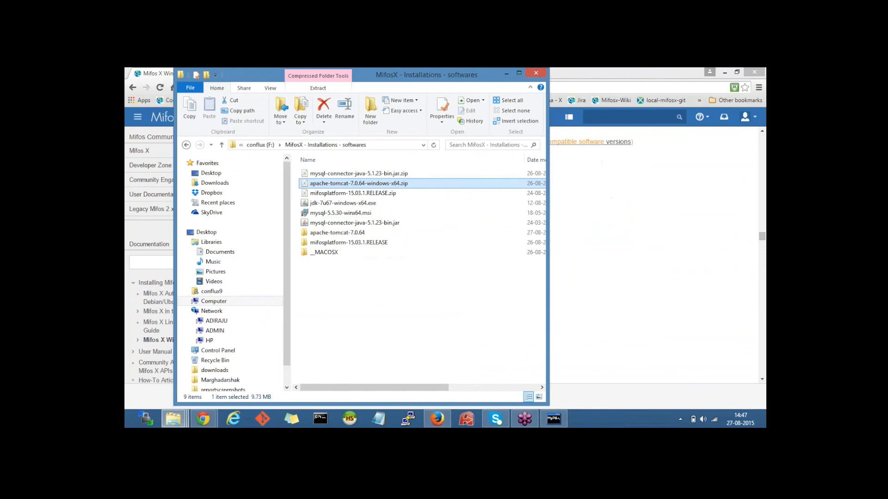
Step: Rename the extracted apache-tomcat-7.0.64 folder to tomcat
{"action": "double_click", "coordinate": [490, 78]}
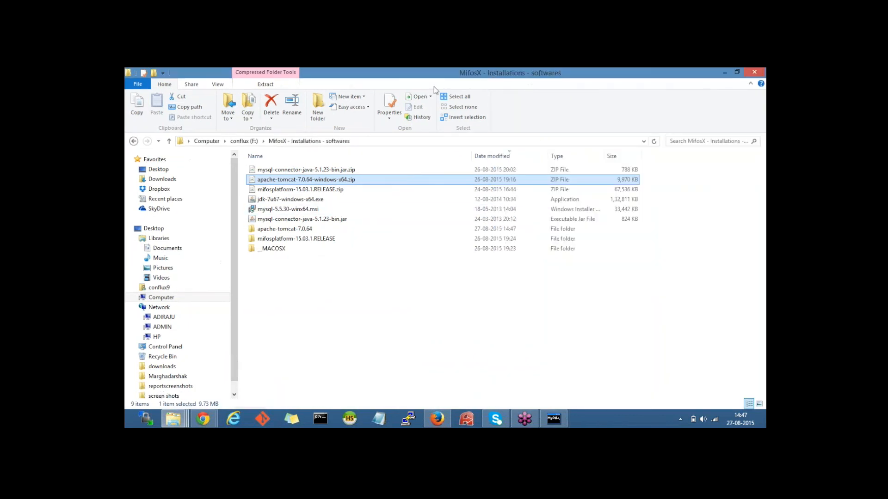
{"action": "left_click", "coordinate": [301, 229]}
{"action": "right_click", "coordinate": [301, 231]}
{"action": "left_click", "coordinate": [348, 391]}
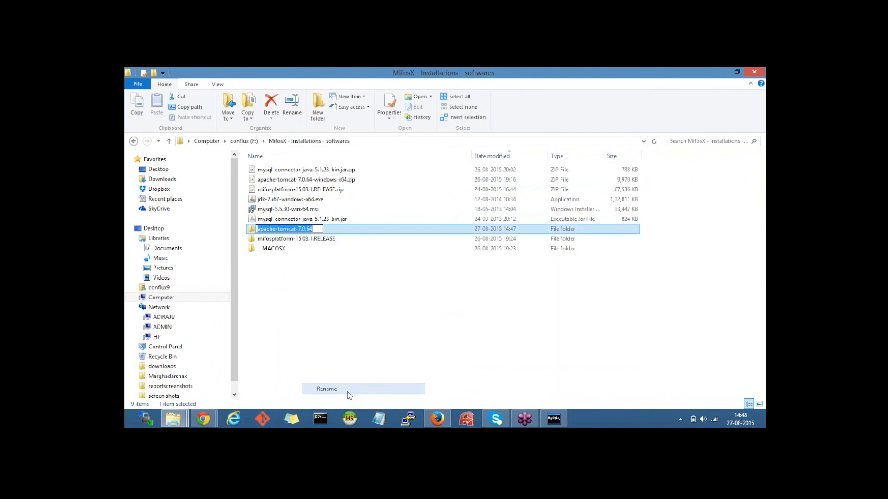
{"action": "type", "text": "tomcat"}
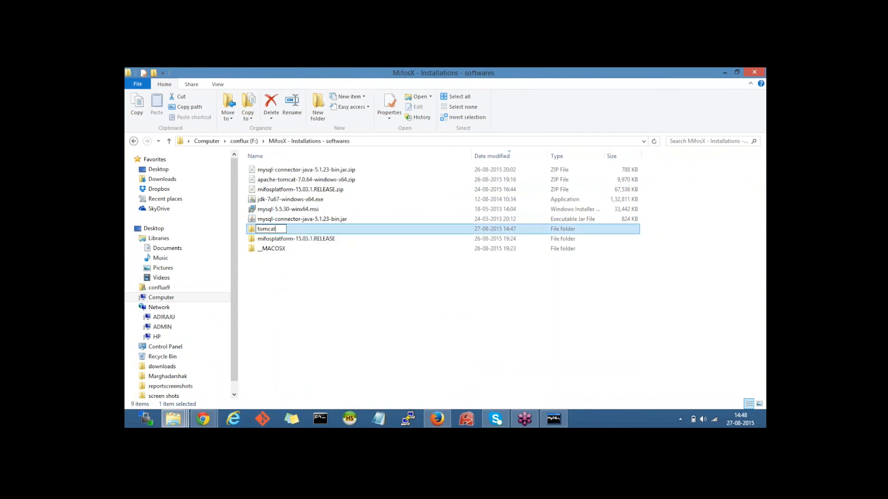
{"action": "key", "text": "Return"}
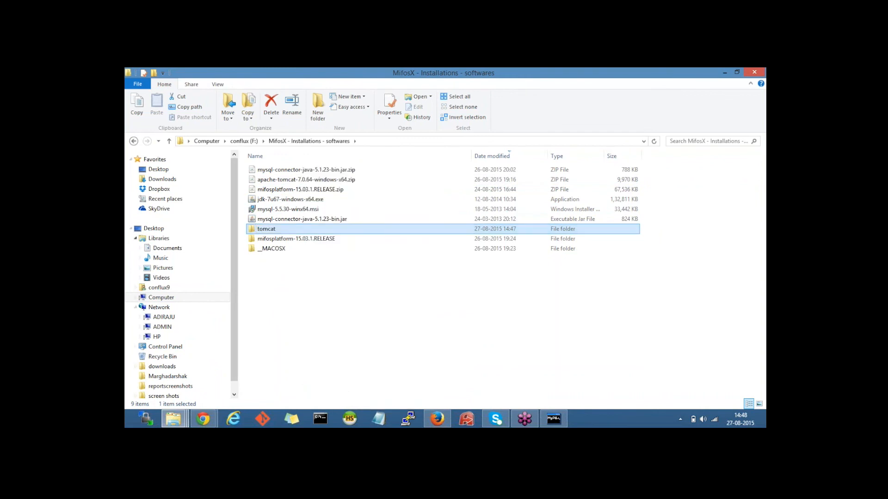
Step: Cut the tomcat folder and paste it into the root of conflux (F:)
{"action": "right_click", "coordinate": [286, 230]}
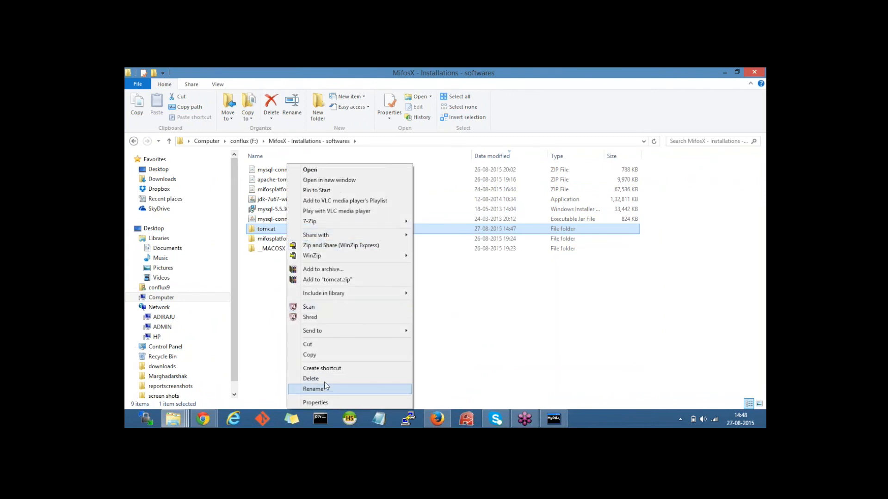
{"action": "left_click", "coordinate": [320, 346]}
{"action": "left_click", "coordinate": [242, 141]}
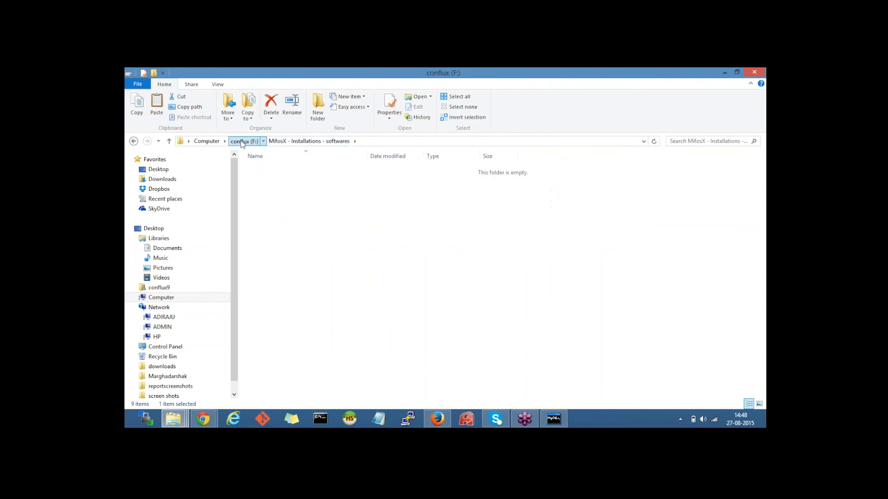
{"action": "key", "text": "ctrl+v"}
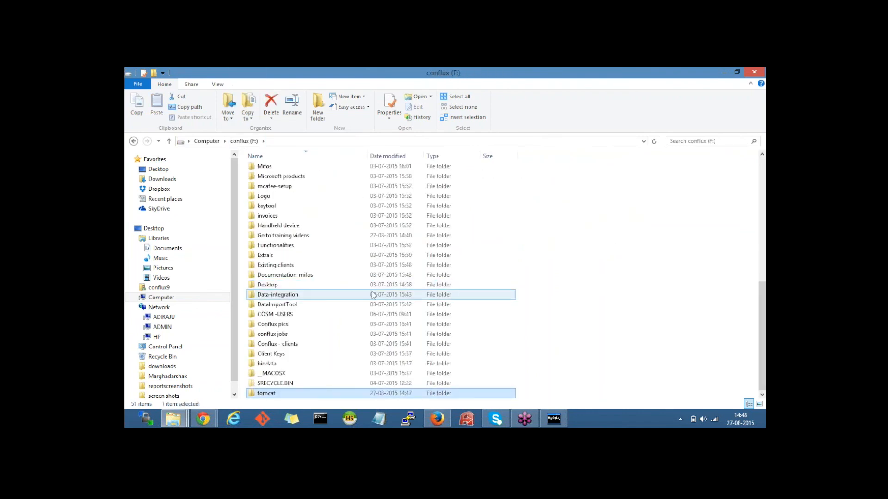
{"action": "left_click", "coordinate": [203, 419]}
Step: Scroll the wiki to Tomcat 7.0 Setup, highlight mysql-connector, and switch to its download page
{"action": "left_click", "coordinate": [205, 363]}
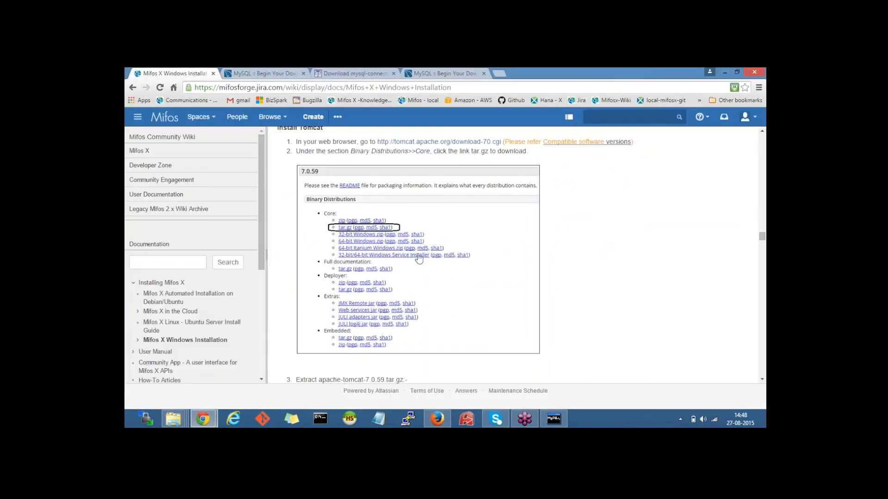
{"action": "scroll", "coordinate": [419, 258], "scroll_direction": "down", "scroll_amount": 3}
{"action": "scroll", "coordinate": [419, 257], "scroll_direction": "down", "scroll_amount": 6}
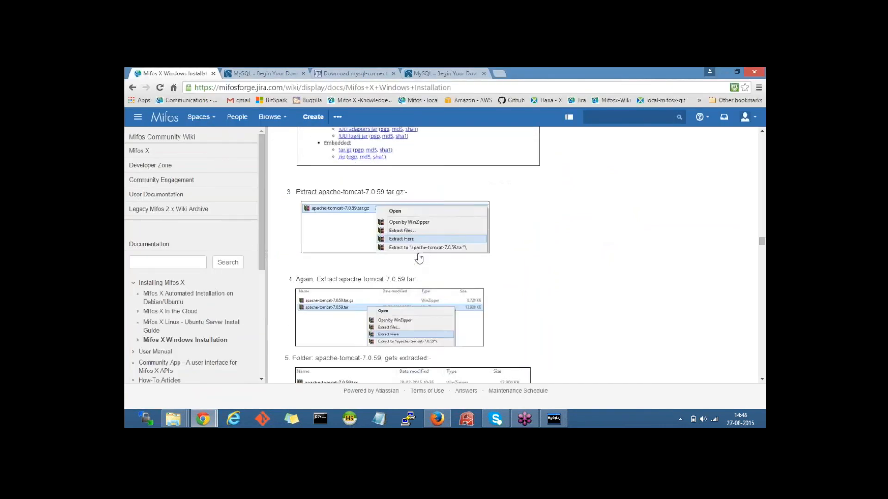
{"action": "scroll", "coordinate": [419, 257], "scroll_direction": "down", "scroll_amount": 3}
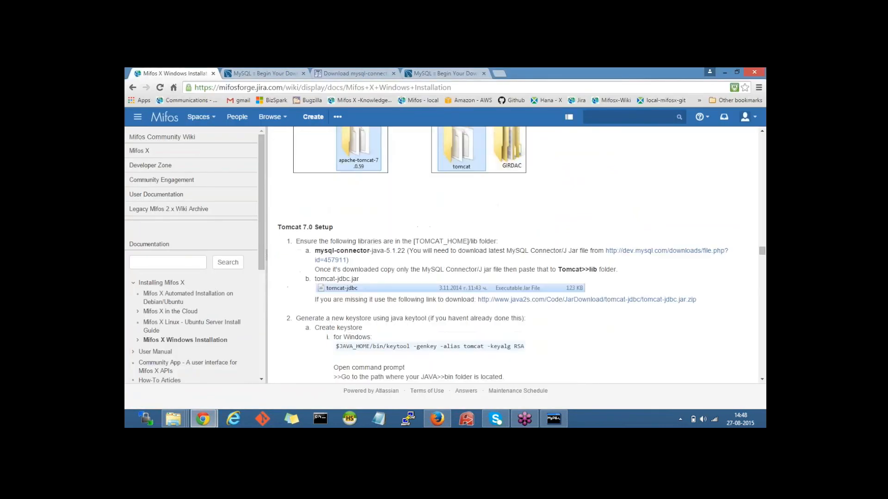
{"action": "left_click_drag", "start_coordinate": [277, 180], "coordinate": [336, 177]}
{"action": "left_click", "coordinate": [362, 215]}
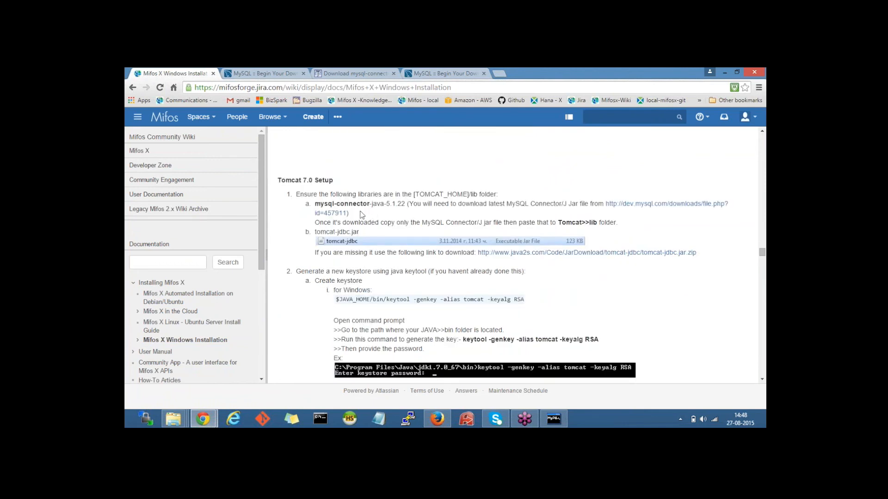
{"action": "scroll", "coordinate": [333, 144], "scroll_direction": "down", "scroll_amount": 1}
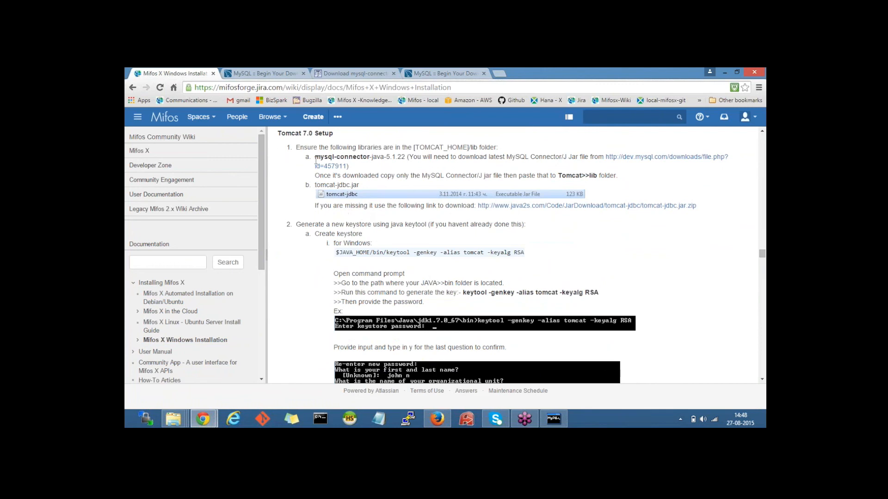
{"action": "left_click_drag", "start_coordinate": [315, 157], "coordinate": [375, 159]}
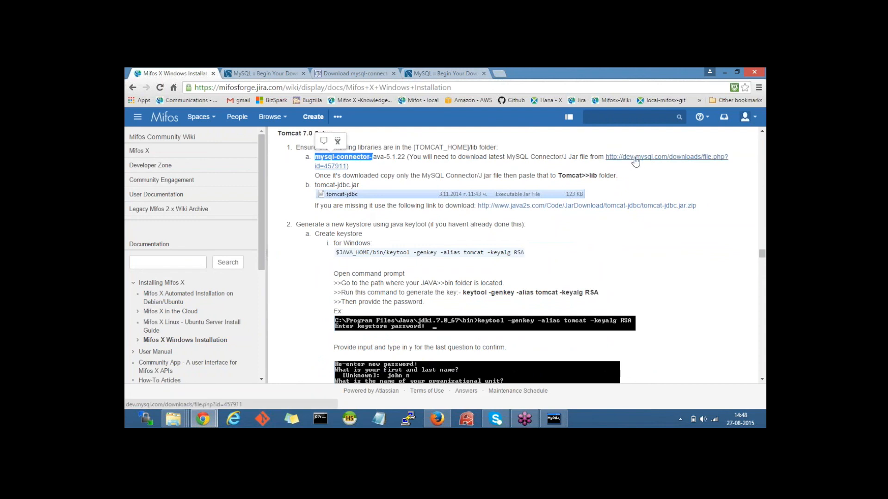
{"action": "left_click", "coordinate": [261, 73]}
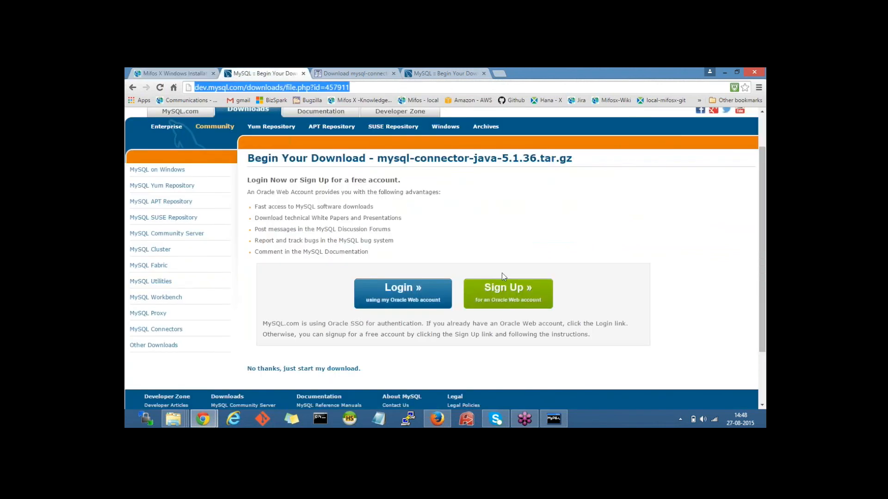
{"action": "left_click", "coordinate": [397, 202]}
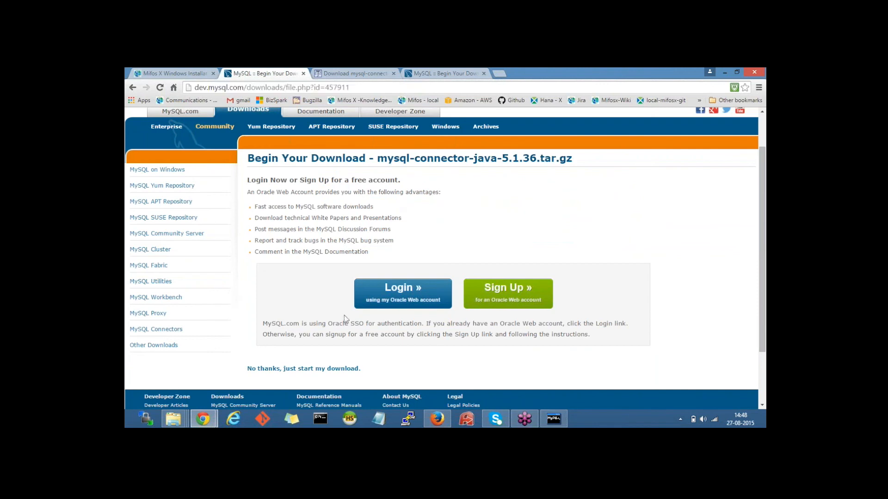
{"action": "left_click", "coordinate": [336, 368]}
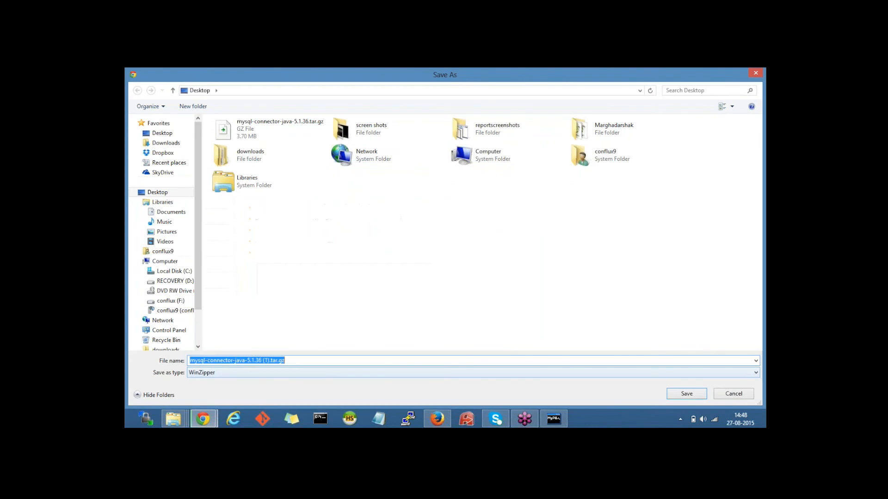
{"action": "left_click", "coordinate": [330, 361]}
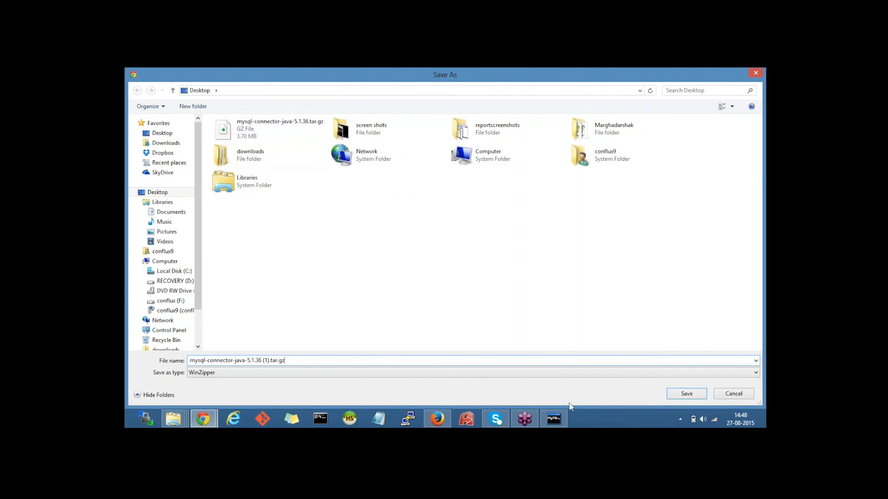
{"action": "left_click", "coordinate": [725, 396]}
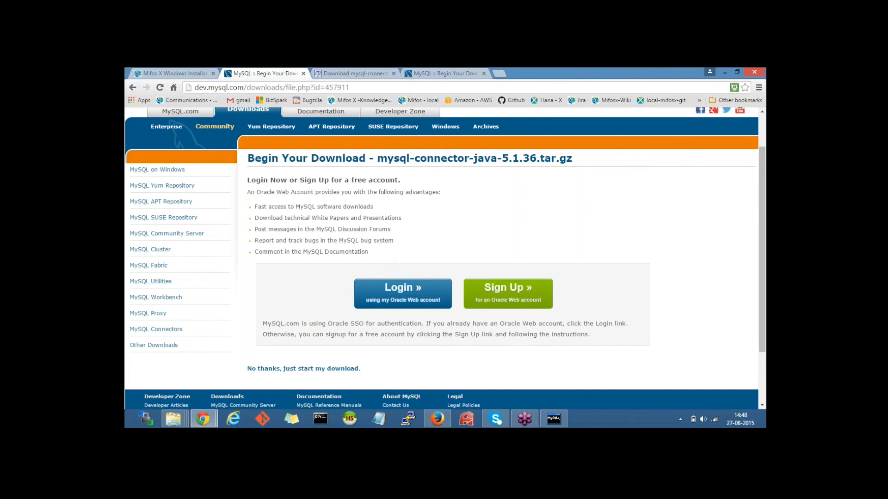
{"action": "mouse_move", "coordinate": [174, 419]}
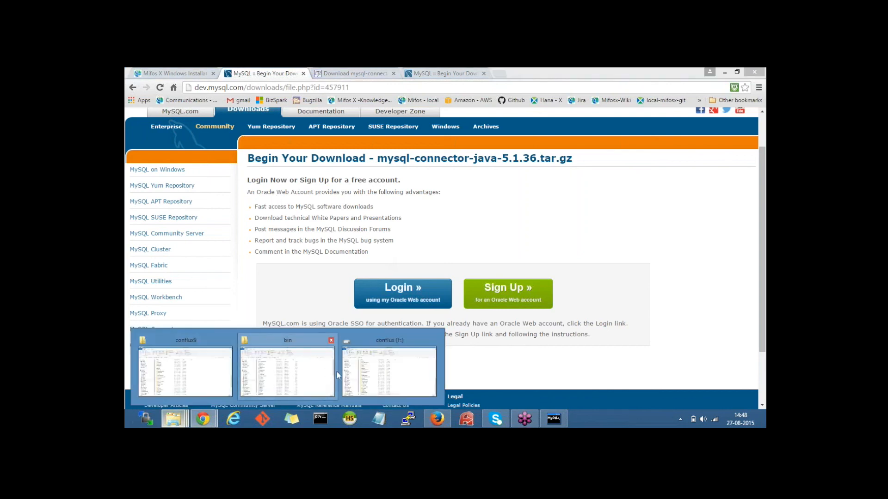
Step: Copy mysql-connector-java-5.1.23-bin.jar from F:\MifosX - Installations - softwares
{"action": "left_click", "coordinate": [390, 370]}
{"action": "mouse_move", "coordinate": [187, 407]}
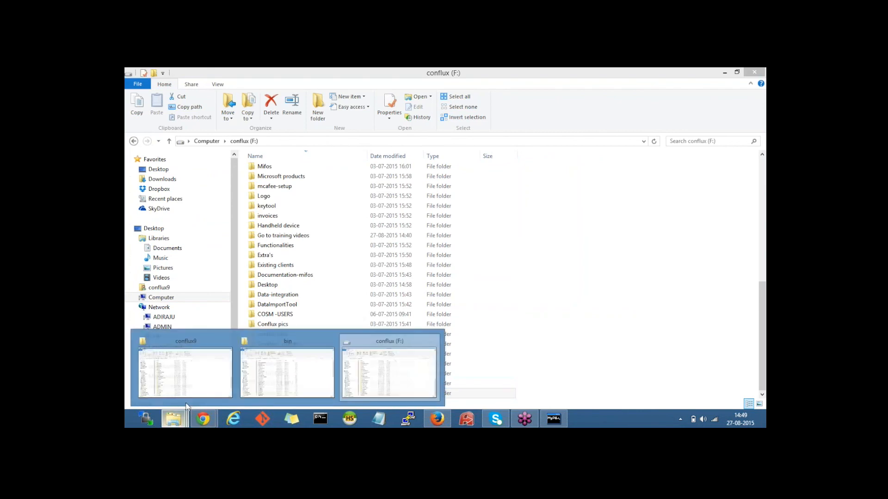
{"action": "left_click", "coordinate": [307, 370]}
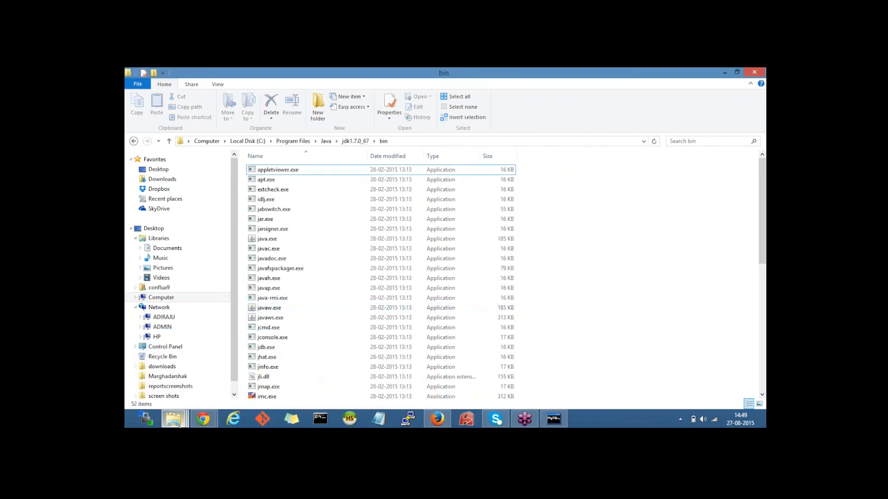
{"action": "mouse_move", "coordinate": [179, 426]}
{"action": "mouse_move", "coordinate": [387, 376]}
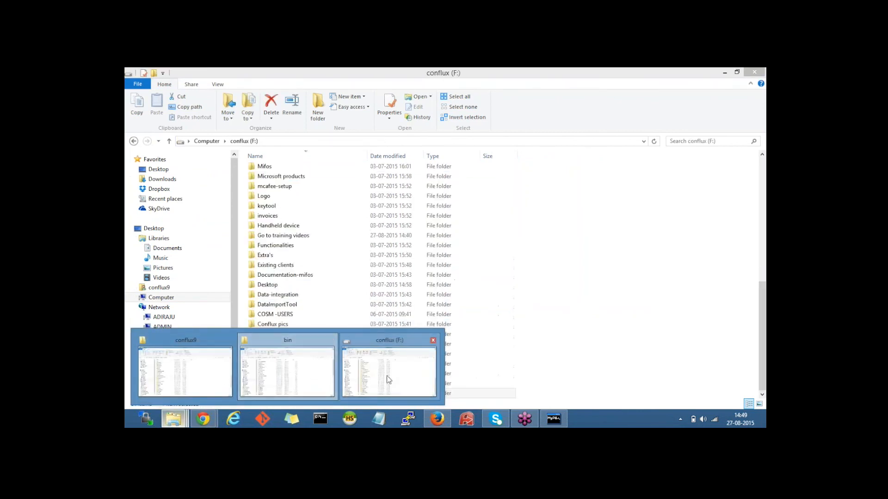
{"action": "left_click", "coordinate": [387, 375]}
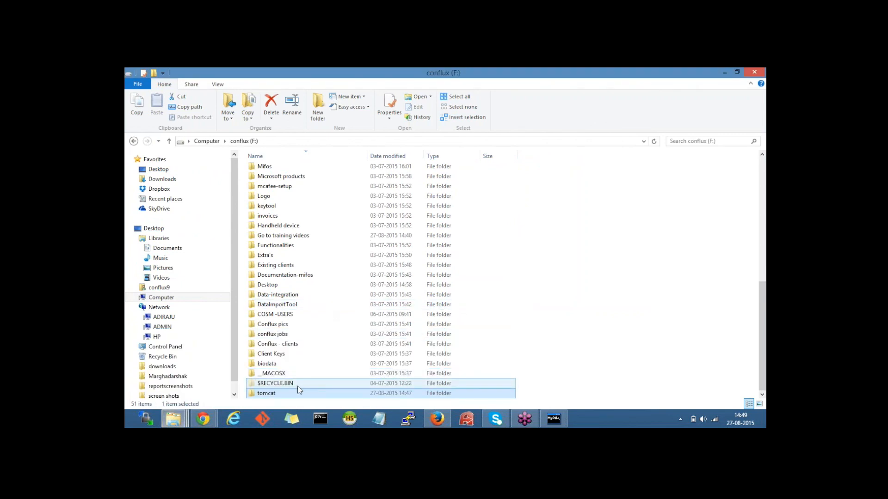
{"action": "scroll", "coordinate": [298, 390], "scroll_direction": "up", "scroll_amount": 1}
{"action": "left_click", "coordinate": [295, 257]}
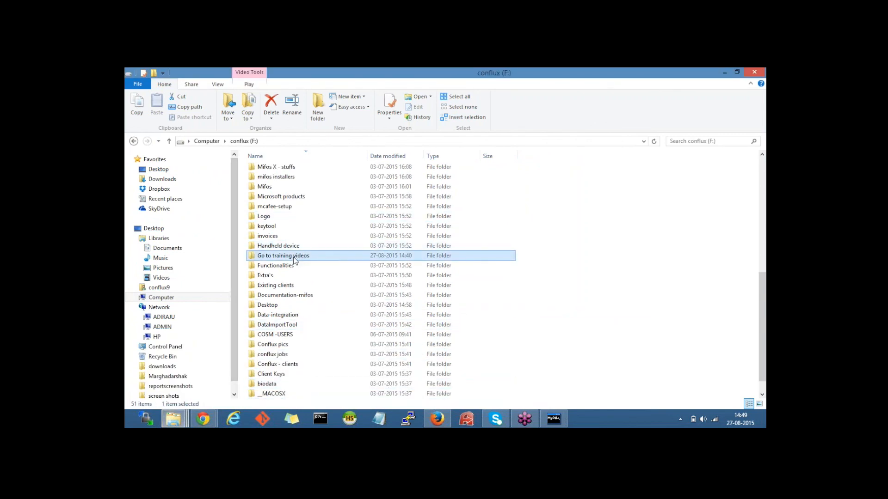
{"action": "type", "text": "mi"}
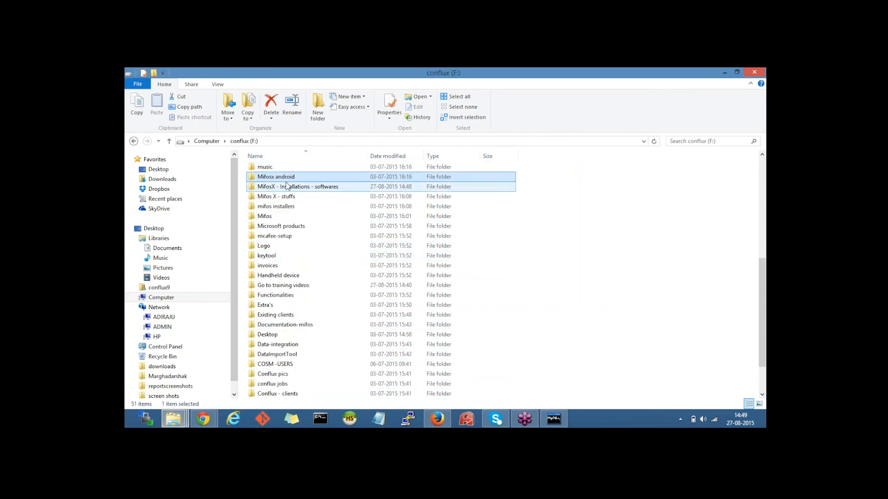
{"action": "double_click", "coordinate": [285, 187]}
{"action": "left_click", "coordinate": [301, 219]}
{"action": "key", "text": "ctrl+c"}
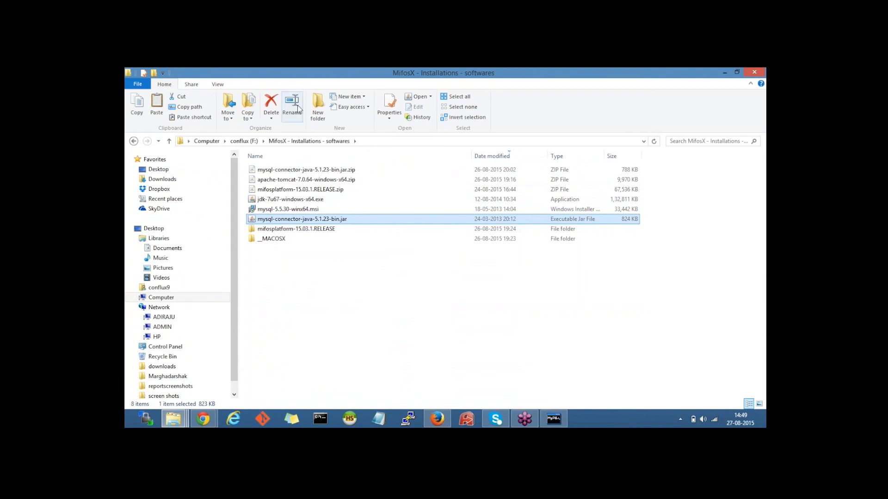
Step: Paste the connector jar into F:\tomcat\lib
{"action": "left_click", "coordinate": [243, 142]}
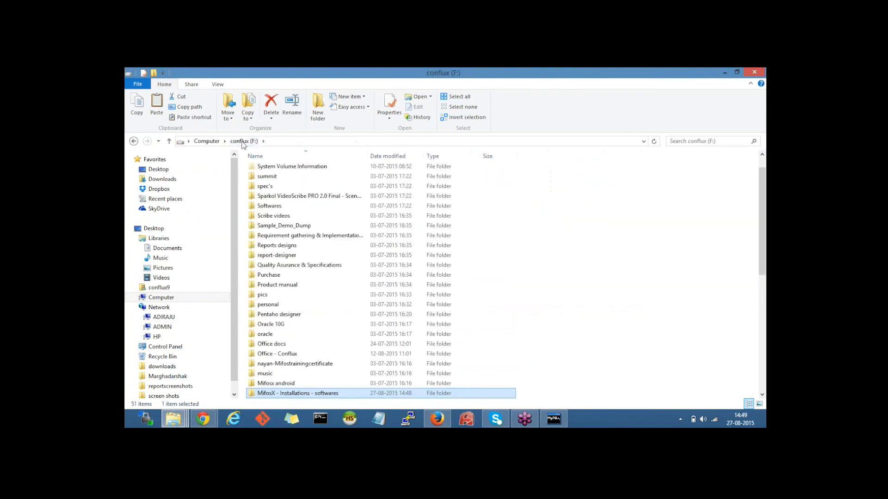
{"action": "left_click", "coordinate": [294, 247]}
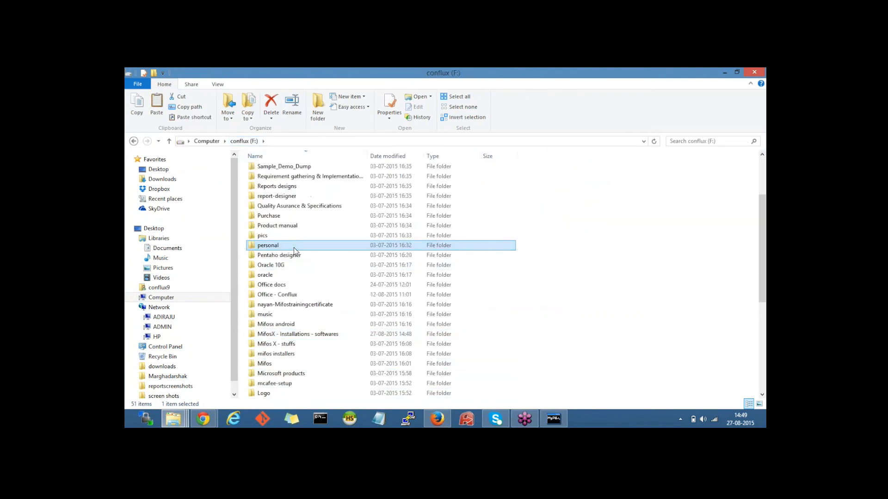
{"action": "key", "text": "Home"}
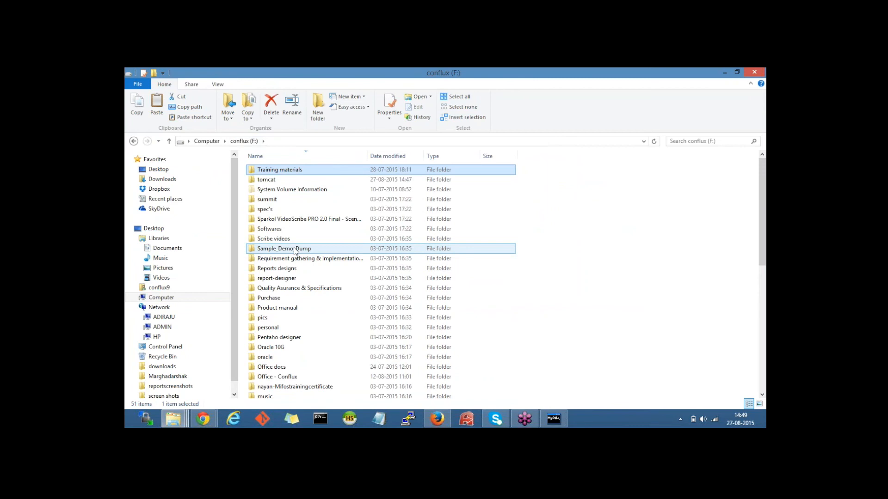
{"action": "key", "text": "Down"}
{"action": "key", "text": "Return"}
{"action": "left_click", "coordinate": [278, 180]}
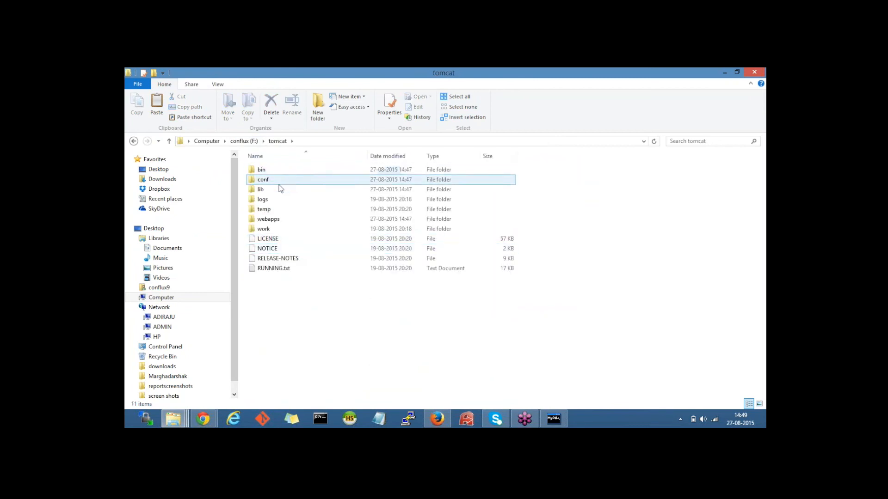
{"action": "left_click", "coordinate": [279, 189]}
{"action": "double_click", "coordinate": [278, 189]}
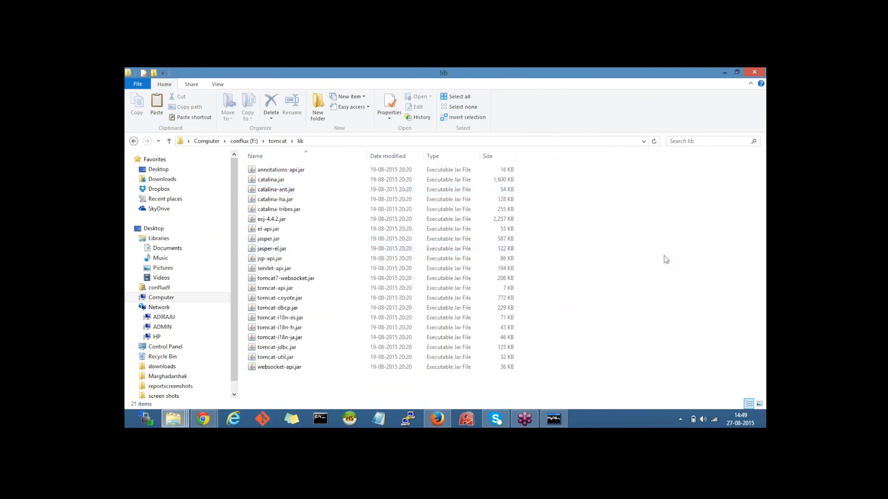
{"action": "key", "text": "ctrl+v"}
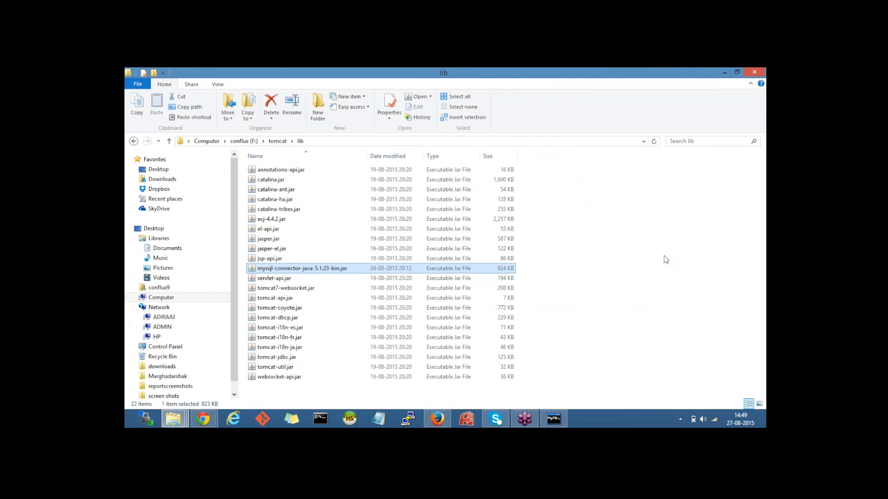
{"action": "left_click", "coordinate": [202, 419]}
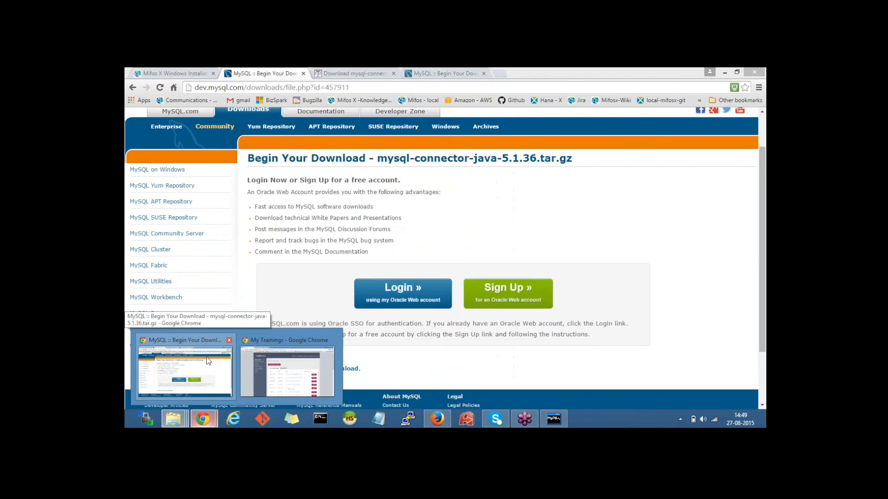
{"action": "left_click", "coordinate": [210, 358]}
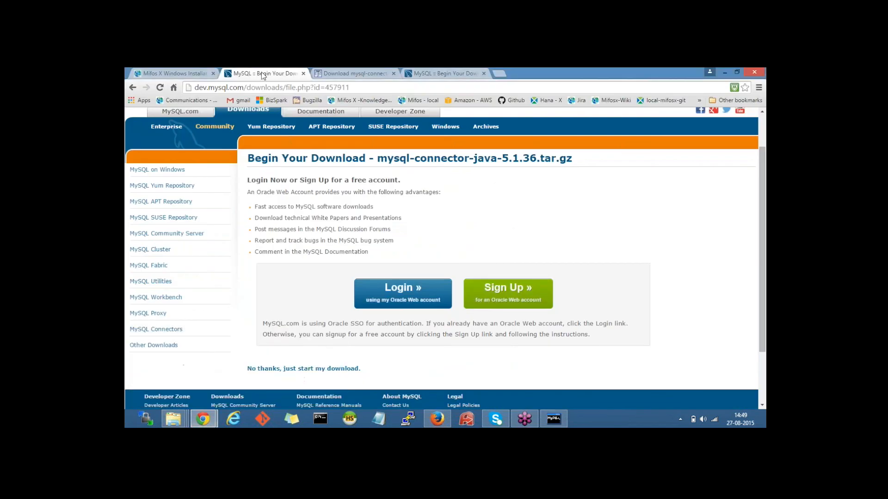
{"action": "left_click", "coordinate": [303, 74]}
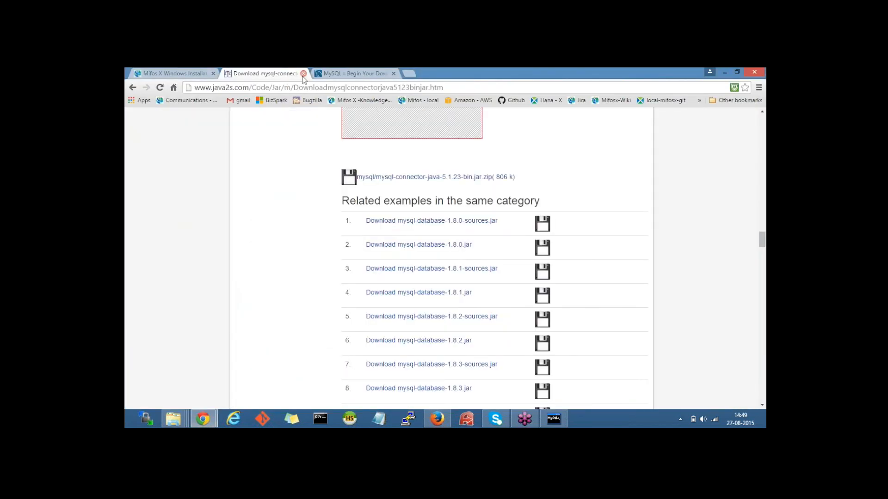
{"action": "left_click", "coordinate": [303, 73]}
{"action": "left_click", "coordinate": [185, 73]}
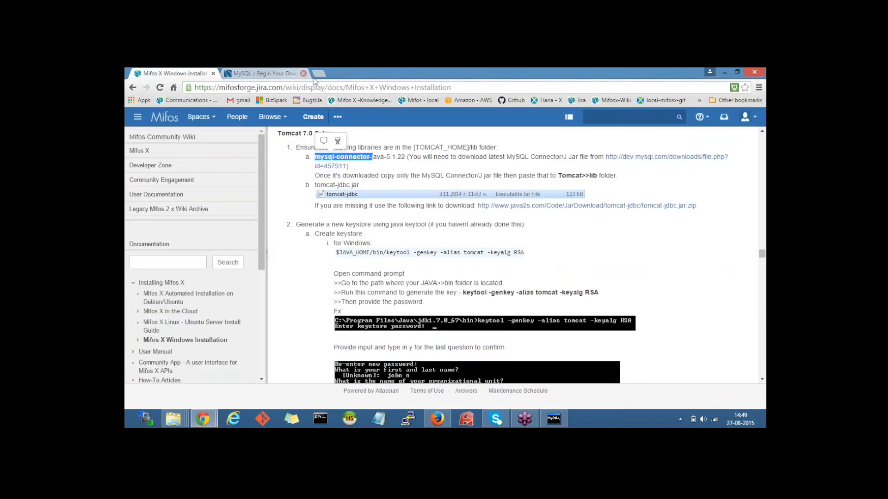
{"action": "left_click", "coordinate": [356, 217]}
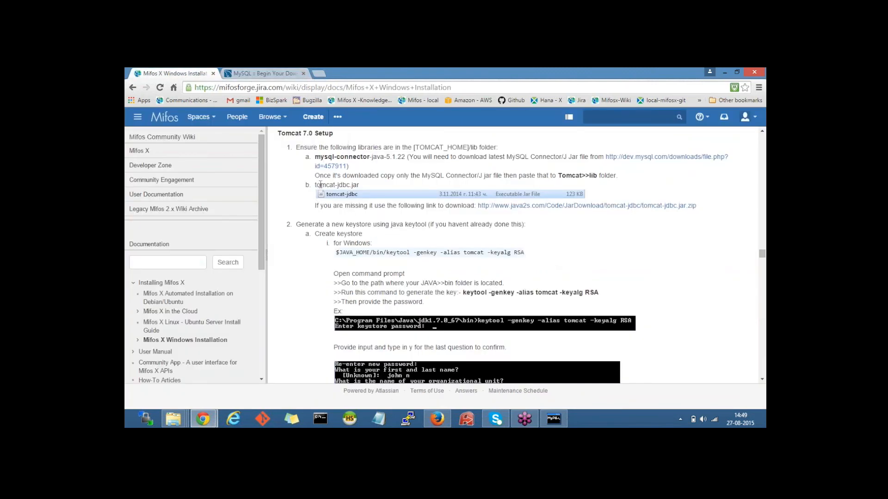
{"action": "left_click_drag", "start_coordinate": [314, 185], "coordinate": [362, 185]}
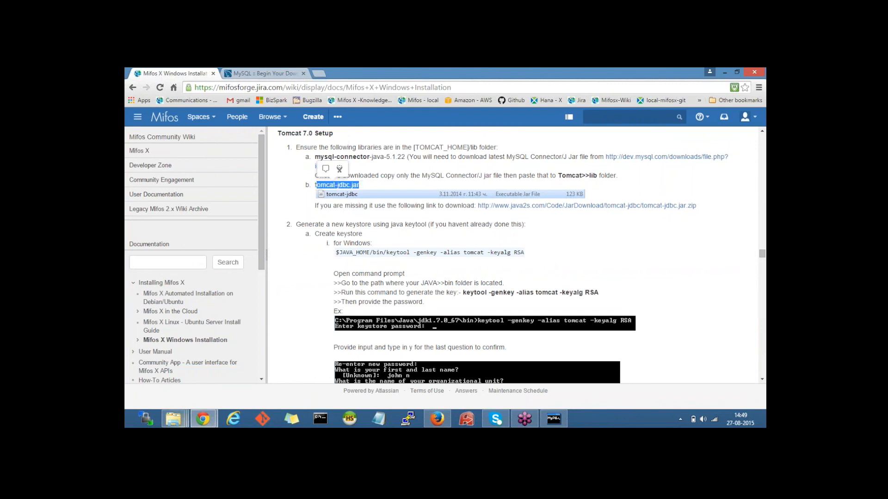
{"action": "left_click", "coordinate": [173, 419]}
{"action": "left_click", "coordinate": [392, 370]}
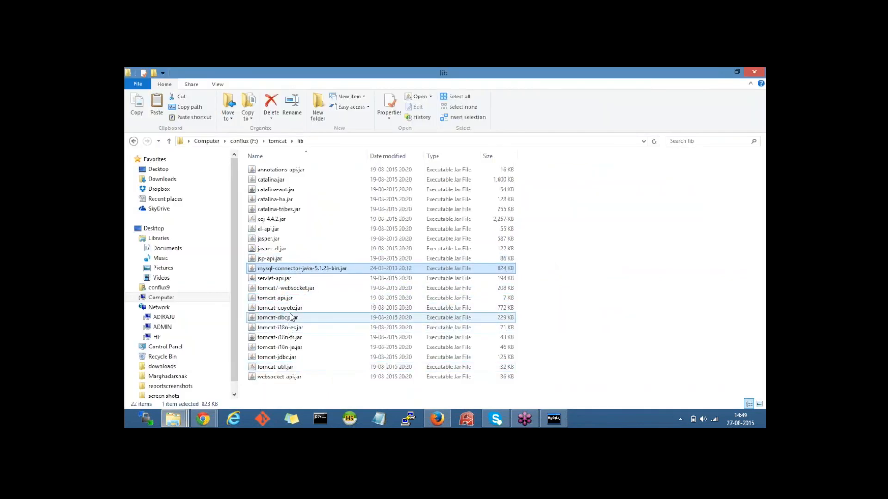
{"action": "left_click", "coordinate": [296, 298]}
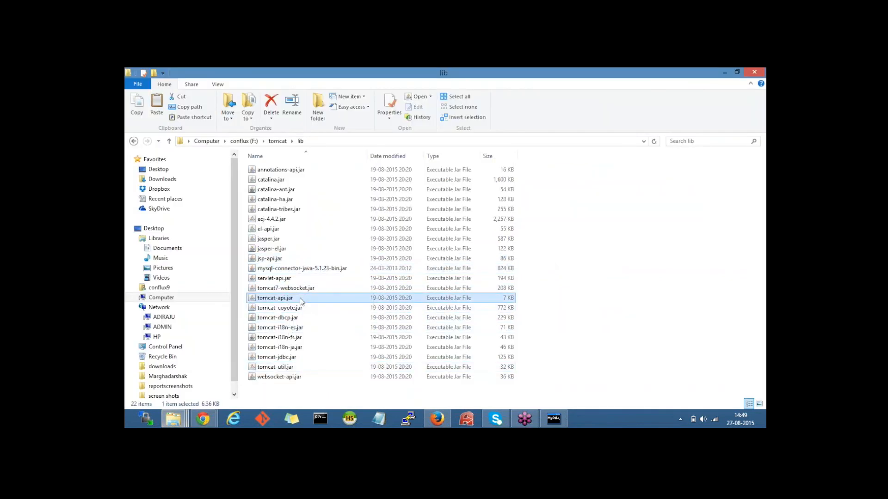
{"action": "left_click", "coordinate": [296, 357]}
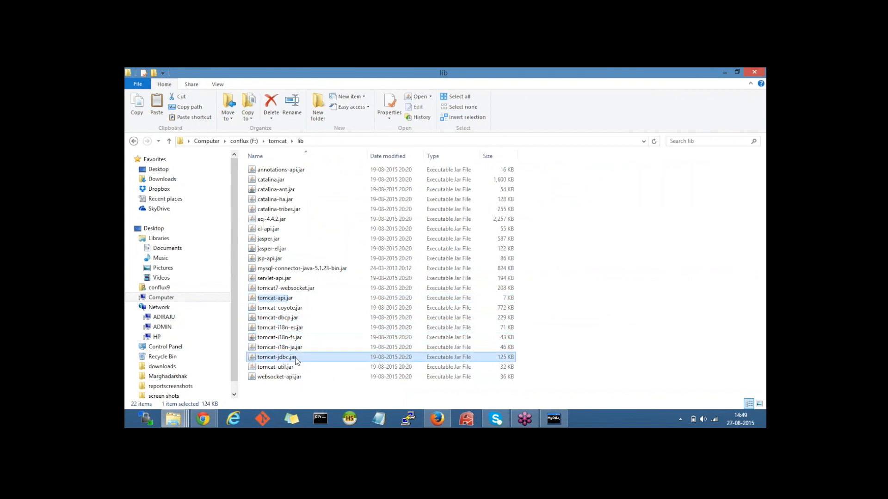
{"action": "left_click", "coordinate": [207, 418]}
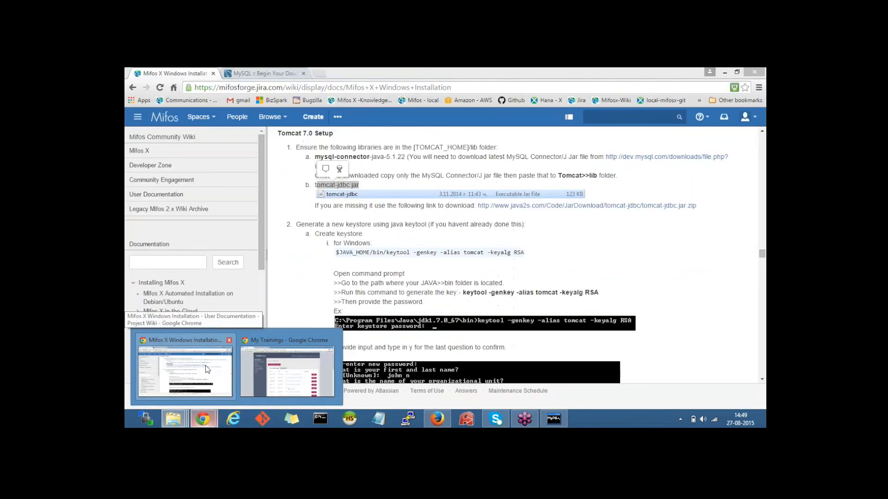
Step: Highlight the wiki's 'Generate a new keystore' step and bring up the jdk1.7.0_67\bin folder window
{"action": "left_click", "coordinate": [224, 367]}
{"action": "left_click", "coordinate": [351, 245]}
{"action": "scroll", "coordinate": [352, 246], "scroll_direction": "down", "scroll_amount": 1}
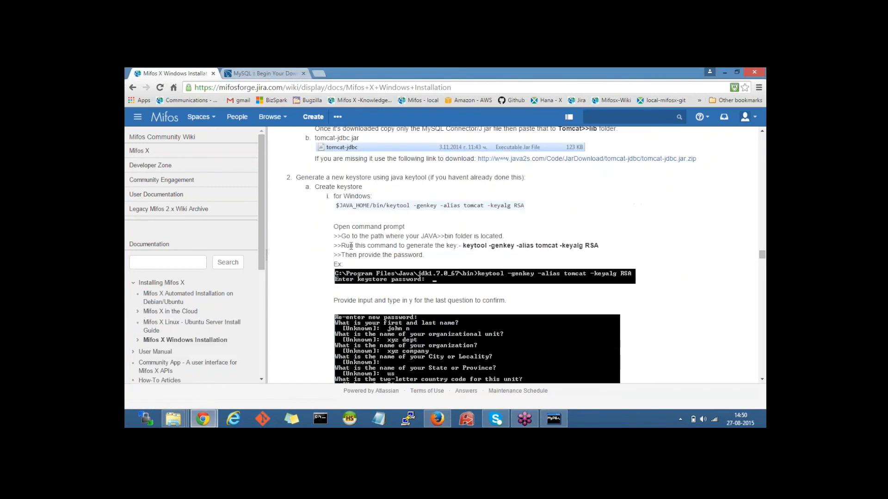
{"action": "left_click_drag", "start_coordinate": [304, 175], "coordinate": [422, 175]}
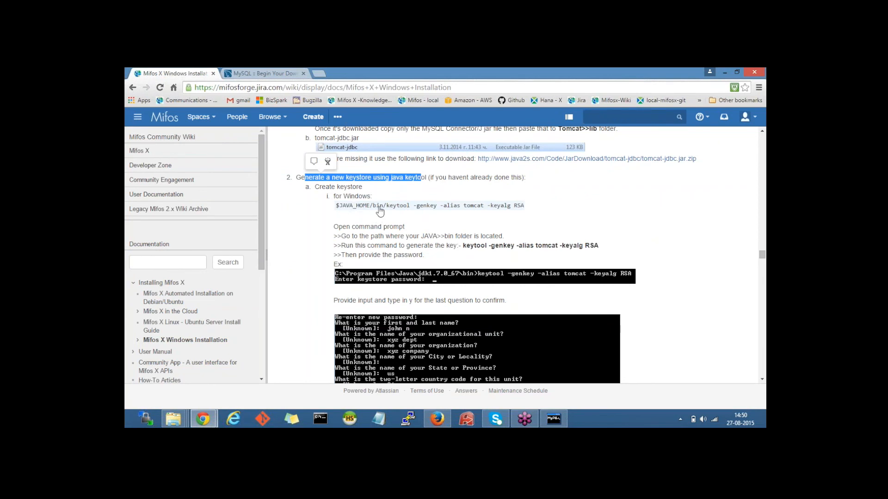
{"action": "left_click", "coordinate": [180, 418]}
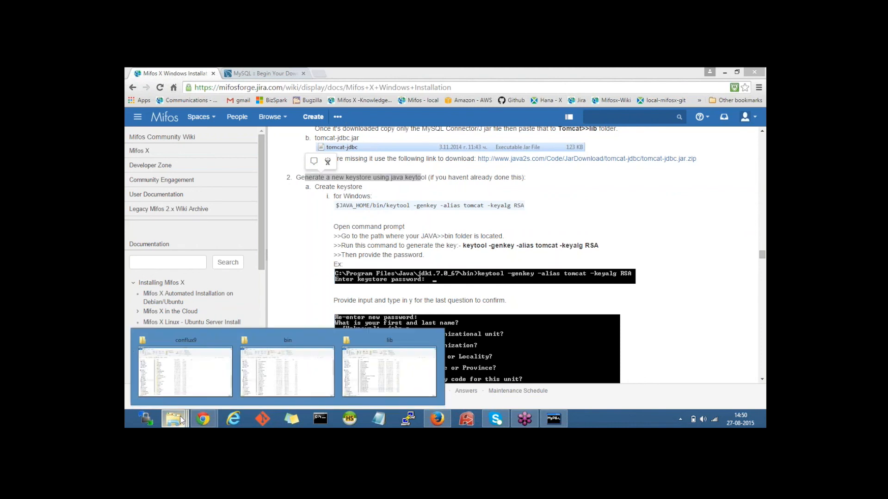
{"action": "left_click", "coordinate": [300, 373]}
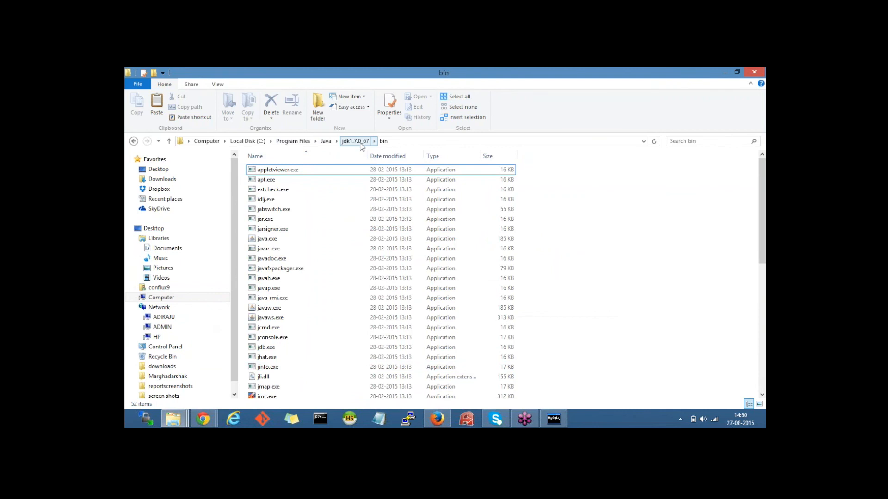
Step: Open a command window in the C:\Program Files\Java\jdk1.7.0_67\bin folder
{"action": "left_click", "coordinate": [401, 146]}
{"action": "left_click", "coordinate": [642, 241]}
{"action": "right_click", "coordinate": [641, 239], "text": "shift"}
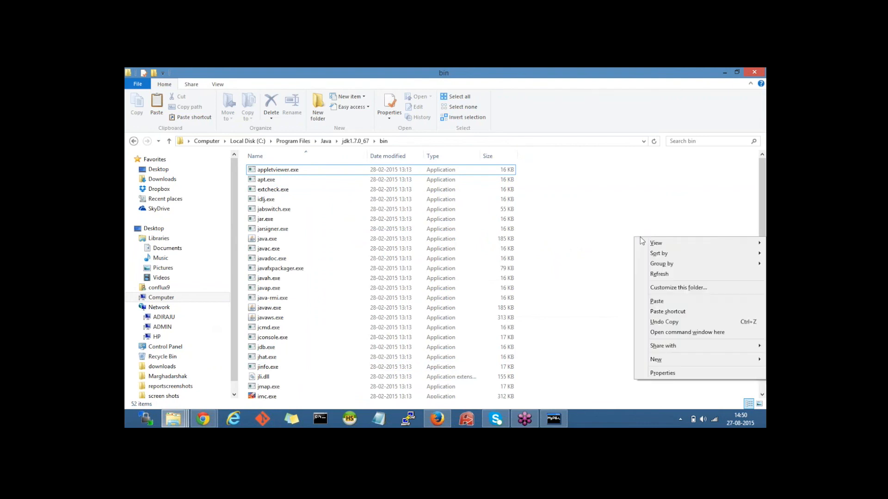
{"action": "left_click", "coordinate": [660, 333]}
{"action": "left_click_drag", "start_coordinate": [311, 82], "coordinate": [366, 220]}
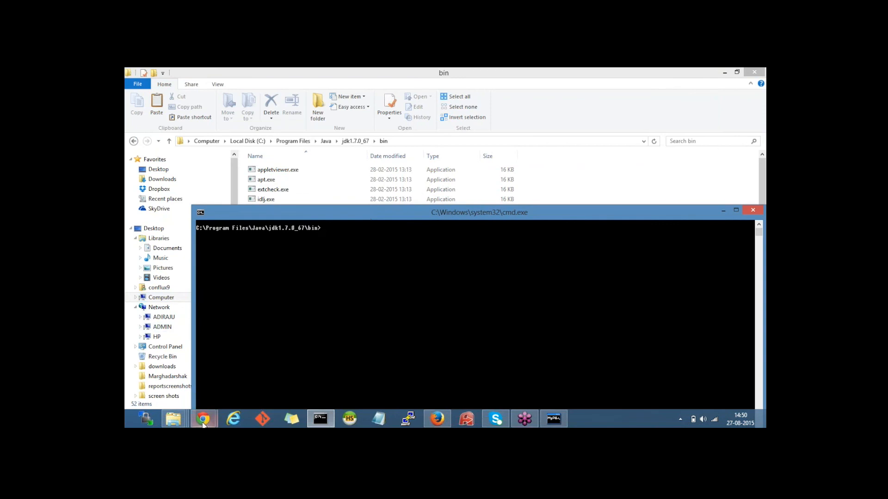
Step: Copy the wiki's keytool -genkey -alias tomcat -keyalg RSA command, paste it into cmd and run it
{"action": "mouse_move", "coordinate": [204, 423]}
{"action": "left_click", "coordinate": [204, 365]}
{"action": "left_click_drag", "start_coordinate": [463, 245], "coordinate": [598, 245]}
{"action": "right_click", "coordinate": [551, 247]}
{"action": "left_click", "coordinate": [562, 253]}
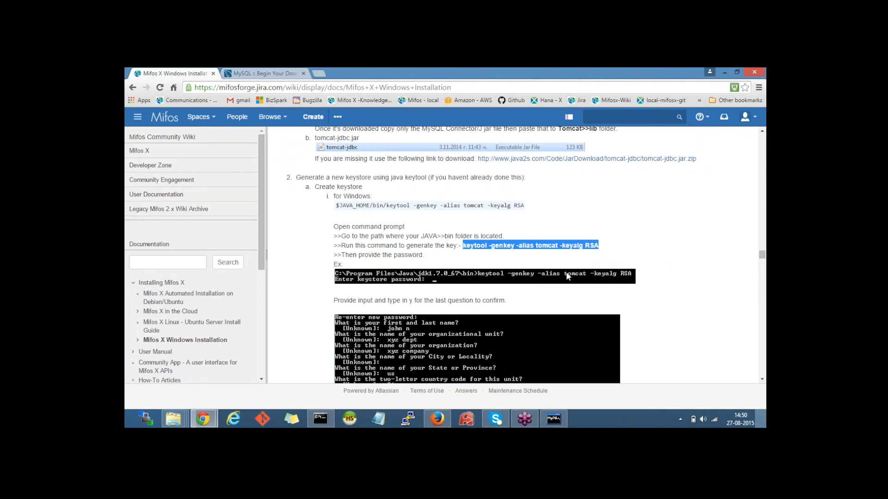
{"action": "left_click", "coordinate": [555, 418]}
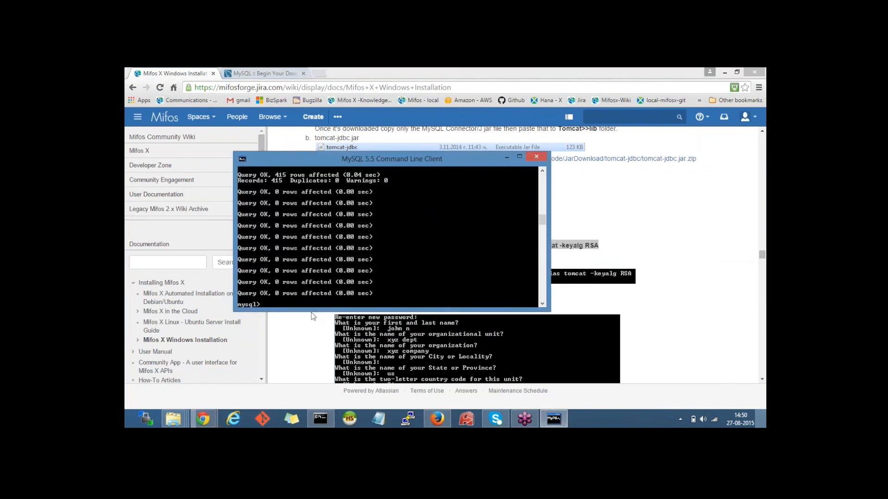
{"action": "left_click", "coordinate": [321, 418]}
{"action": "right_click", "coordinate": [354, 232]}
{"action": "key", "text": "Return"}
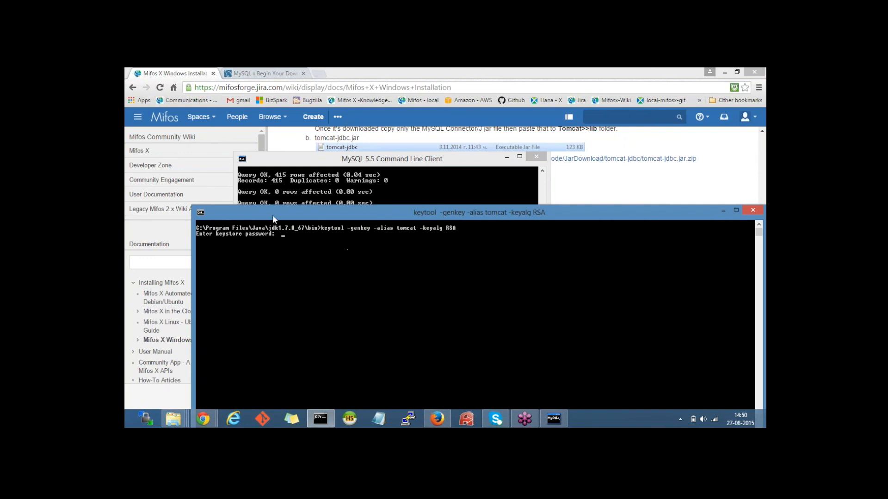
Step: Enter the keystore password and your first and last name, with mifos as organizational unit and organization
{"action": "left_click_drag", "start_coordinate": [273, 214], "coordinate": [267, 152]}
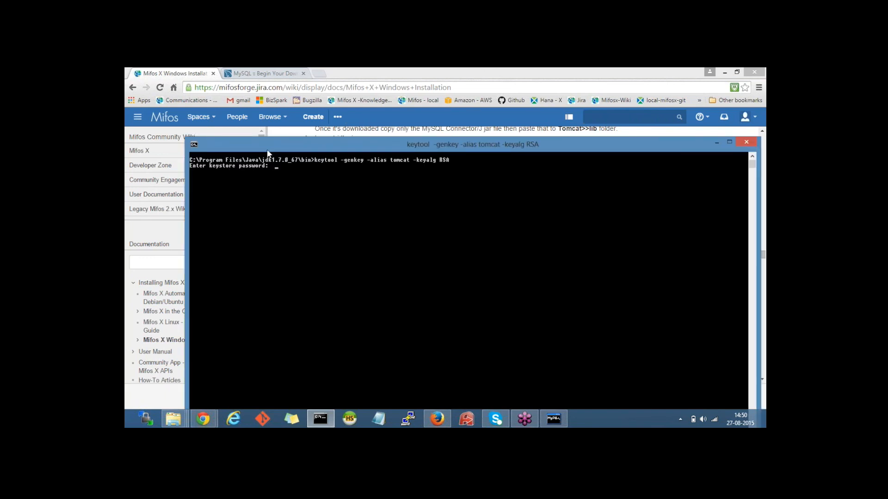
{"action": "key", "text": "Return"}
{"action": "key", "text": "Return"}
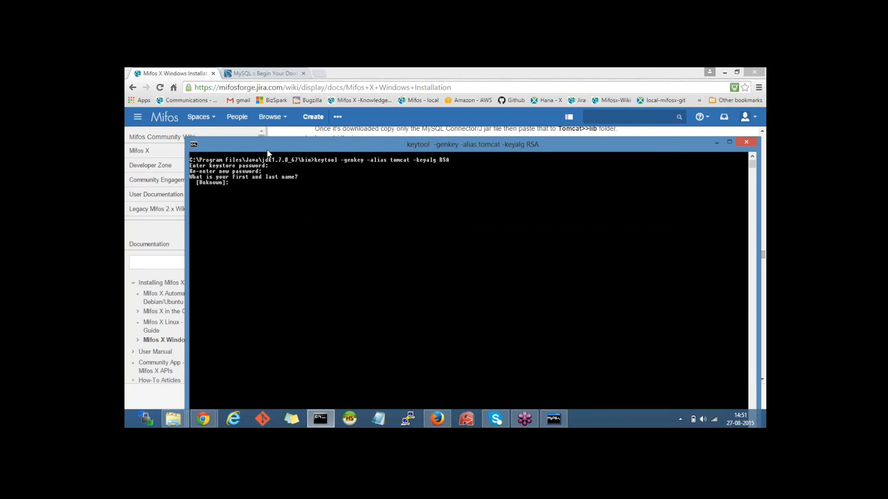
{"action": "left_click_drag", "start_coordinate": [267, 152], "coordinate": [306, 168]}
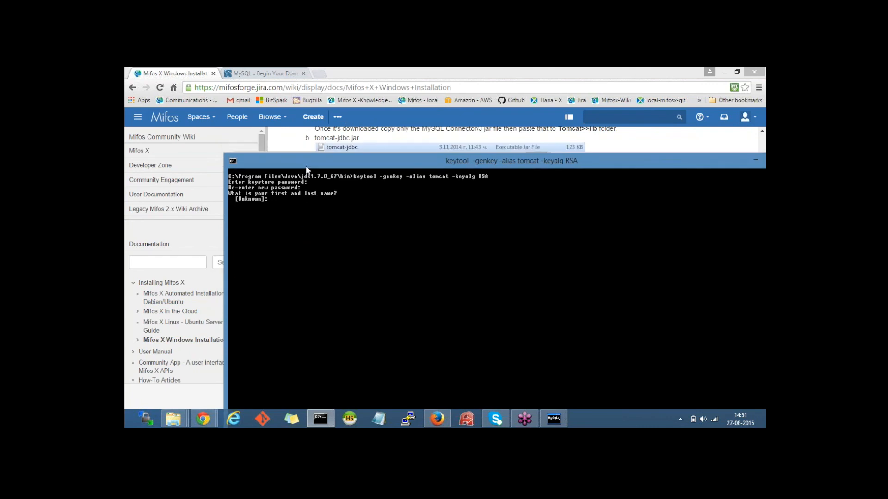
{"action": "type", "text": "john n"}
{"action": "key", "text": "Return"}
{"action": "type", "text": "mifos"}
{"action": "key", "text": "Return"}
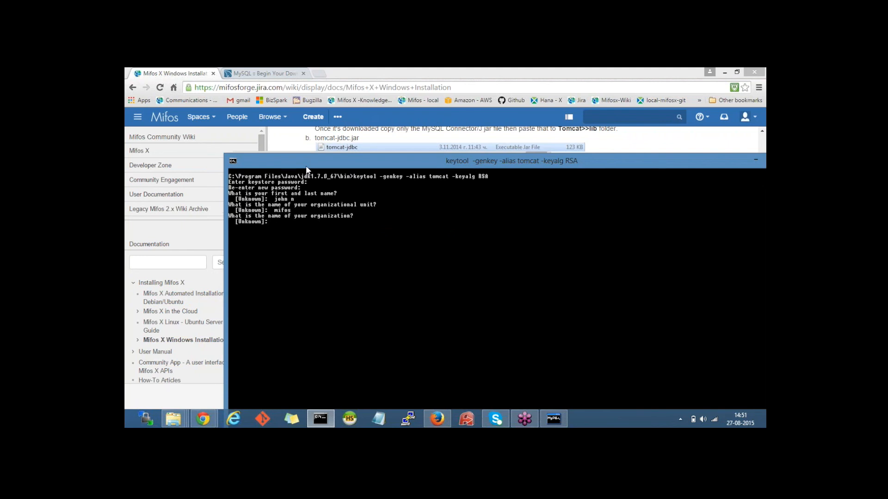
{"action": "type", "text": "mifos"}
{"action": "key", "text": "Return"}
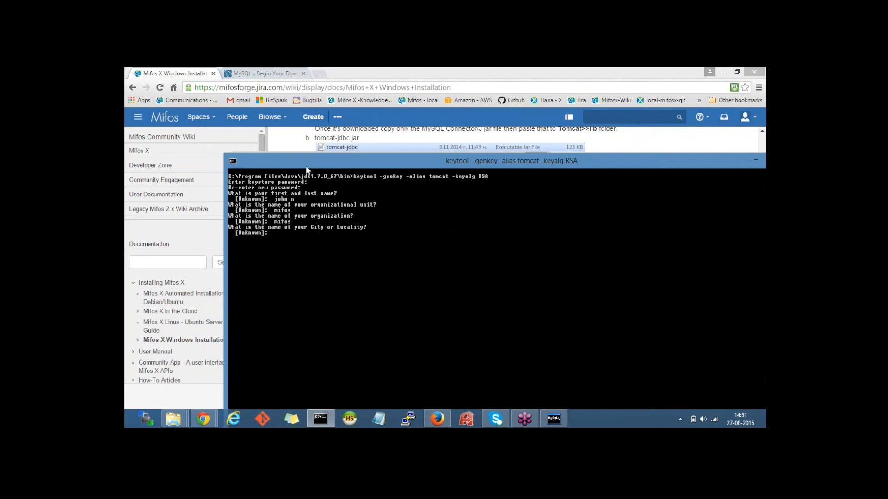
Step: Give city bang, state india, country code 91, confirm with y, and submit the tomcat key password
{"action": "type", "text": "bang"}
{"action": "key", "text": "Return"}
{"action": "type", "text": "india"}
{"action": "key", "text": "Return"}
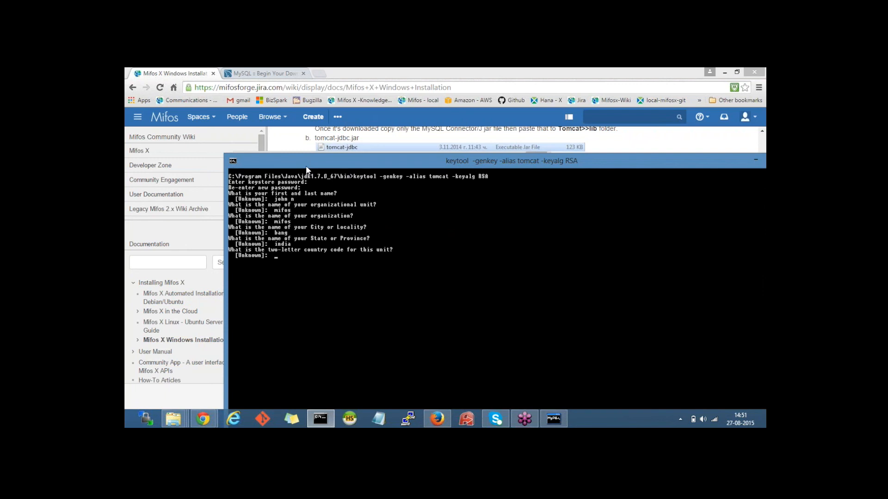
{"action": "key", "text": "Return"}
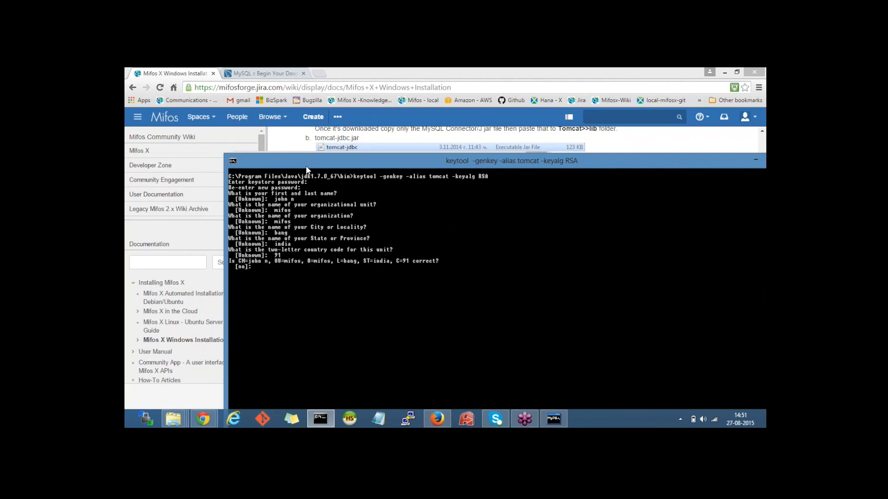
{"action": "type", "text": "y"}
{"action": "key", "text": "Return"}
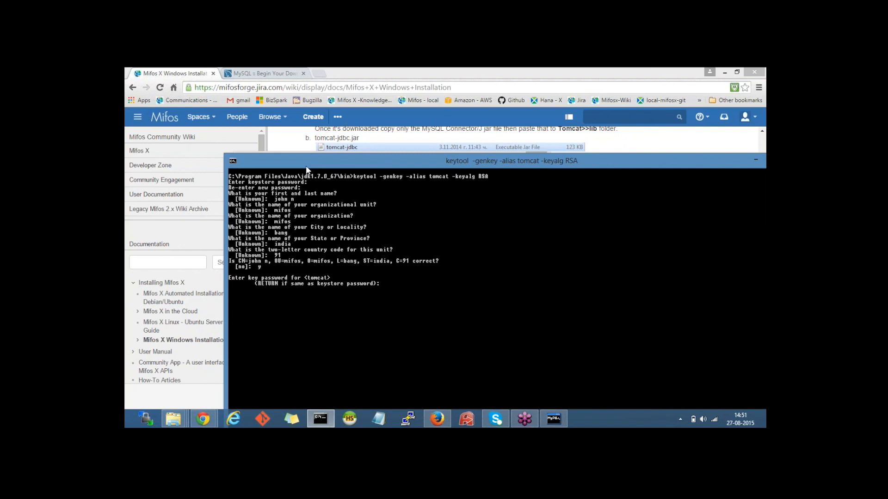
{"action": "key", "text": "Return"}
{"action": "key", "text": "Return"}
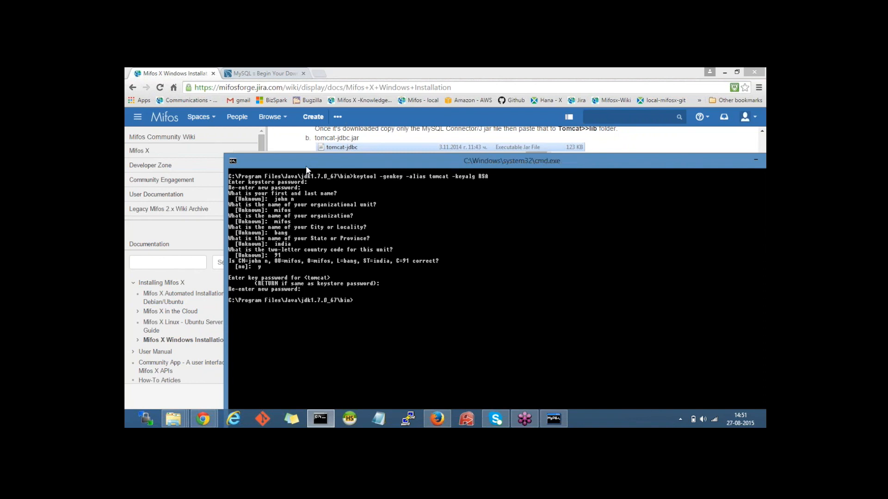
{"action": "left_click_drag", "start_coordinate": [306, 166], "coordinate": [241, 115]}
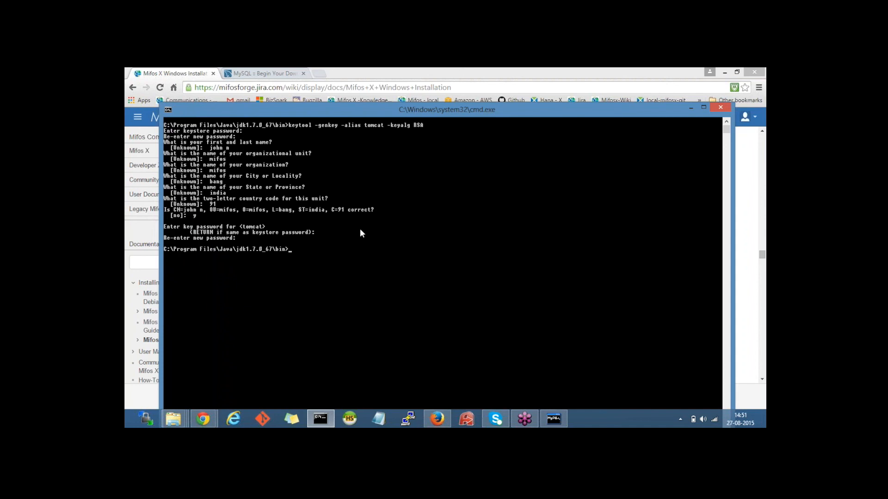
Step: Refresh the user's home folder and select the new 3 KB .keystore file
{"action": "left_click", "coordinate": [173, 419]}
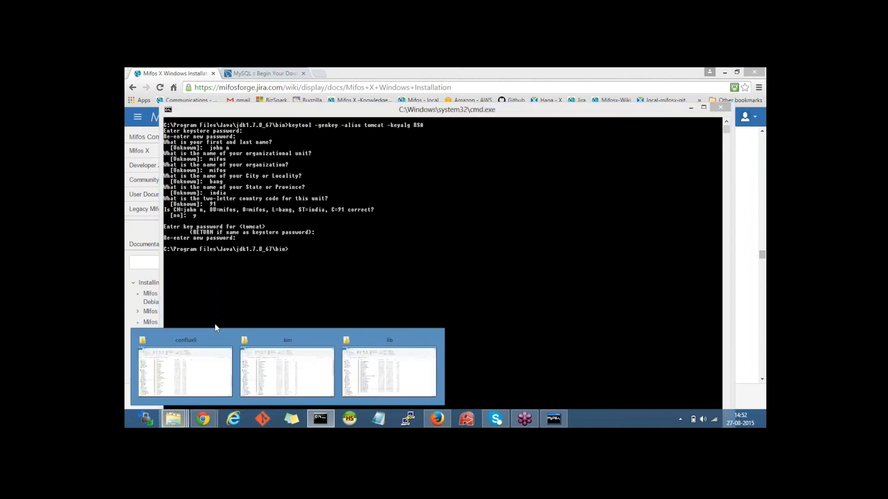
{"action": "mouse_move", "coordinate": [202, 368]}
{"action": "left_click", "coordinate": [201, 368]}
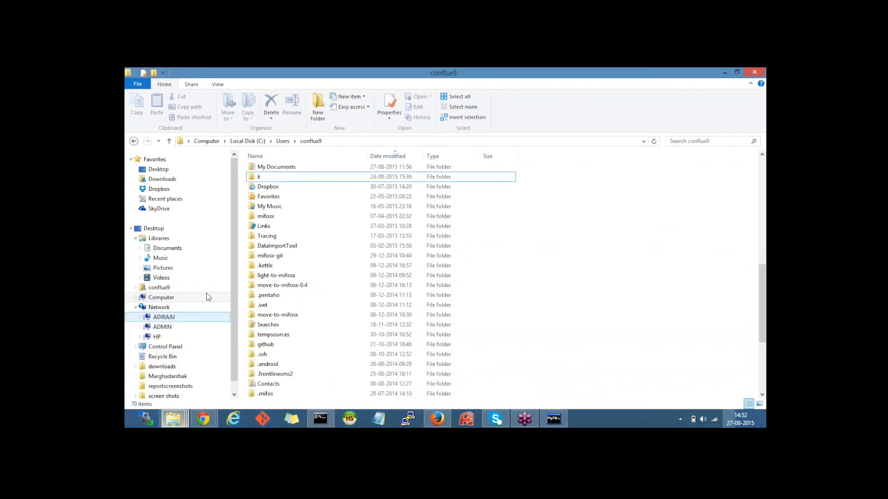
{"action": "scroll", "coordinate": [579, 220], "scroll_direction": "up", "scroll_amount": 7}
{"action": "right_click", "coordinate": [580, 222]}
{"action": "left_click", "coordinate": [606, 254]}
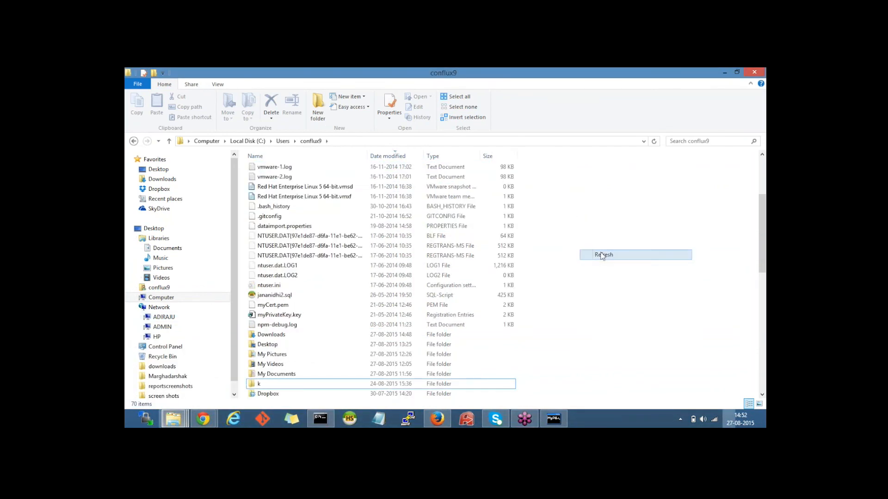
{"action": "left_click", "coordinate": [304, 172]}
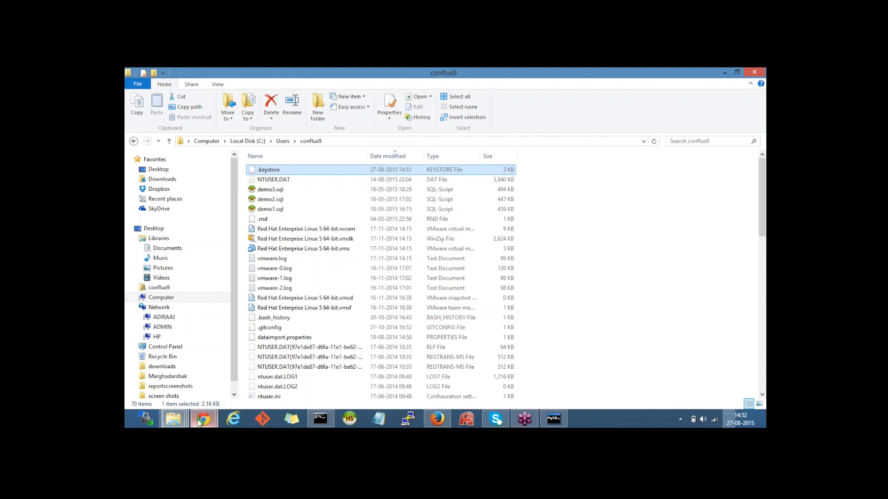
Step: Return to the Mifos wiki and scroll to step 3, Tomcat SSL setup
{"action": "mouse_move", "coordinate": [199, 422]}
{"action": "left_click", "coordinate": [296, 337]}
{"action": "left_click", "coordinate": [327, 295]}
{"action": "scroll", "coordinate": [328, 296], "scroll_direction": "down", "scroll_amount": 5}
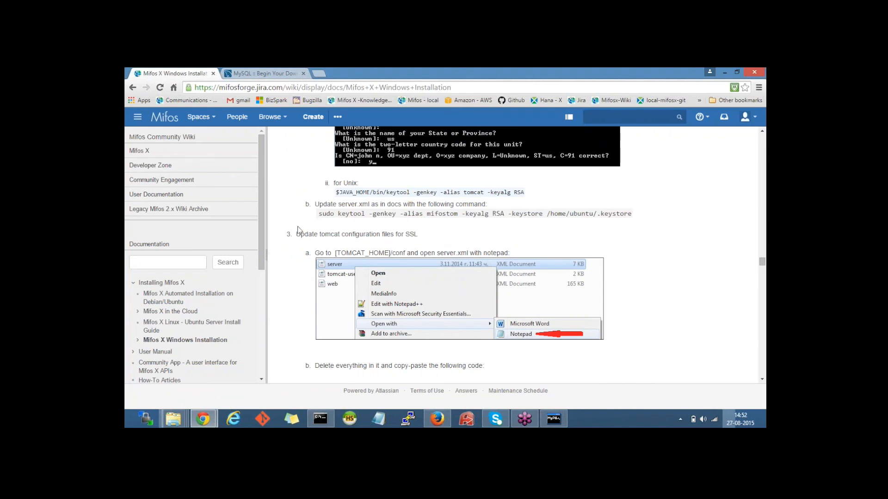
Step: Read the wiki's Tomcat SSL configuration step pointing to the conf folder
{"action": "left_click_drag", "start_coordinate": [301, 234], "coordinate": [419, 235]}
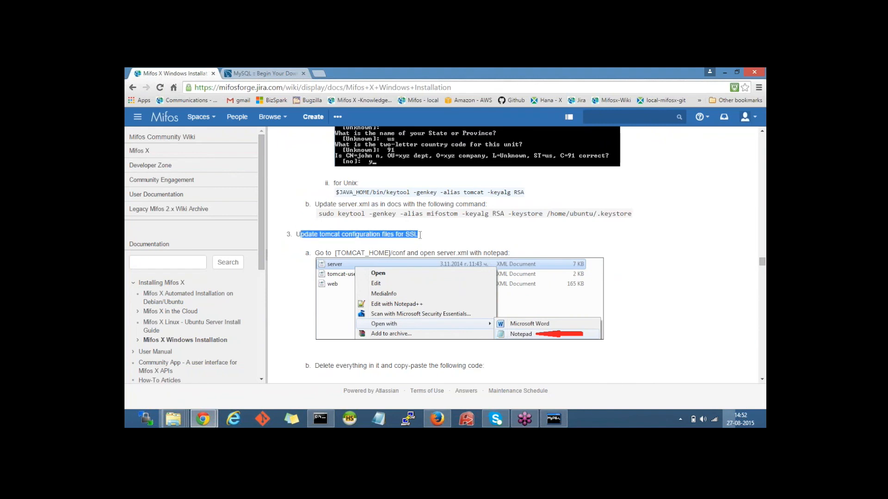
{"action": "scroll", "coordinate": [320, 262], "scroll_direction": "down", "scroll_amount": 2}
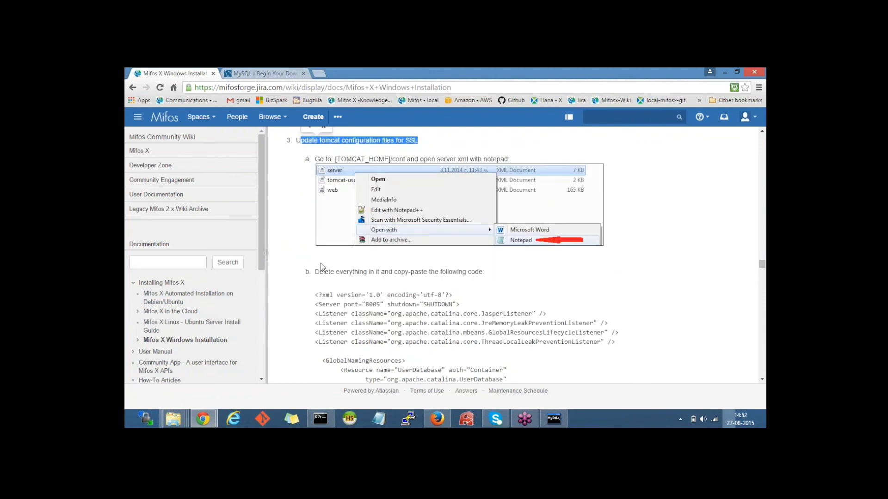
{"action": "left_click", "coordinate": [321, 262]}
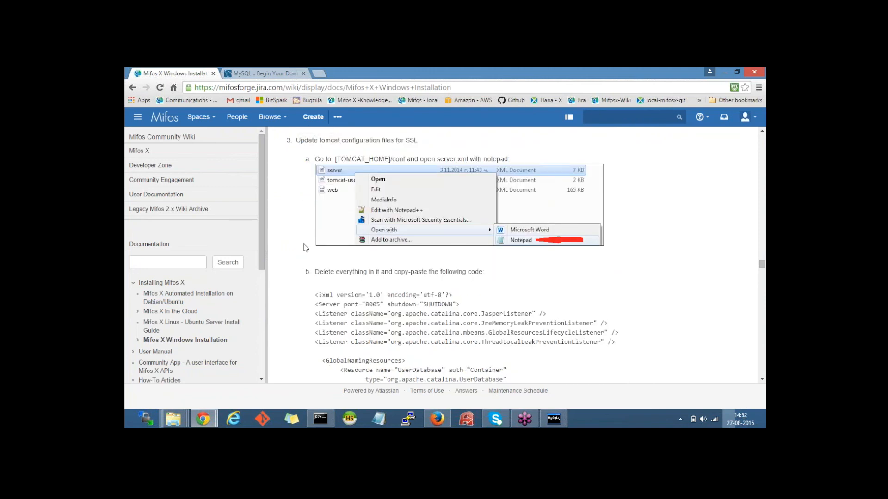
{"action": "left_click_drag", "start_coordinate": [392, 160], "coordinate": [468, 159]}
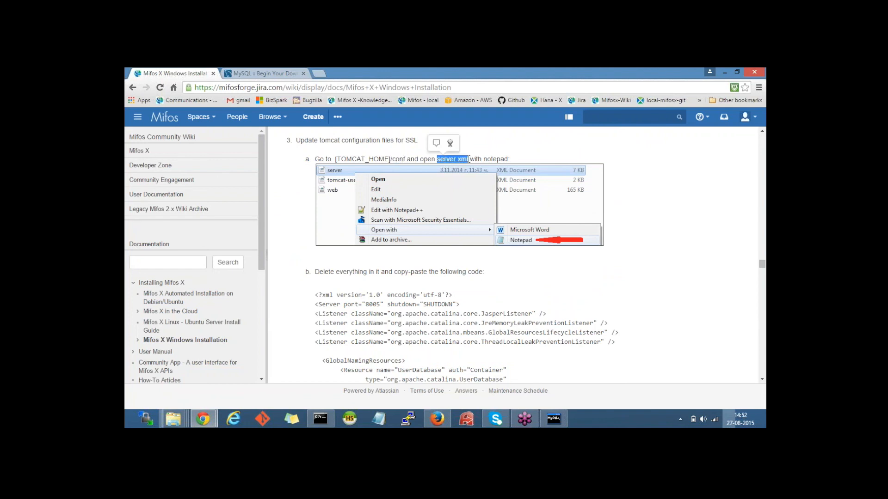
Step: Open server.xml from Tomcat's conf folder with Edit with Notepad++
{"action": "mouse_move", "coordinate": [181, 424]}
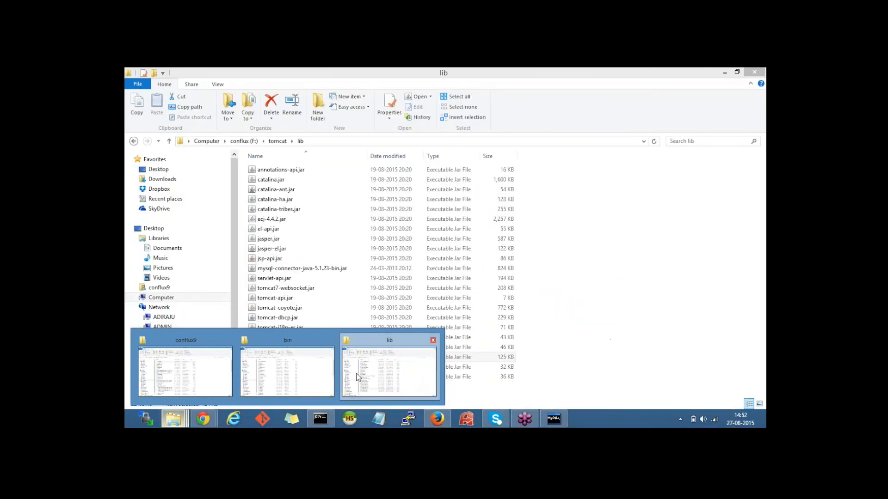
{"action": "left_click", "coordinate": [356, 373]}
{"action": "left_click", "coordinate": [277, 141]}
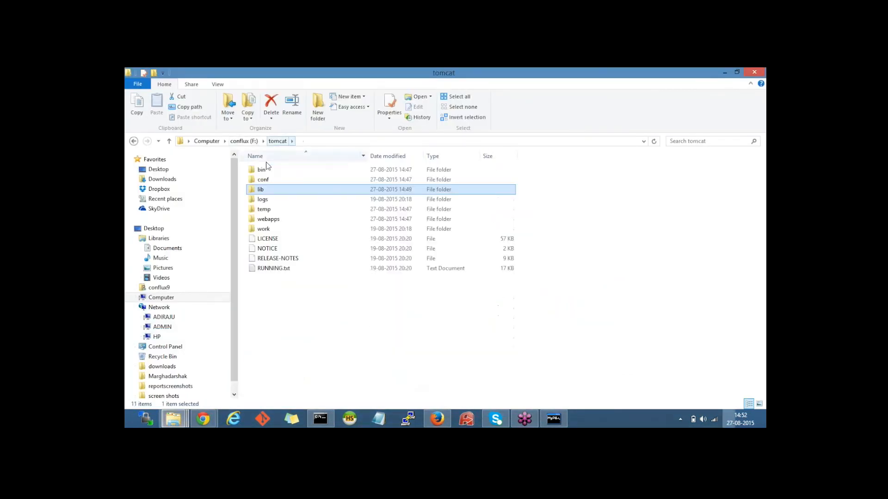
{"action": "double_click", "coordinate": [263, 180]}
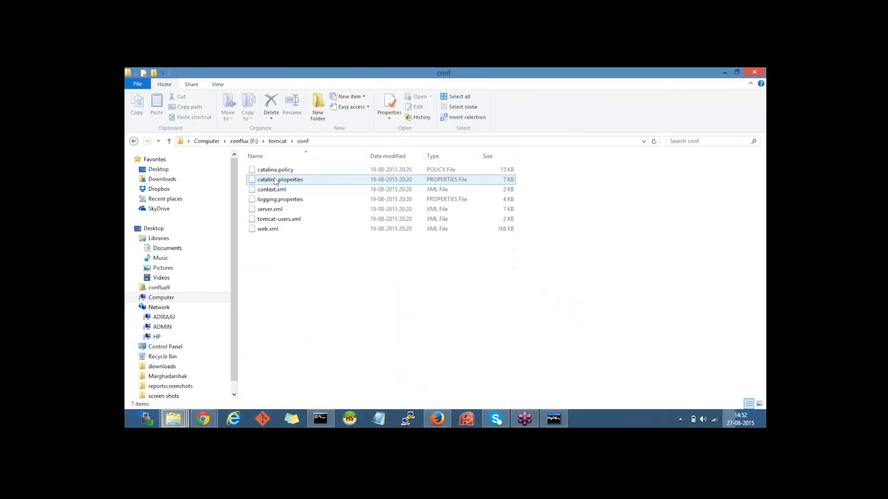
{"action": "left_click", "coordinate": [288, 213]}
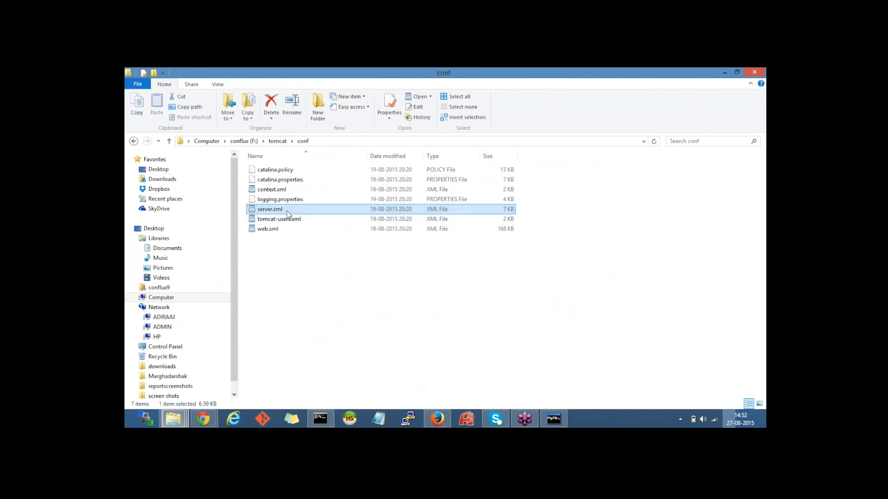
{"action": "right_click", "coordinate": [288, 213]}
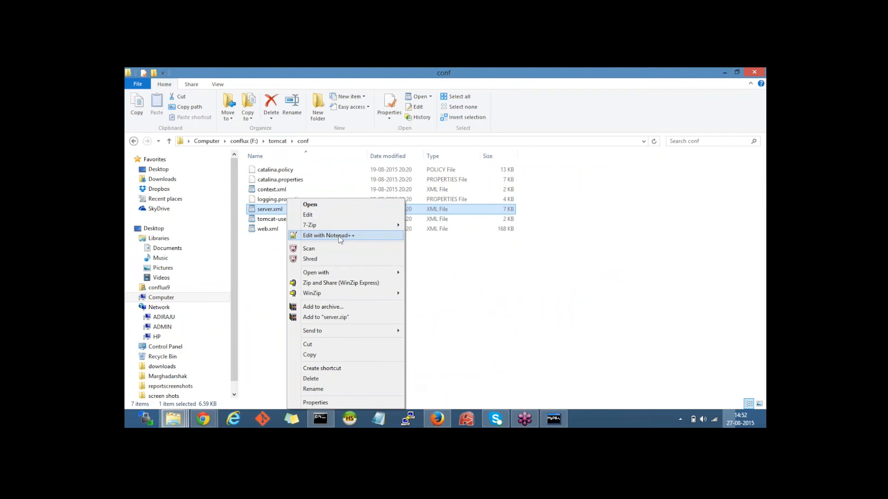
{"action": "left_click", "coordinate": [340, 237]}
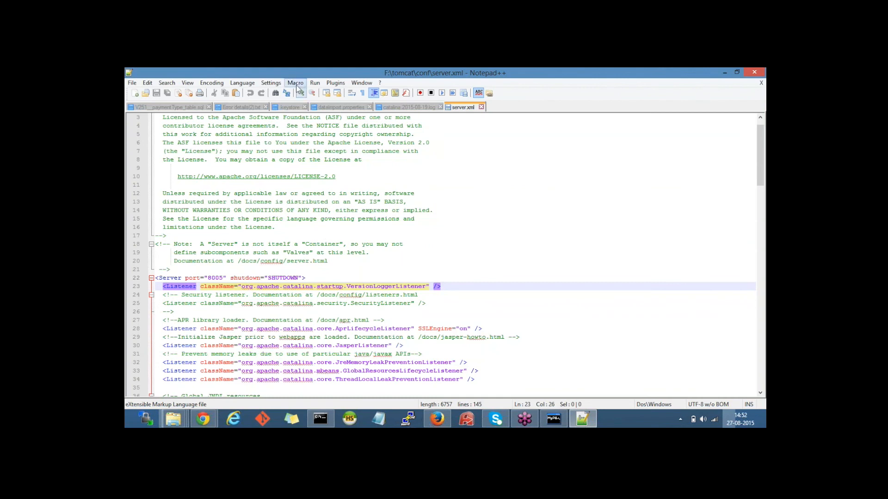
Step: Select and delete all existing contents of server.xml in Notepad++
{"action": "scroll", "coordinate": [231, 139], "scroll_direction": "up", "scroll_amount": 1}
{"action": "left_click", "coordinate": [159, 119]}
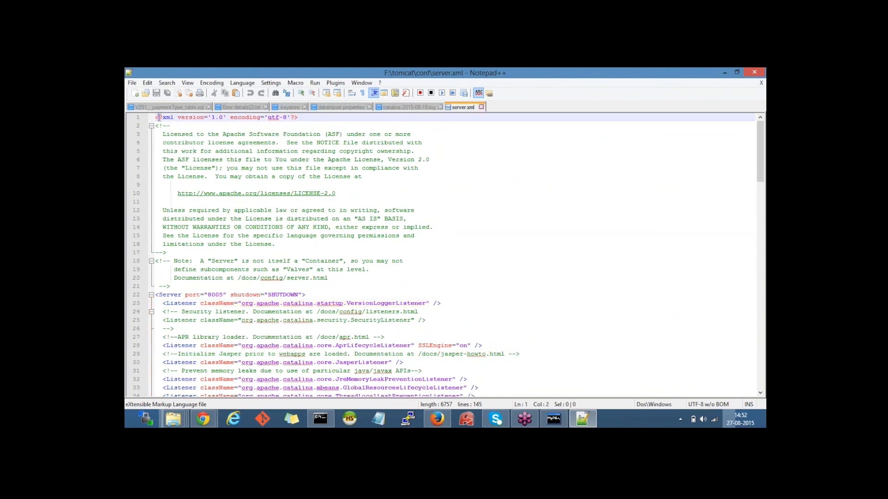
{"action": "key", "text": "ctrl+a"}
{"action": "key", "text": "Delete"}
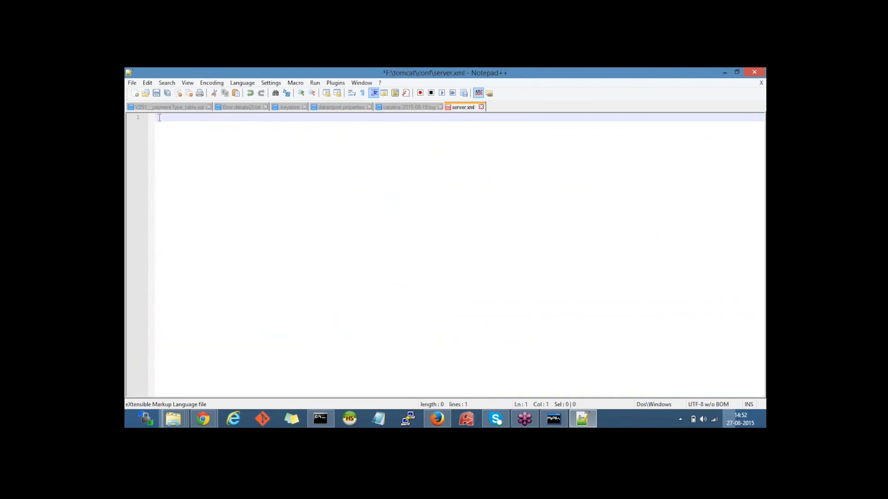
Step: Paste the wiki's server.xml code block into the empty file, then read the keystore note
{"action": "mouse_move", "coordinate": [202, 419]}
{"action": "left_click", "coordinate": [186, 367]}
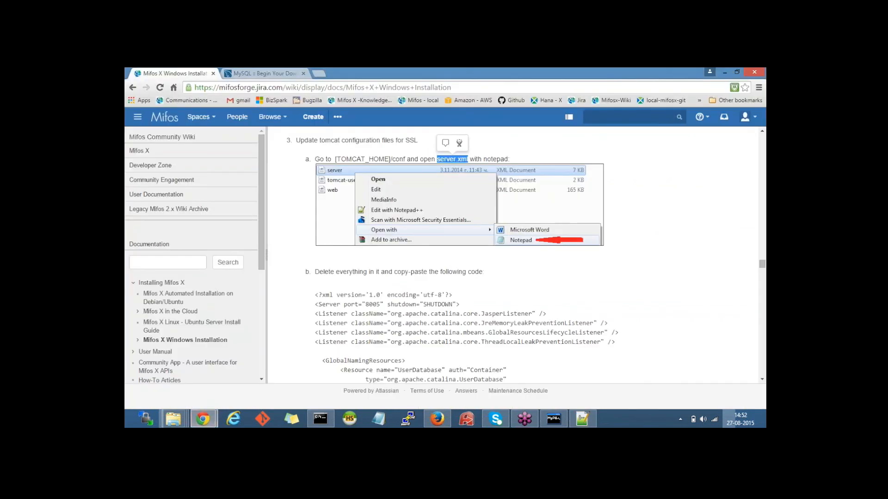
{"action": "scroll", "coordinate": [457, 255], "scroll_direction": "down", "scroll_amount": 1}
{"action": "left_click_drag", "start_coordinate": [316, 248], "coordinate": [470, 340]}
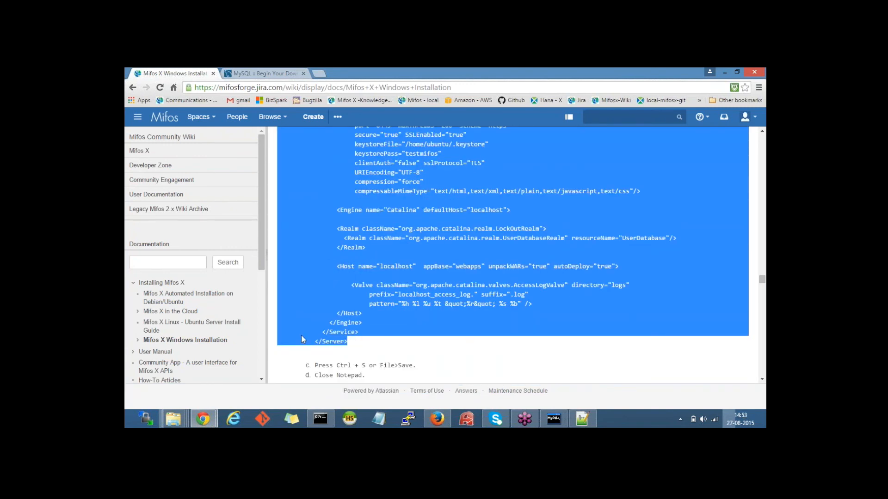
{"action": "left_click", "coordinate": [582, 419]}
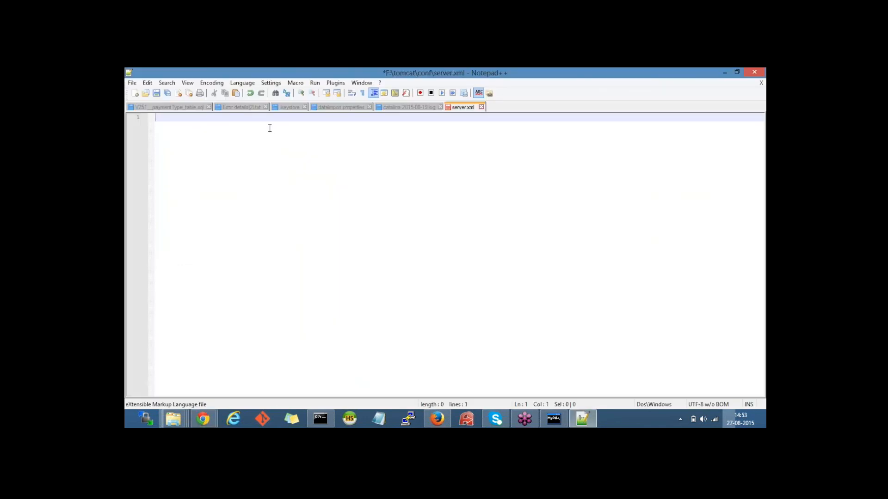
{"action": "key", "text": "ctrl+v"}
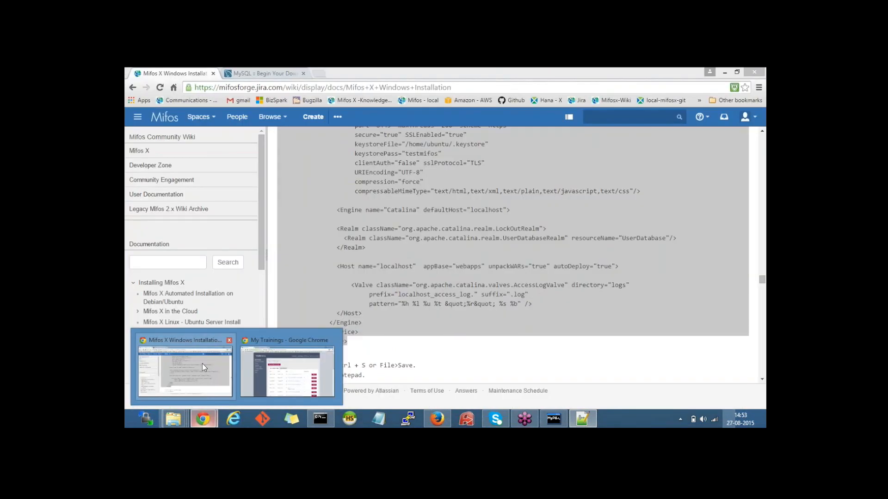
{"action": "left_click", "coordinate": [202, 364]}
{"action": "left_click", "coordinate": [407, 287]}
{"action": "scroll", "coordinate": [407, 286], "scroll_direction": "down", "scroll_amount": 3}
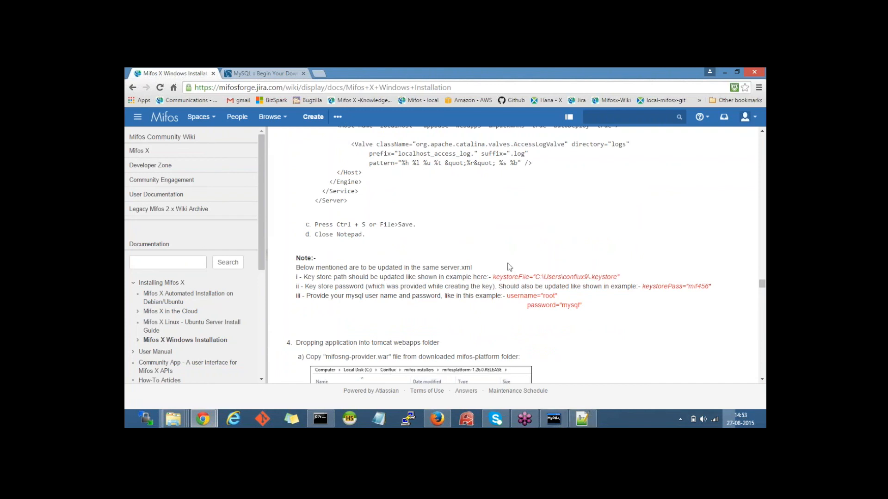
Step: Replace /home/ubuntu in keystoreFile with the Windows home folder path from Explorer
{"action": "left_click", "coordinate": [582, 419]}
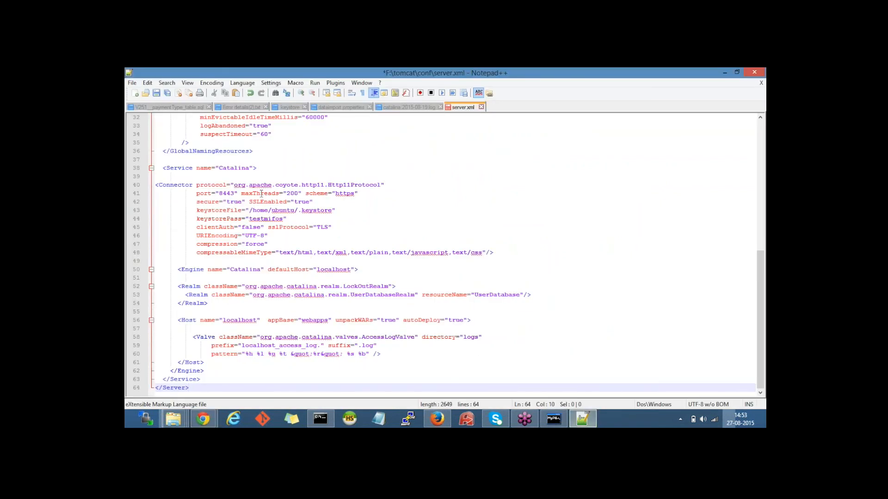
{"action": "left_click_drag", "start_coordinate": [250, 210], "coordinate": [296, 211]}
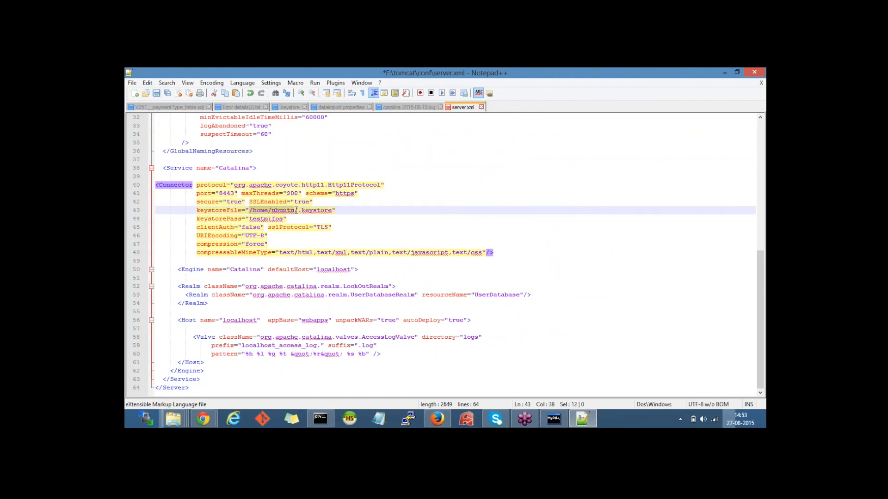
{"action": "mouse_move", "coordinate": [184, 423]}
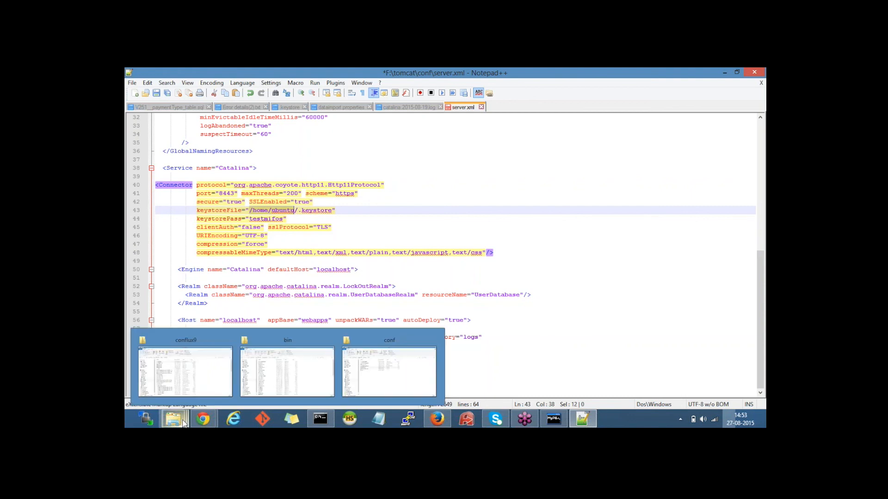
{"action": "left_click", "coordinate": [201, 394]}
{"action": "left_click", "coordinate": [352, 142]}
{"action": "key", "text": "ctrl+c"}
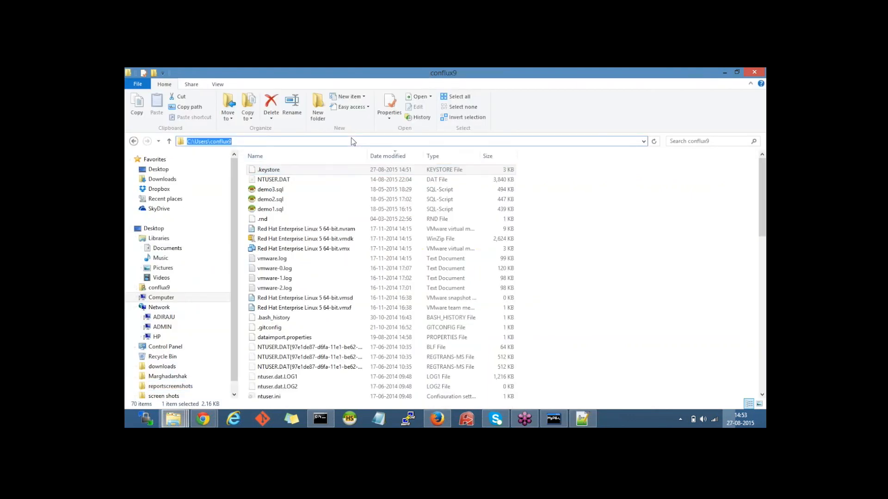
{"action": "left_click", "coordinate": [174, 419]}
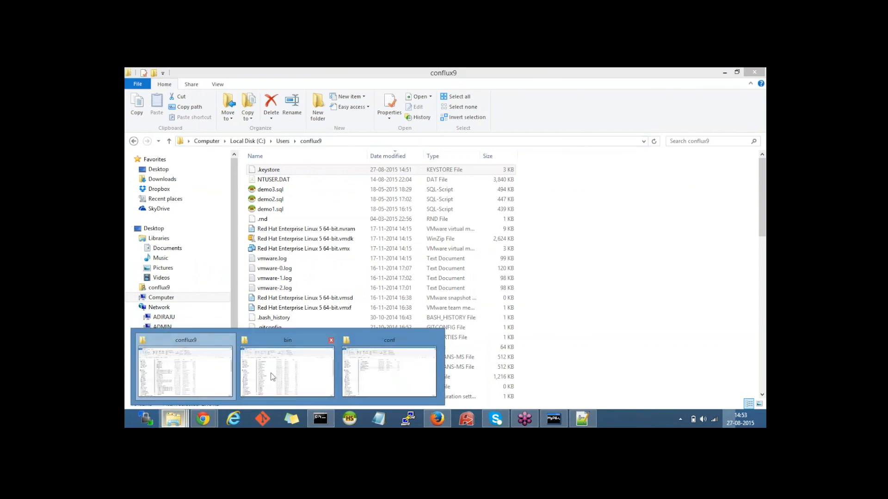
{"action": "left_click", "coordinate": [582, 419]}
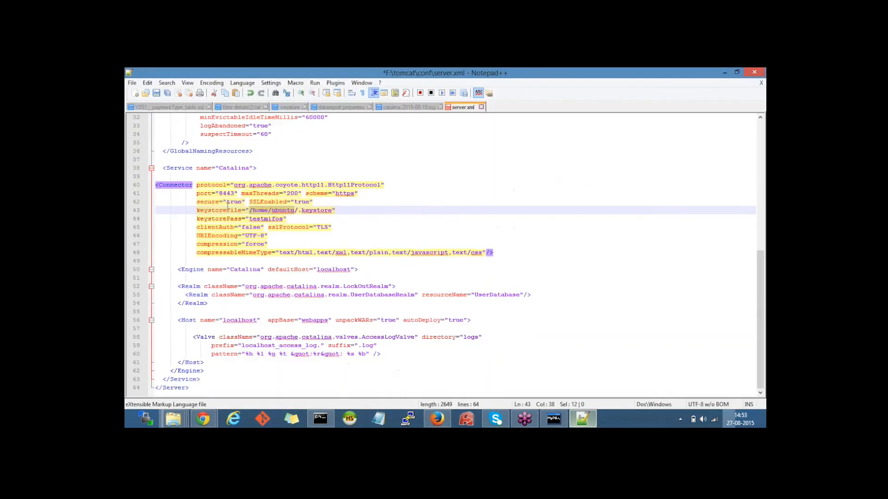
{"action": "key", "text": "ctrl+v"}
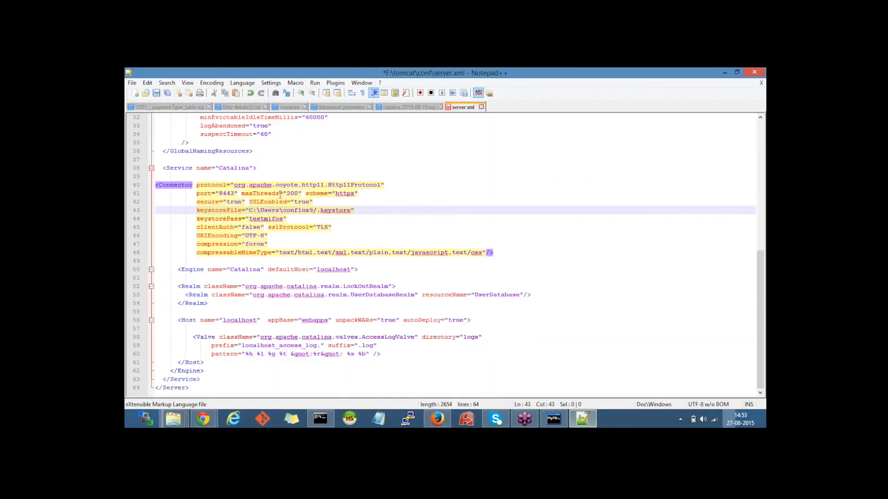
Step: Change the path's backslashes to forward slashes in keystoreFile
{"action": "left_click", "coordinate": [282, 211]}
{"action": "key", "text": "BackSpace"}
{"action": "type", "text": "/"}
{"action": "key", "text": "BackSpace"}
{"action": "type", "text": "/"}
{"action": "mouse_move", "coordinate": [203, 419]}
{"action": "left_click", "coordinate": [212, 372]}
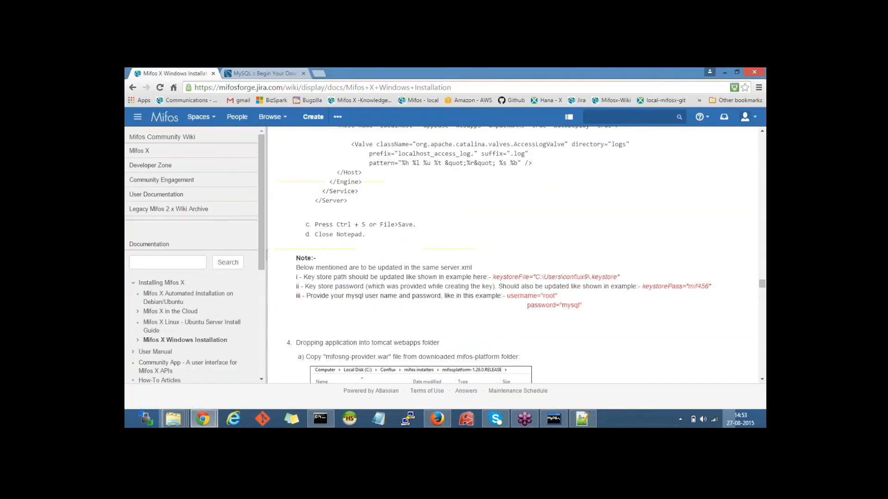
Step: Replace the sample keystorePass value on line 44 with your own keystore password
{"action": "scroll", "coordinate": [320, 193], "scroll_direction": "down", "scroll_amount": 3}
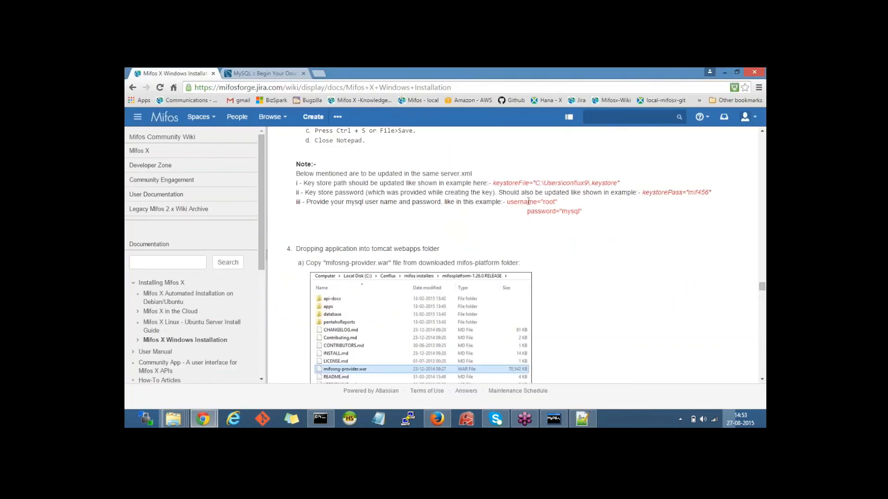
{"action": "left_click_drag", "start_coordinate": [646, 193], "coordinate": [682, 192]}
{"action": "left_click", "coordinate": [582, 419]}
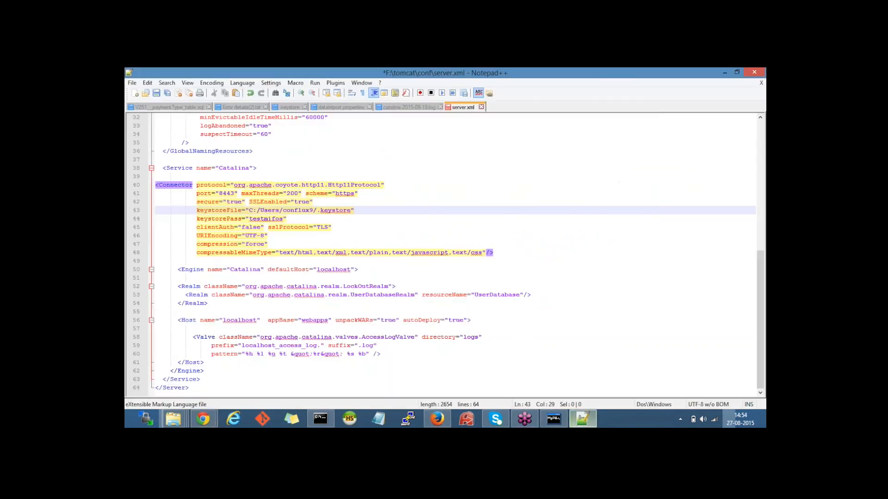
{"action": "left_click_drag", "start_coordinate": [249, 219], "coordinate": [285, 219]}
{"action": "type", "text": "xyz123"}
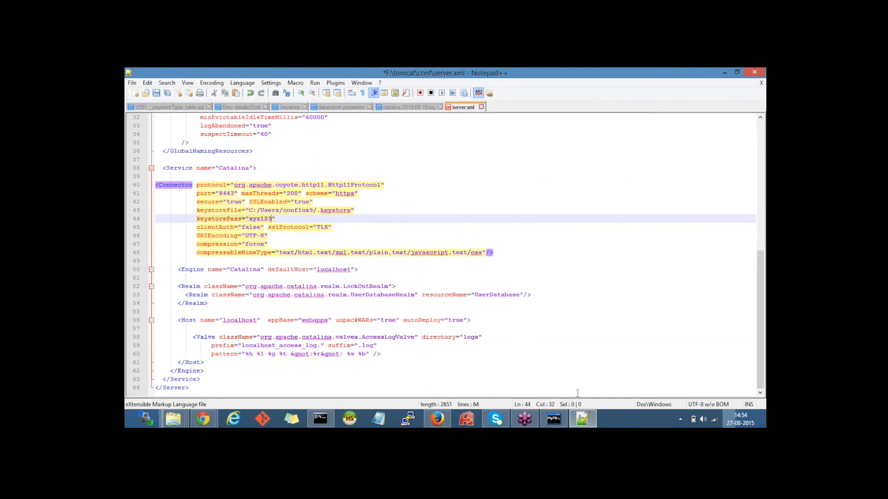
{"action": "left_click", "coordinate": [583, 419]}
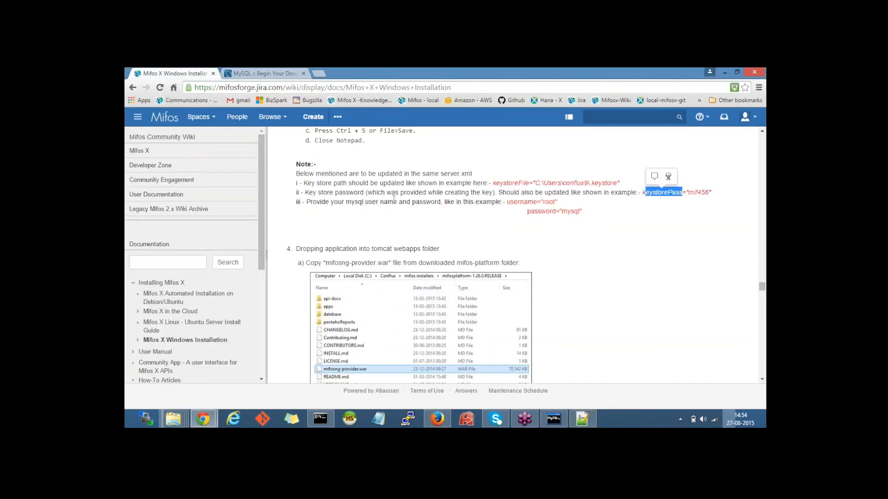
{"action": "left_click_drag", "start_coordinate": [309, 203], "coordinate": [493, 203]}
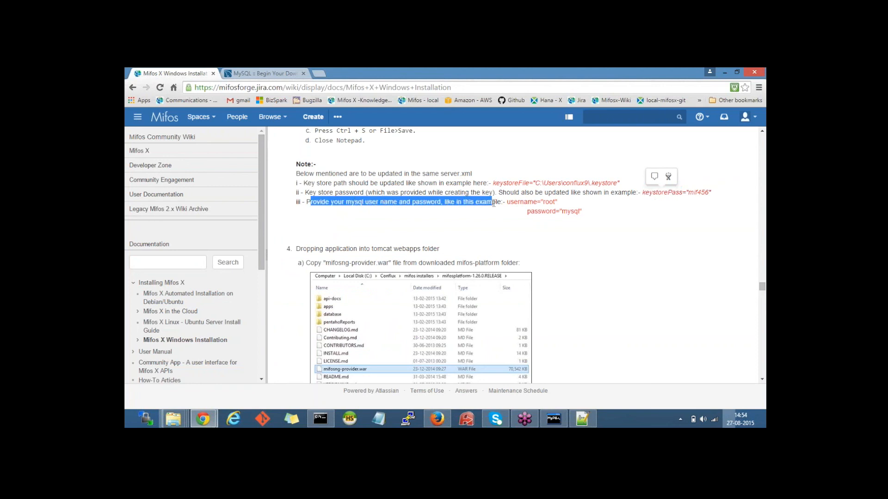
{"action": "left_click", "coordinate": [531, 200]}
Step: Search server.xml for mysql to locate the DataSource settings
{"action": "left_click", "coordinate": [582, 419]}
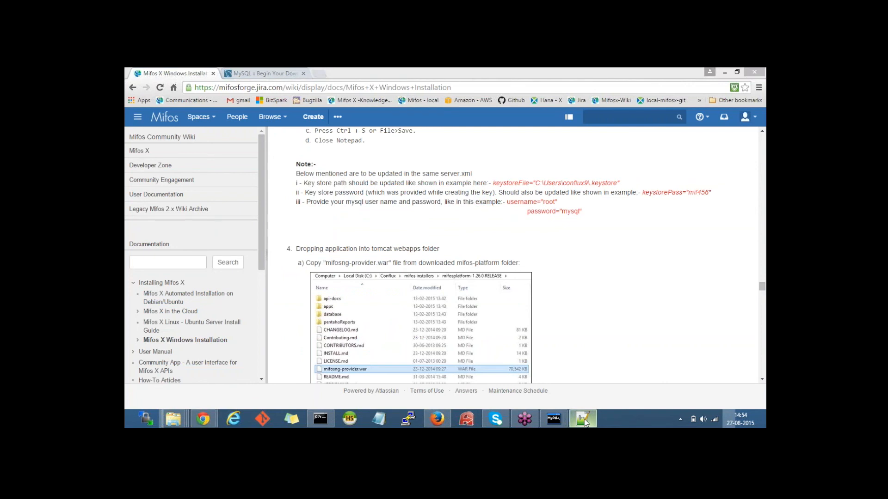
{"action": "key", "text": "ctrl+f"}
{"action": "type", "text": "mysql"}
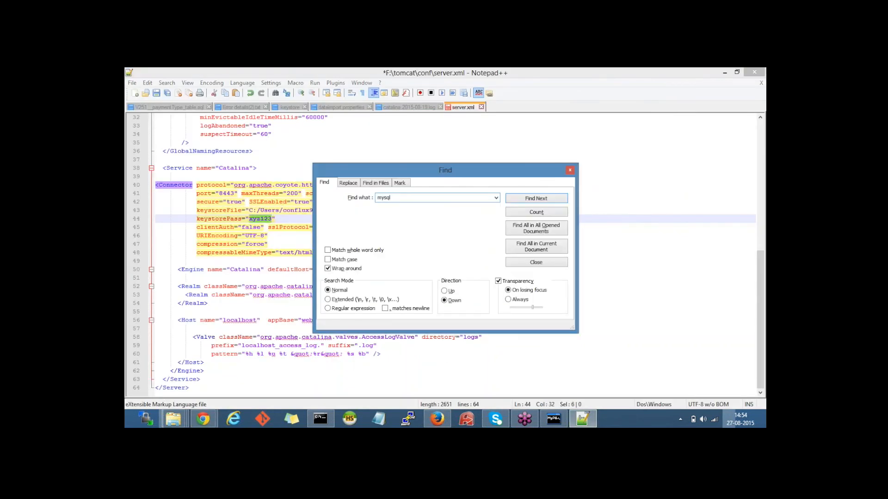
{"action": "key", "text": "Return"}
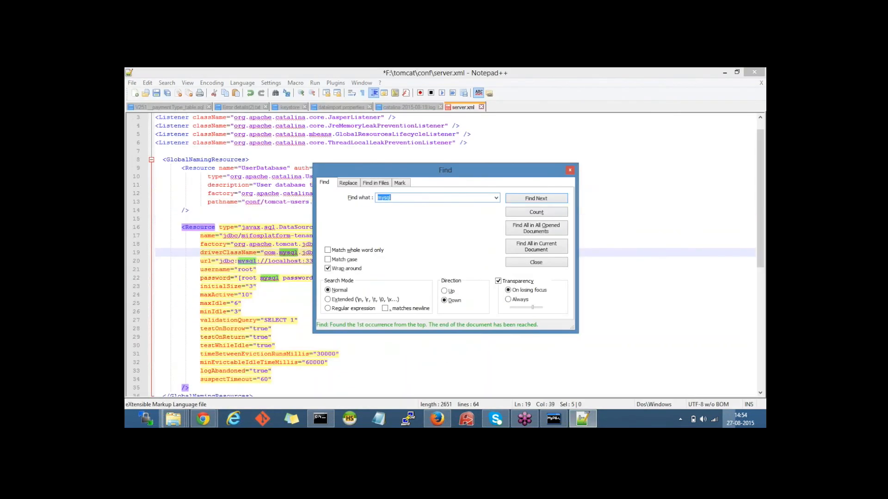
{"action": "left_click", "coordinate": [570, 170]}
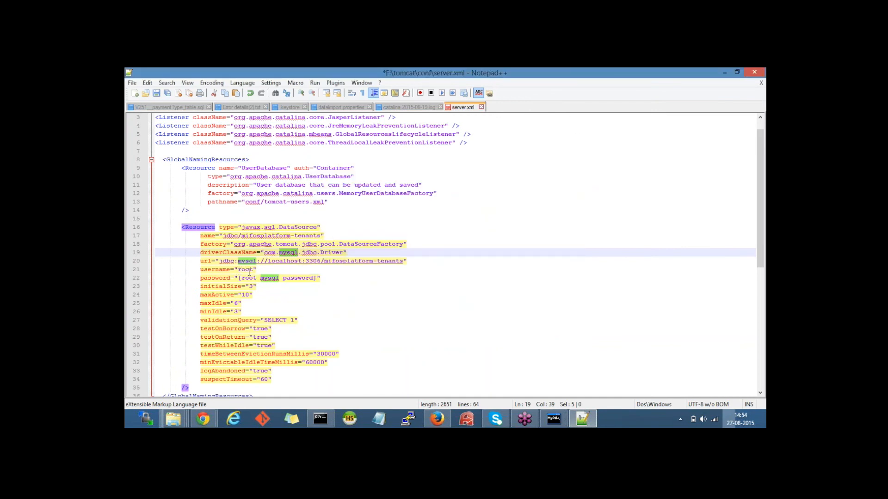
Step: Replace the [root mysql password] placeholder on line 22 with the MySQL password and save
{"action": "left_click_drag", "start_coordinate": [239, 278], "coordinate": [317, 280]}
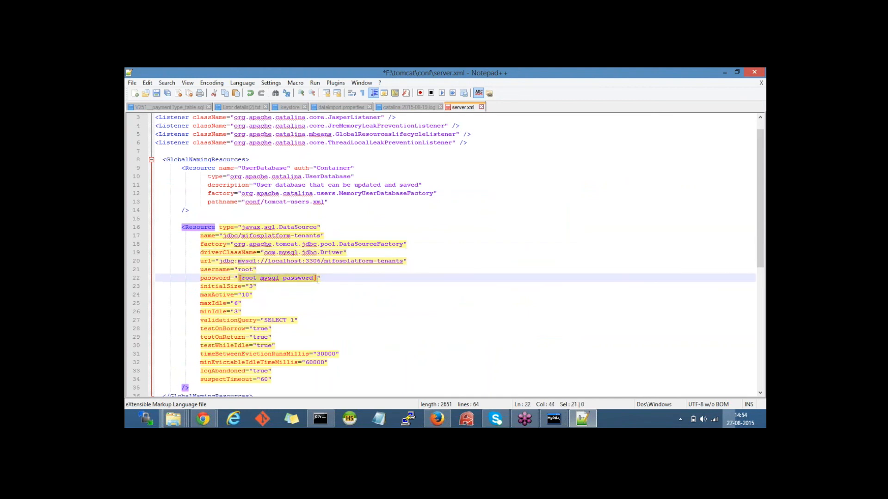
{"action": "type", "text": "mysq"}
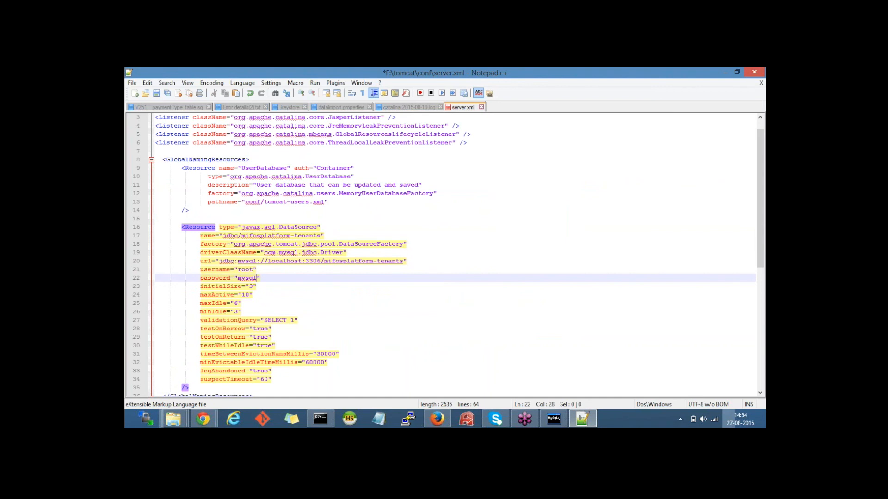
{"action": "left_click", "coordinate": [156, 93]}
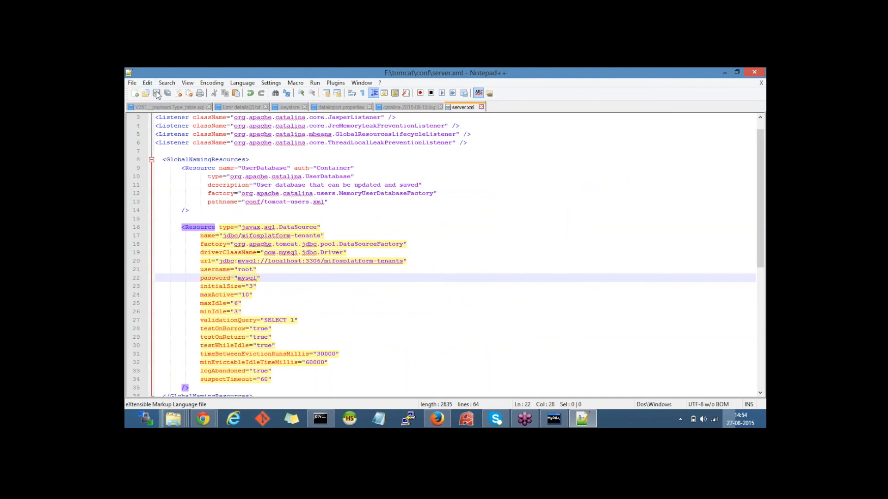
{"action": "right_click", "coordinate": [588, 425]}
Step: Close Notepad++ and read wiki step 4 about placing mifosng-provider.war in Tomcat webapps
{"action": "left_click", "coordinate": [587, 396]}
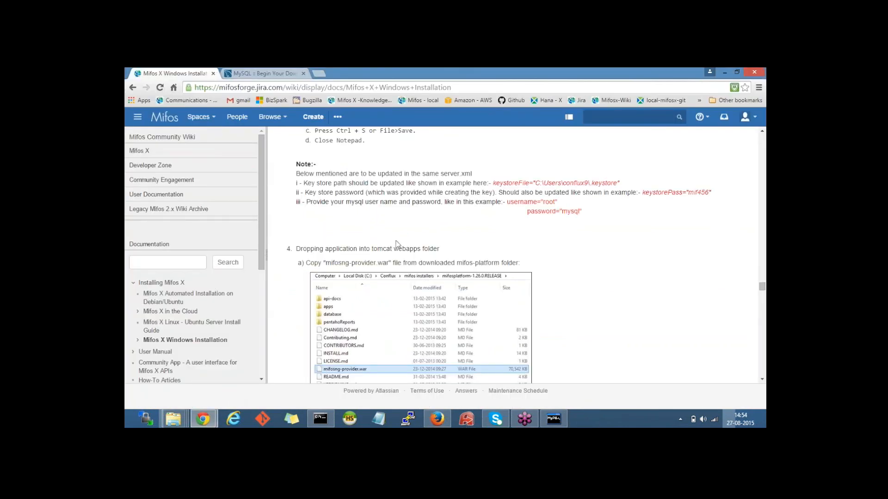
{"action": "scroll", "coordinate": [396, 244], "scroll_direction": "down", "scroll_amount": 2}
{"action": "left_click_drag", "start_coordinate": [298, 155], "coordinate": [445, 160]}
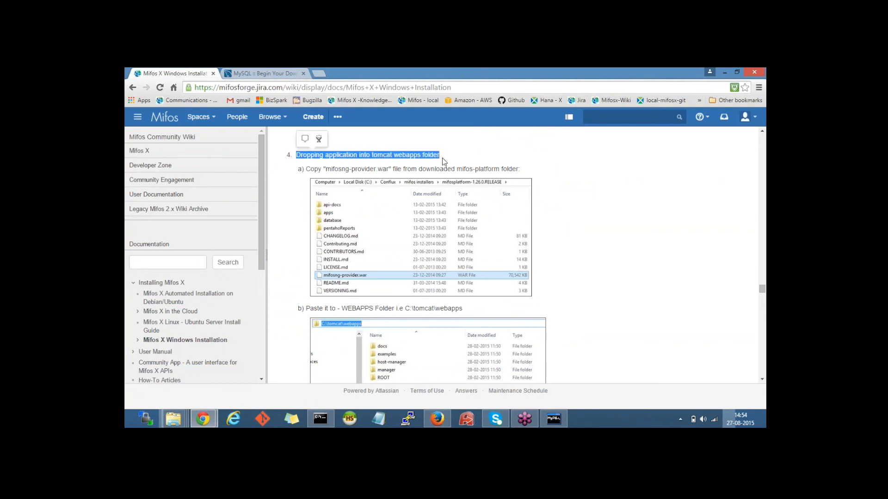
{"action": "left_click", "coordinate": [312, 172]}
{"action": "left_click_drag", "start_coordinate": [325, 169], "coordinate": [388, 170]}
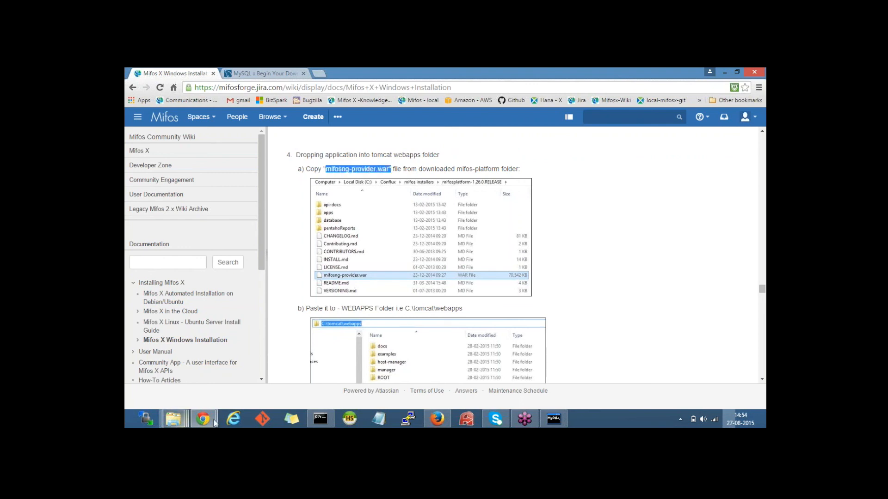
{"action": "left_click", "coordinate": [173, 419]}
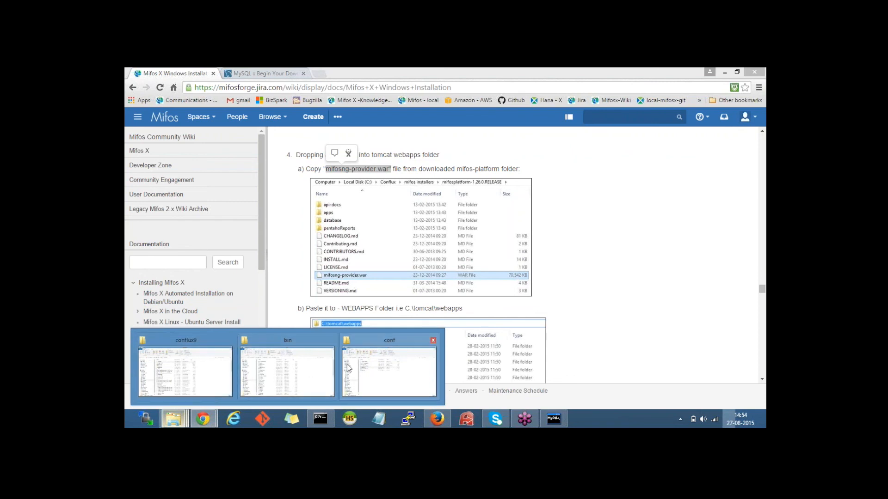
Step: Locate mifosng-provider.war in F:\MifosX - Installations - softwares\mifosplatform-15.03.1.RELEASE
{"action": "mouse_move", "coordinate": [226, 360]}
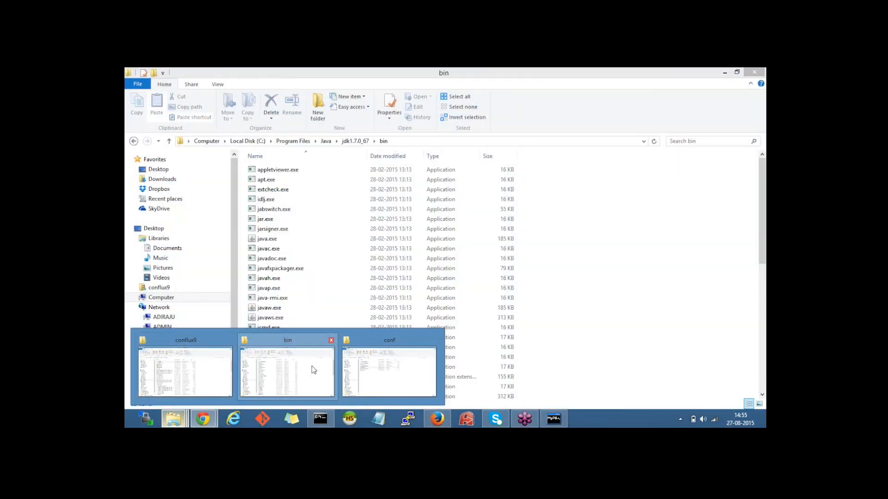
{"action": "left_click", "coordinate": [311, 367]}
{"action": "left_click", "coordinate": [173, 418]}
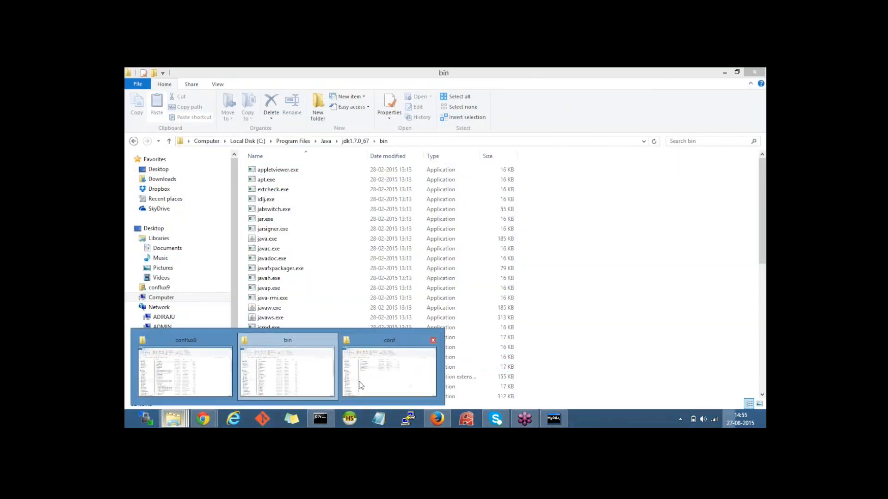
{"action": "left_click", "coordinate": [388, 365]}
{"action": "left_click", "coordinate": [276, 142]}
{"action": "left_click", "coordinate": [245, 142]}
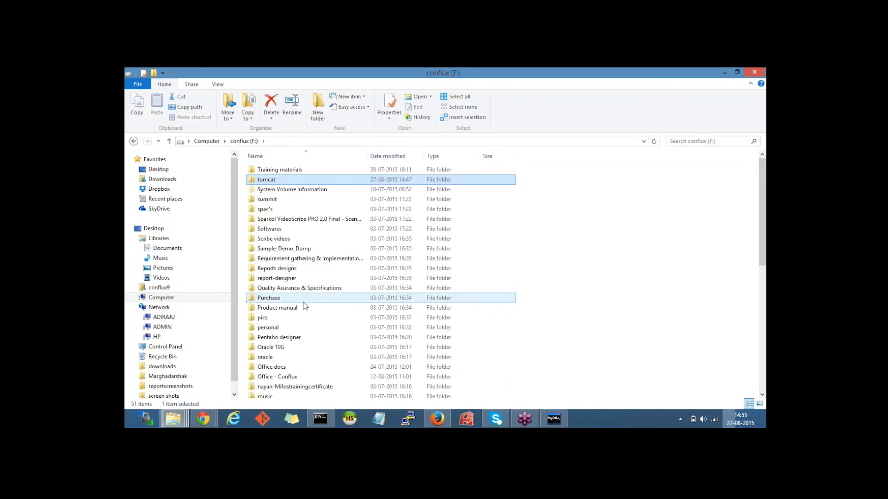
{"action": "left_click", "coordinate": [296, 240]}
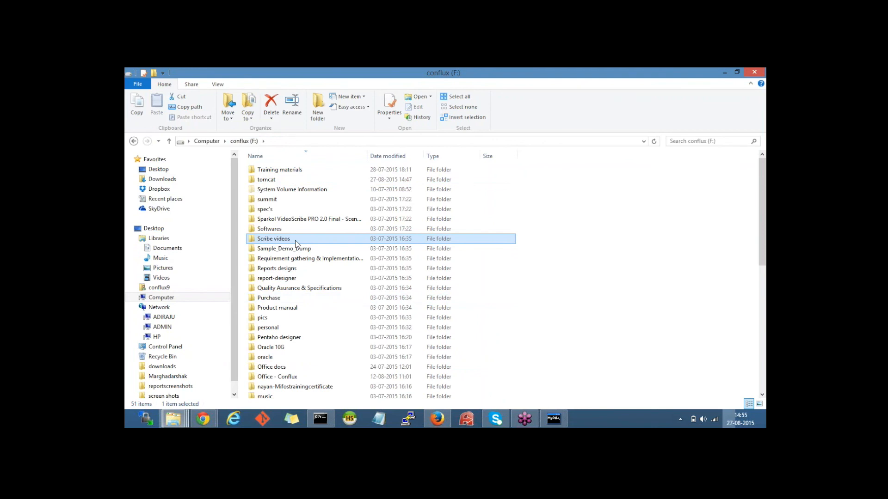
{"action": "key", "text": "m"}
{"action": "key", "text": "m"}
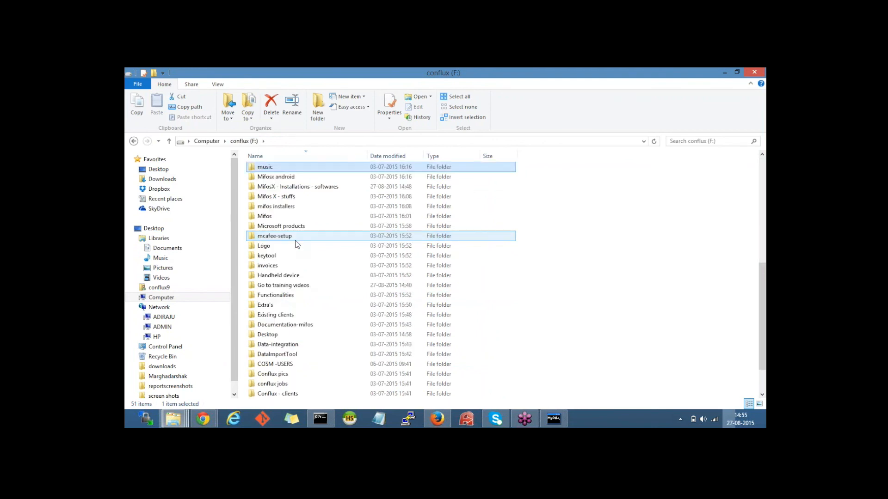
{"action": "double_click", "coordinate": [279, 190]}
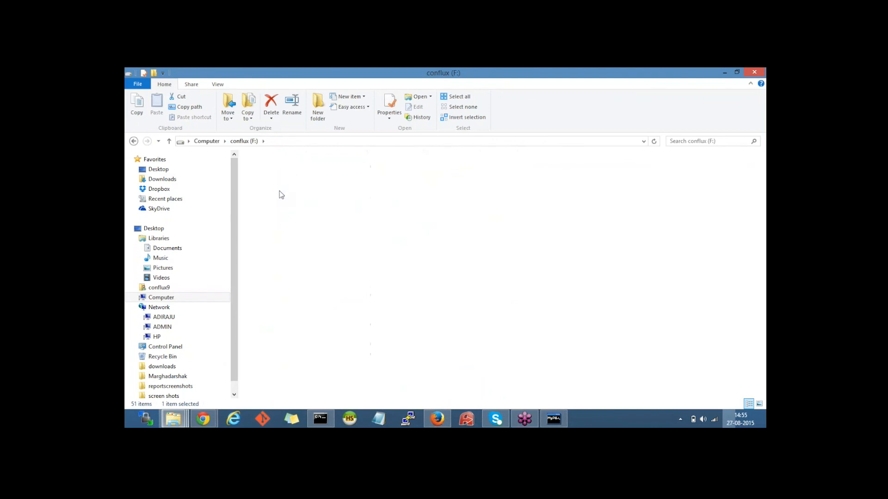
{"action": "left_click", "coordinate": [274, 229]}
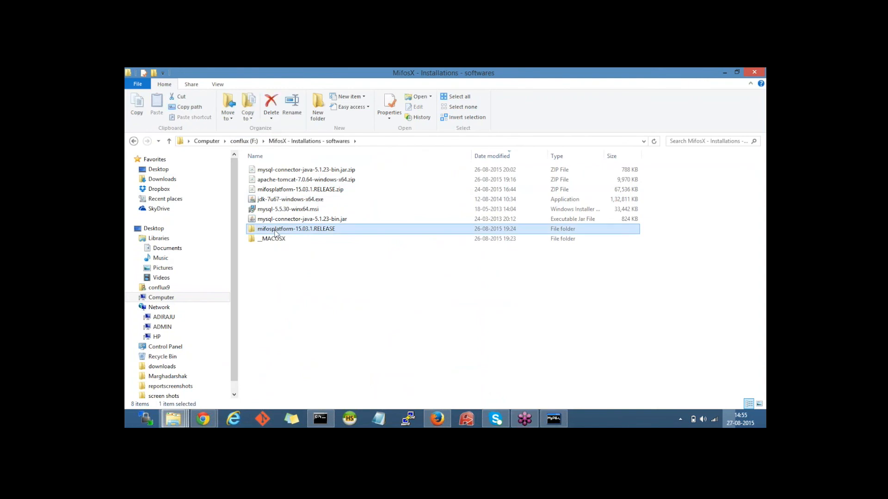
{"action": "double_click", "coordinate": [274, 230]}
{"action": "left_click", "coordinate": [277, 200]}
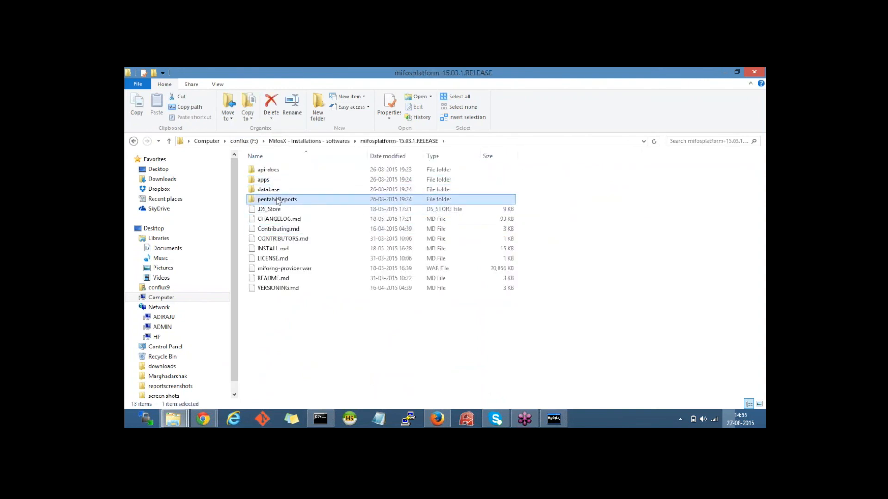
{"action": "left_click", "coordinate": [275, 269]}
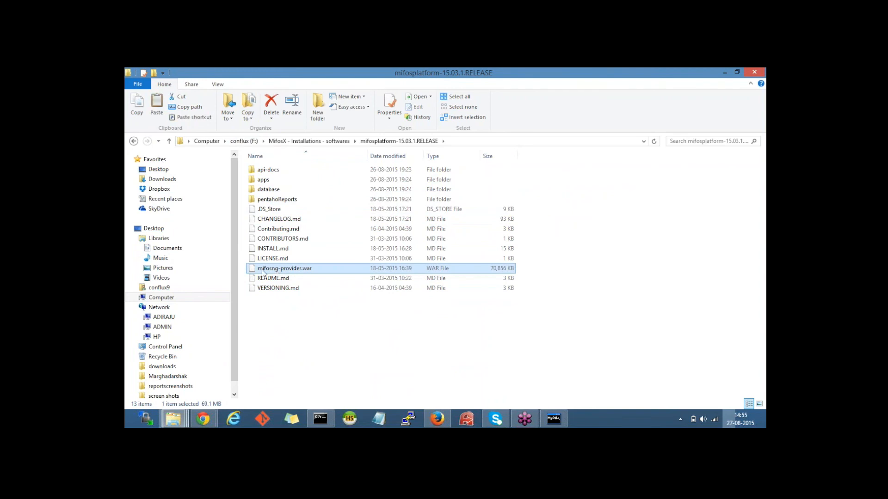
Step: Paste mifosng-provider.war into F:\tomcat\webapps
{"action": "left_click", "coordinate": [173, 419]}
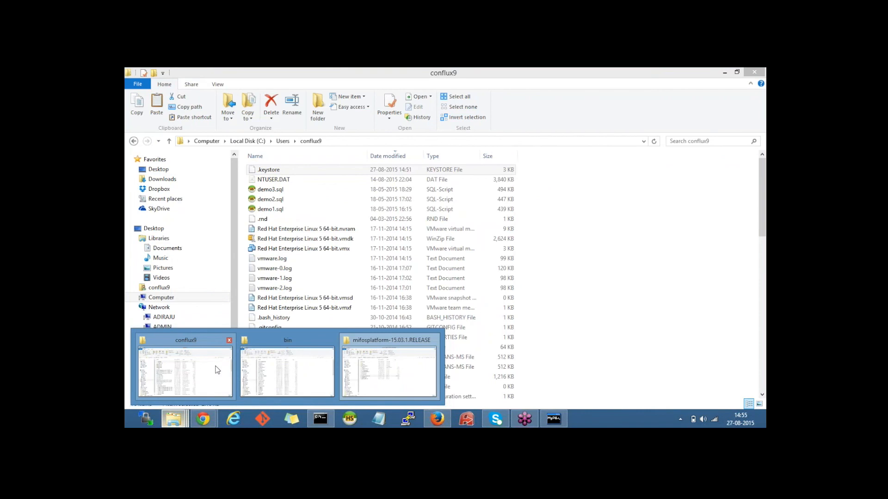
{"action": "left_click", "coordinate": [217, 370]}
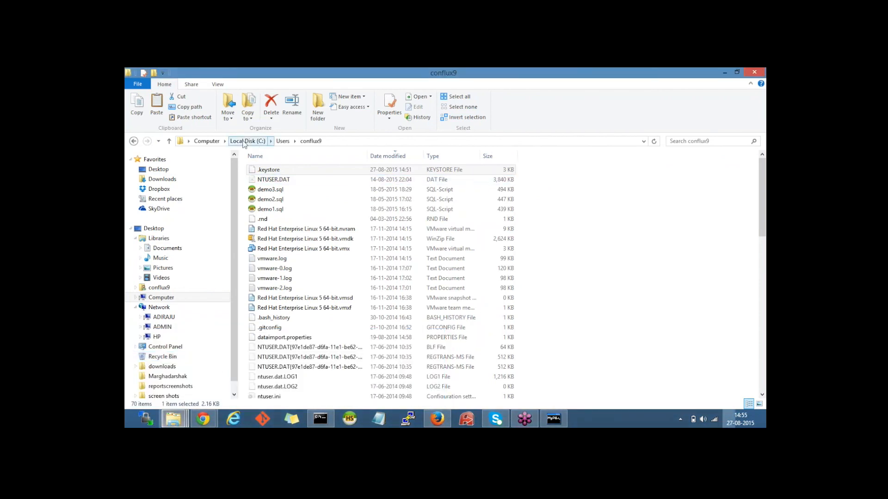
{"action": "left_click", "coordinate": [245, 141]}
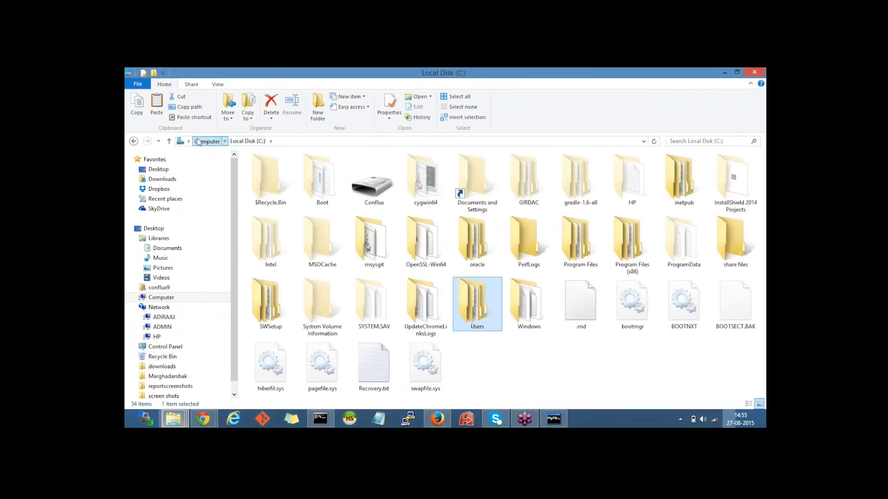
{"action": "left_click", "coordinate": [207, 141]}
{"action": "double_click", "coordinate": [343, 190]}
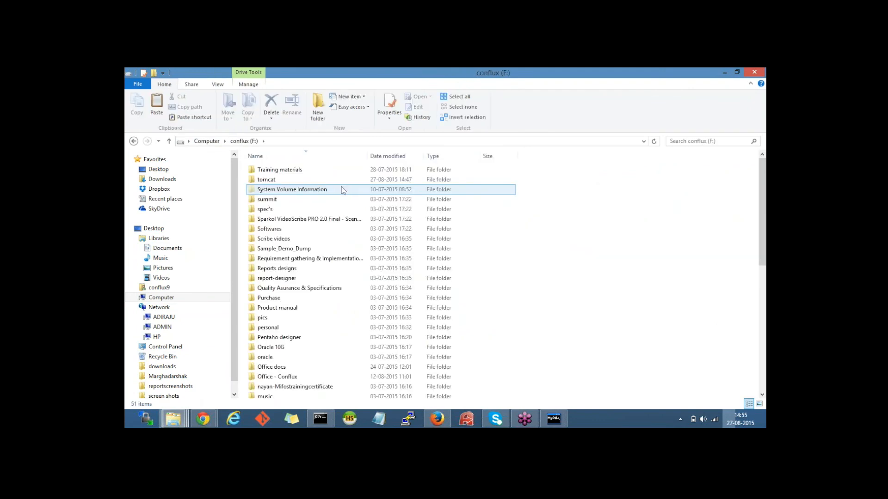
{"action": "double_click", "coordinate": [293, 180]}
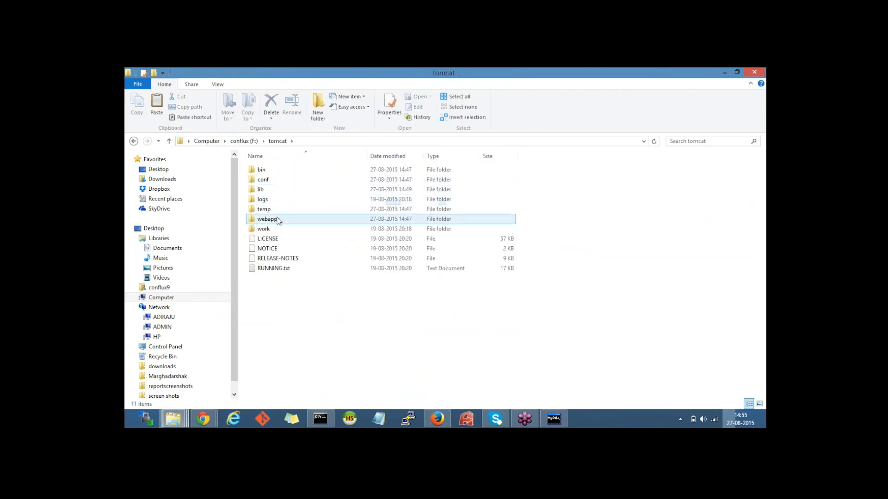
{"action": "double_click", "coordinate": [280, 219]}
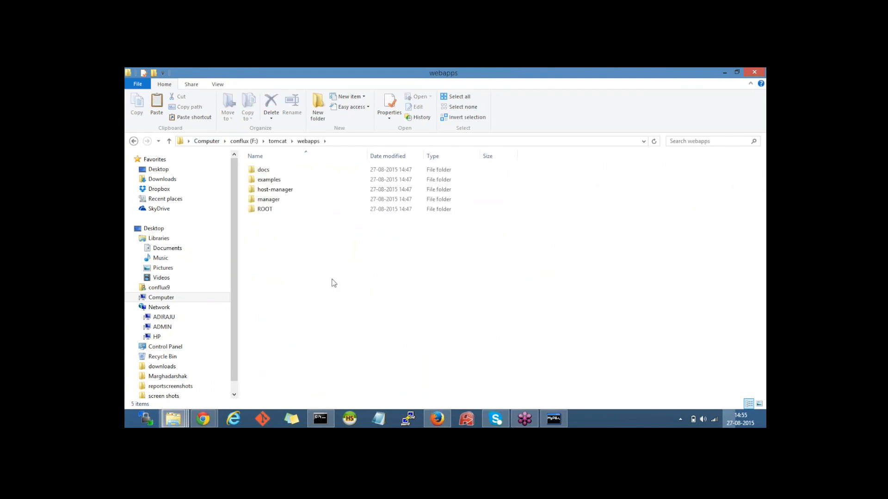
{"action": "key", "text": "ctrl+v"}
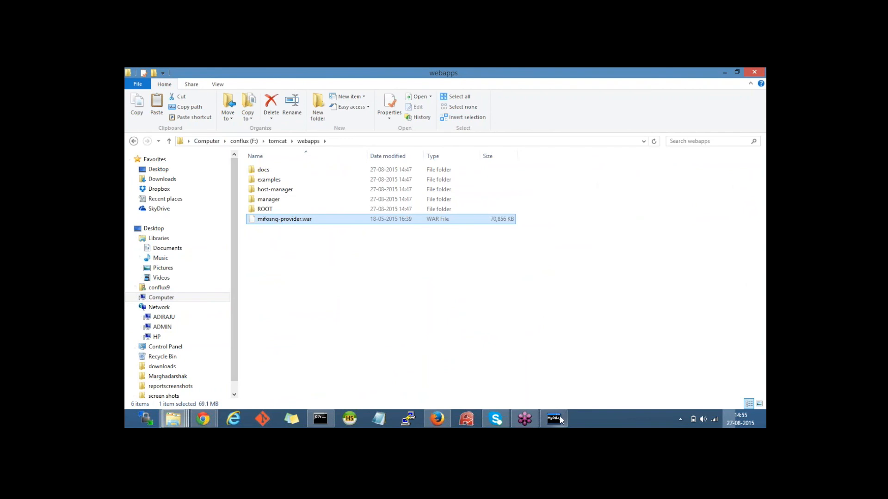
{"action": "mouse_move", "coordinate": [559, 420]}
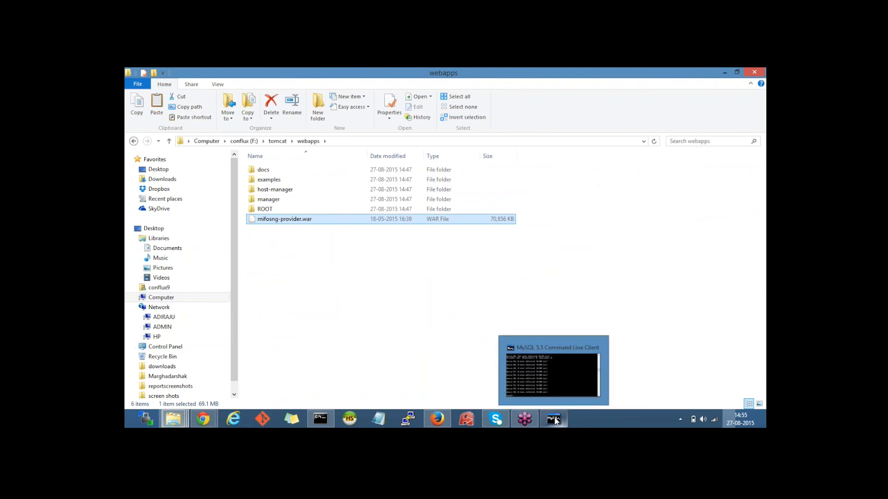
Step: Scroll the Mifos X Windows Installation page to step c) and highlight 'community app'
{"action": "left_click", "coordinate": [202, 415]}
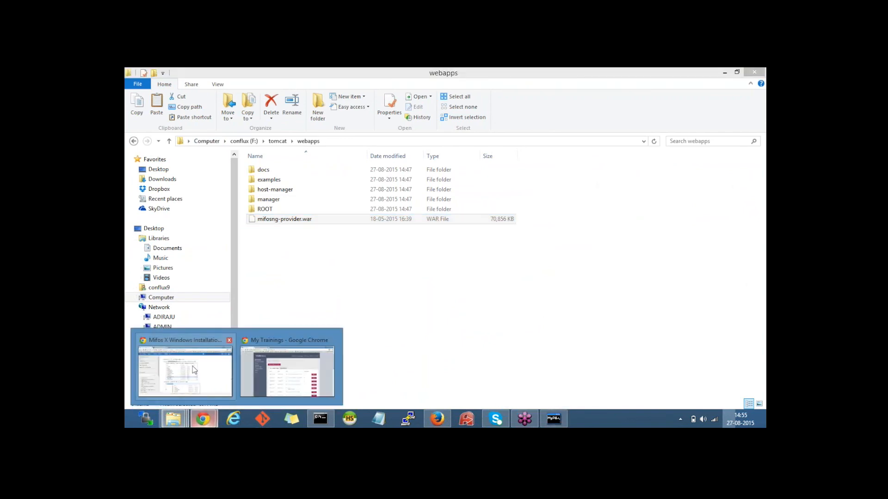
{"action": "left_click", "coordinate": [213, 354]}
{"action": "scroll", "coordinate": [344, 289], "scroll_direction": "down", "scroll_amount": 1}
{"action": "scroll", "coordinate": [343, 289], "scroll_direction": "down", "scroll_amount": 1}
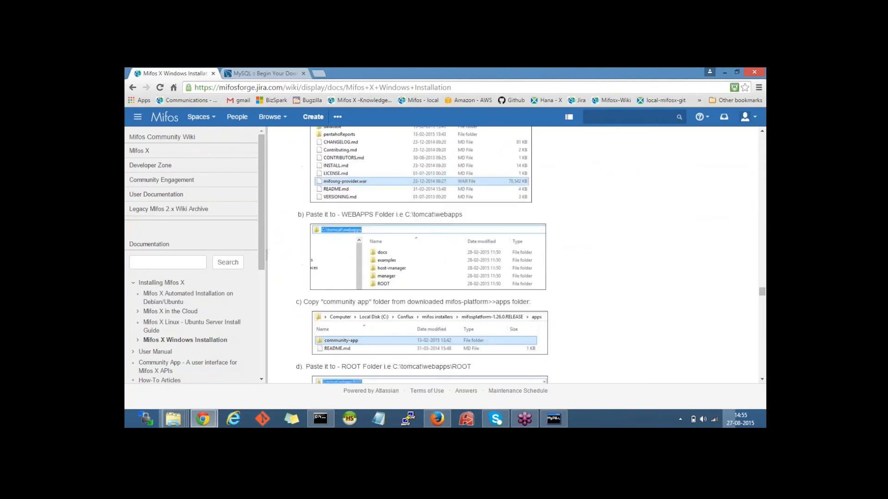
{"action": "scroll", "coordinate": [407, 214], "scroll_direction": "down", "scroll_amount": 1}
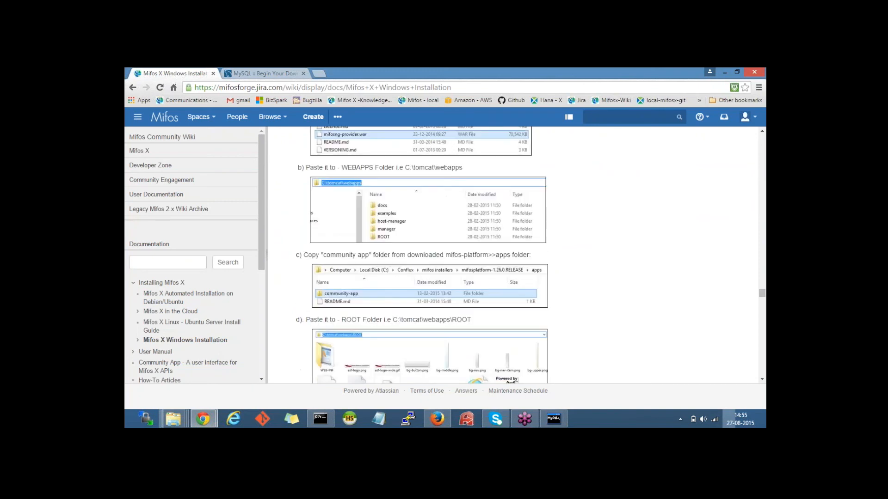
{"action": "scroll", "coordinate": [345, 274], "scroll_direction": "down", "scroll_amount": 1}
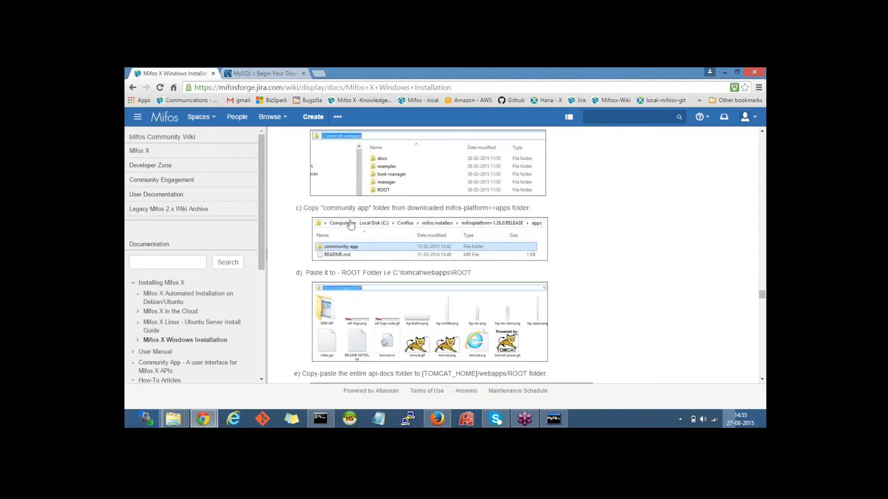
{"action": "double_click", "coordinate": [340, 208]}
{"action": "left_click_drag", "start_coordinate": [362, 209], "coordinate": [369, 209]}
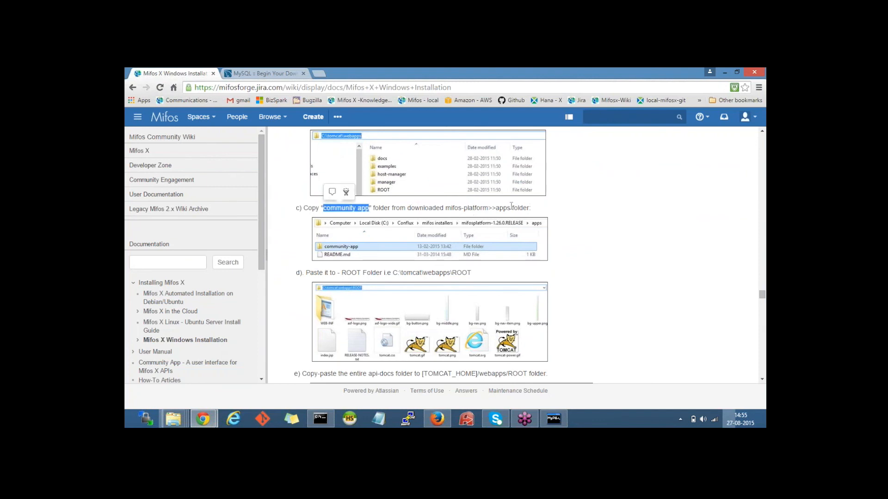
{"action": "left_click", "coordinate": [173, 419]}
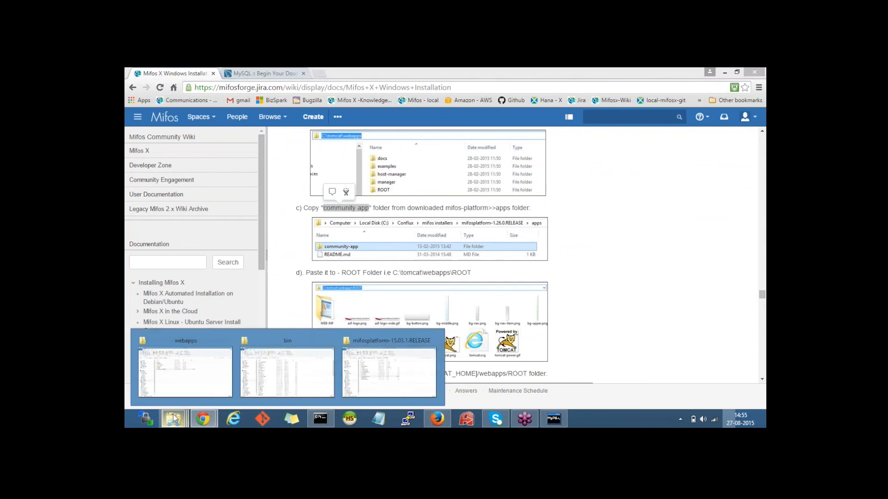
Step: Select the community-app folder inside the release's apps folder
{"action": "mouse_move", "coordinate": [286, 367]}
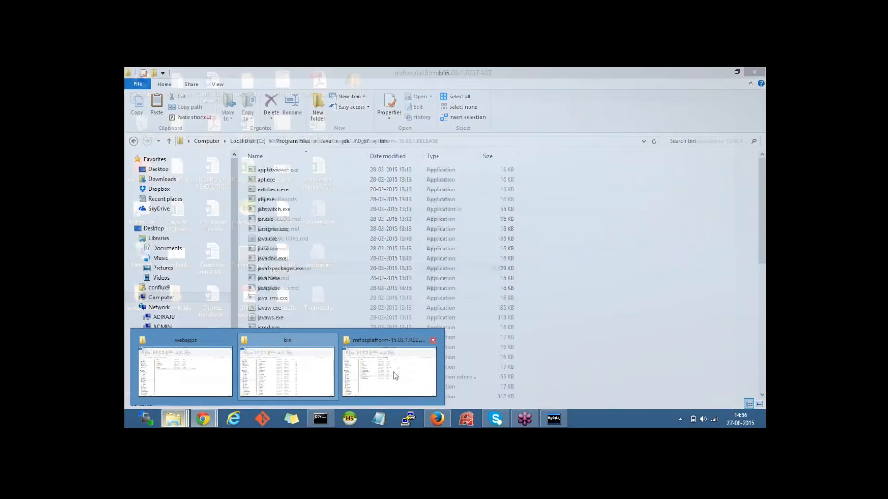
{"action": "left_click", "coordinate": [389, 372]}
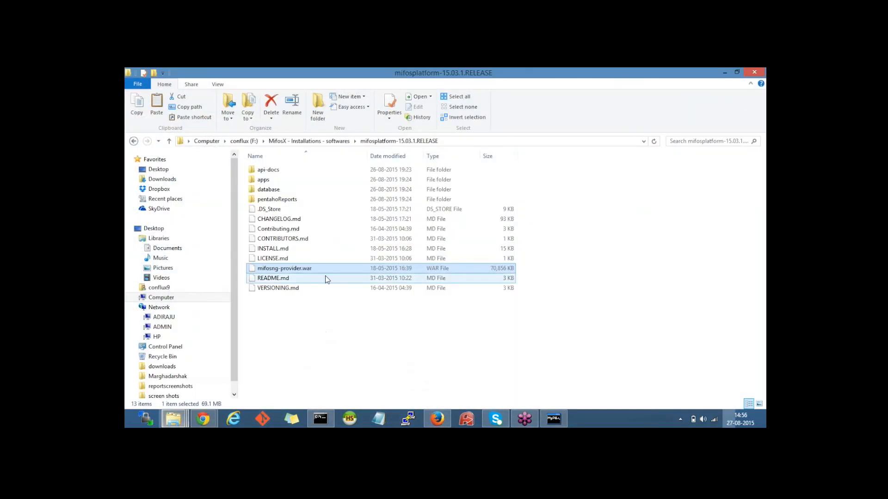
{"action": "left_click", "coordinate": [268, 189]}
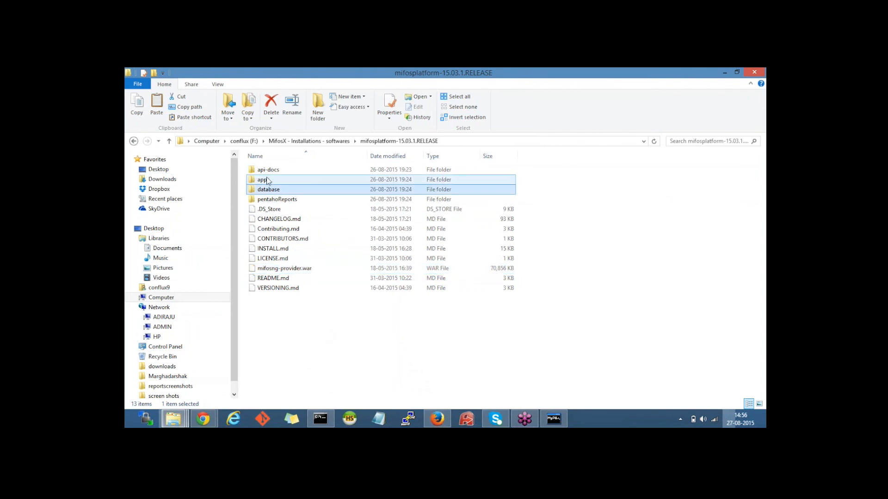
{"action": "left_click", "coordinate": [187, 413]}
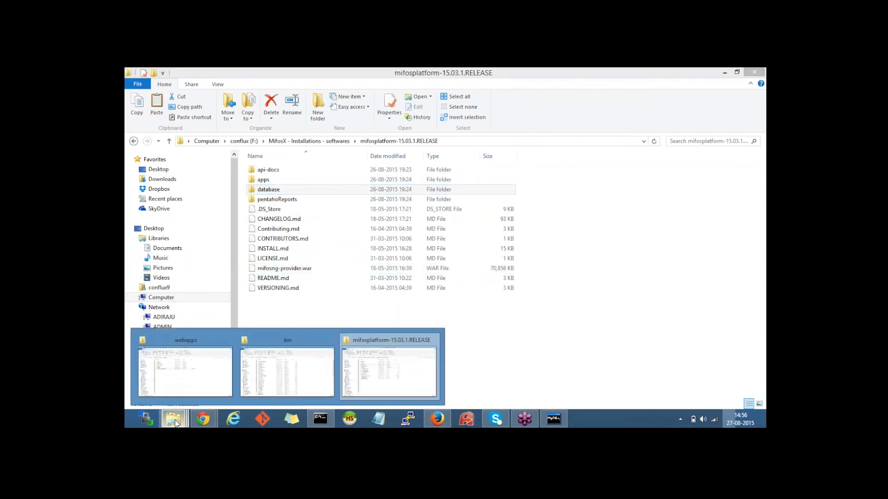
{"action": "double_click", "coordinate": [287, 179]}
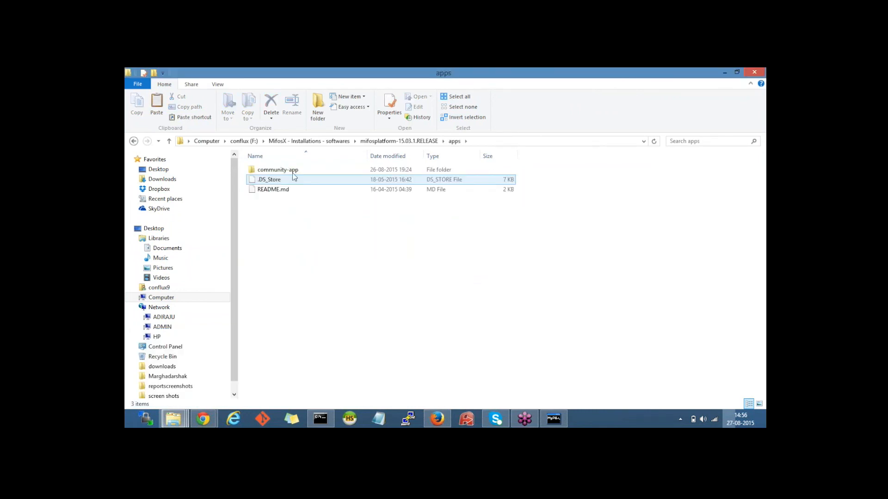
{"action": "left_click", "coordinate": [280, 170]}
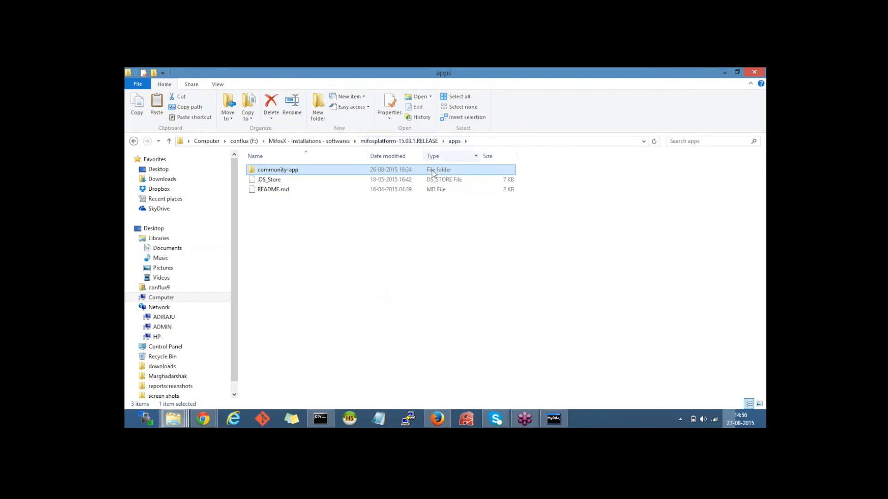
Step: Paste community-app into tomcat\webapps\ROOT and close the Java bin window
{"action": "left_click", "coordinate": [172, 419]}
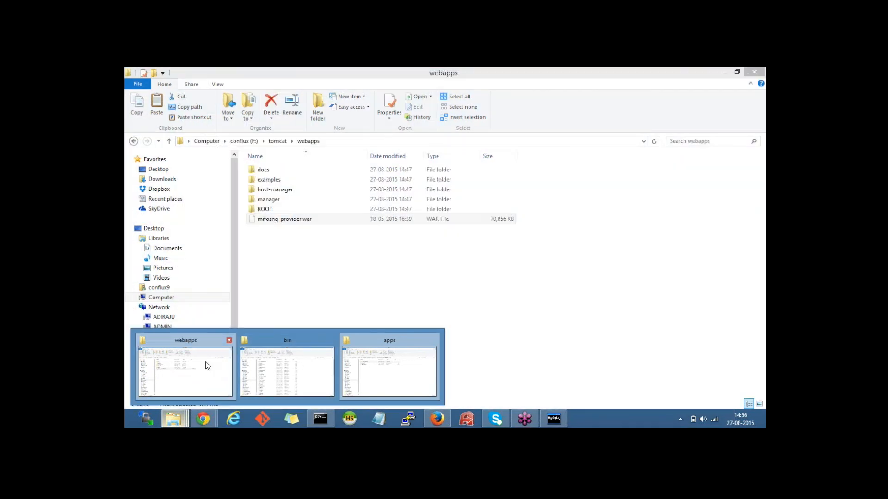
{"action": "left_click", "coordinate": [207, 366]}
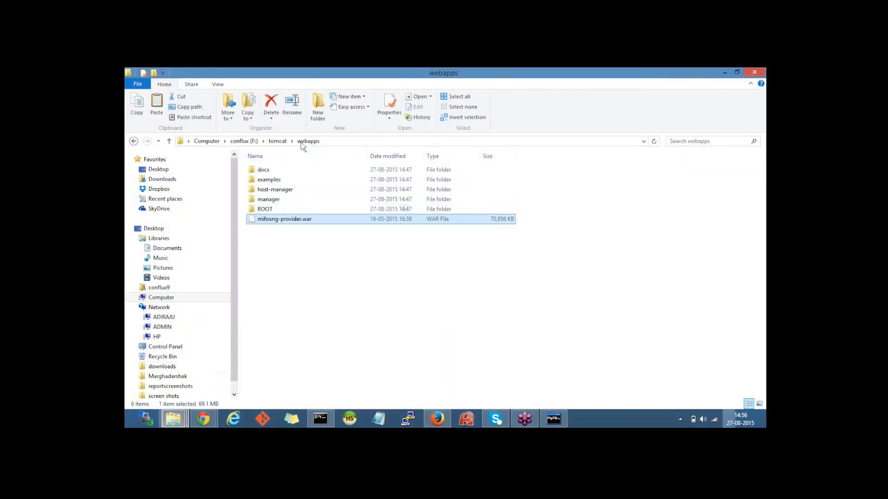
{"action": "double_click", "coordinate": [278, 209]}
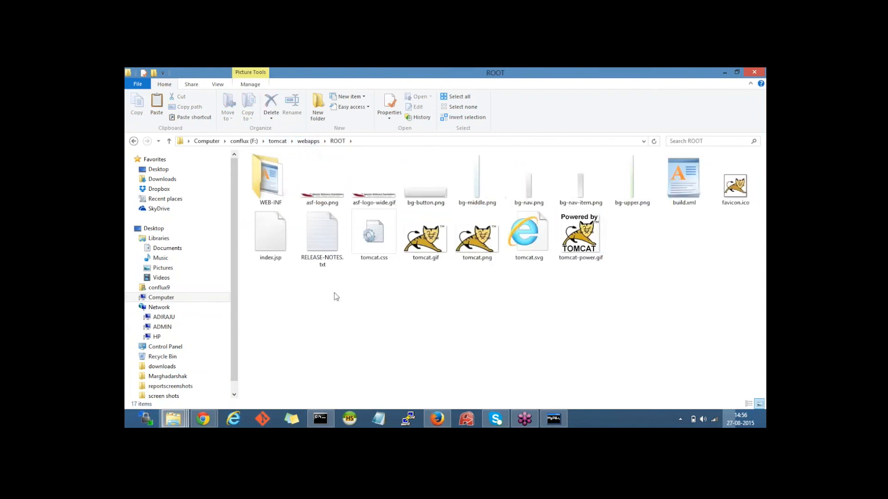
{"action": "key", "text": "ctrl+v"}
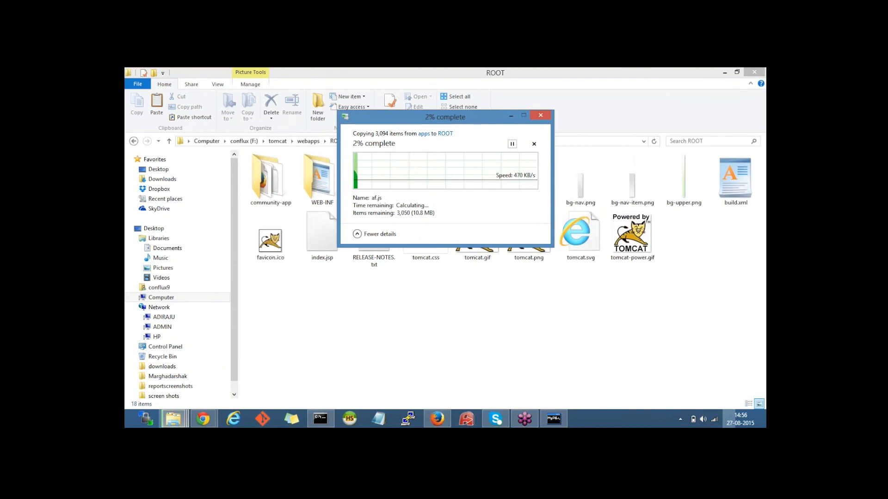
{"action": "mouse_move", "coordinate": [174, 419]}
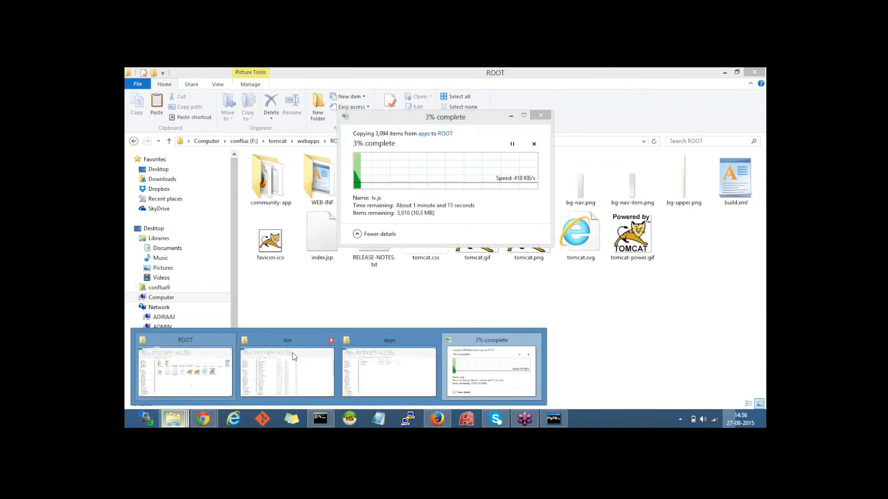
{"action": "left_click", "coordinate": [331, 341]}
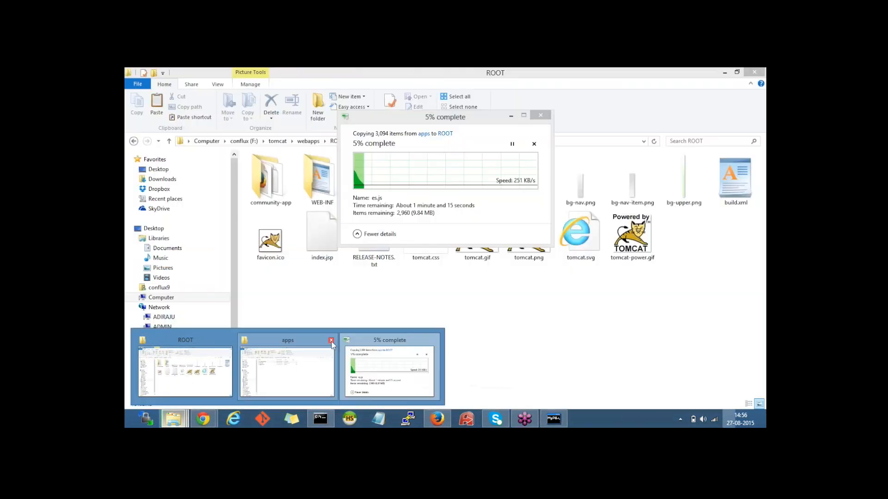
Step: Read wiki step e) and mark the api-docs folder name
{"action": "left_click", "coordinate": [318, 367]}
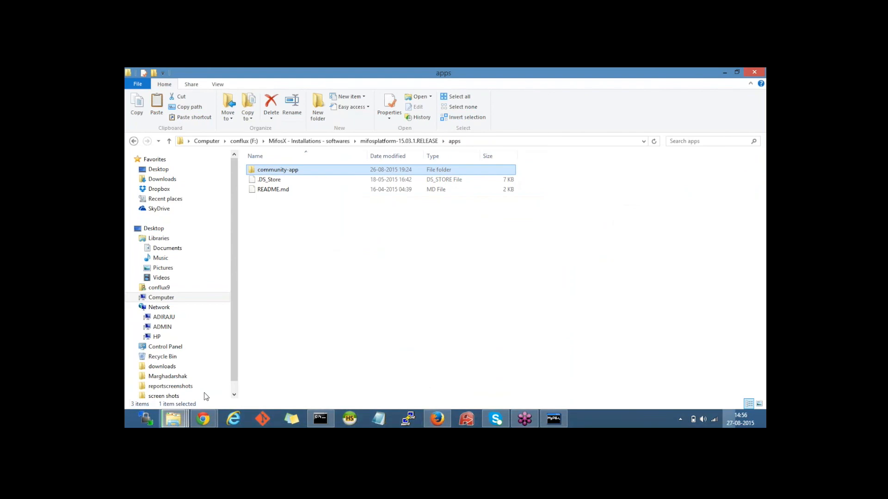
{"action": "mouse_move", "coordinate": [203, 422]}
{"action": "left_click", "coordinate": [215, 364]}
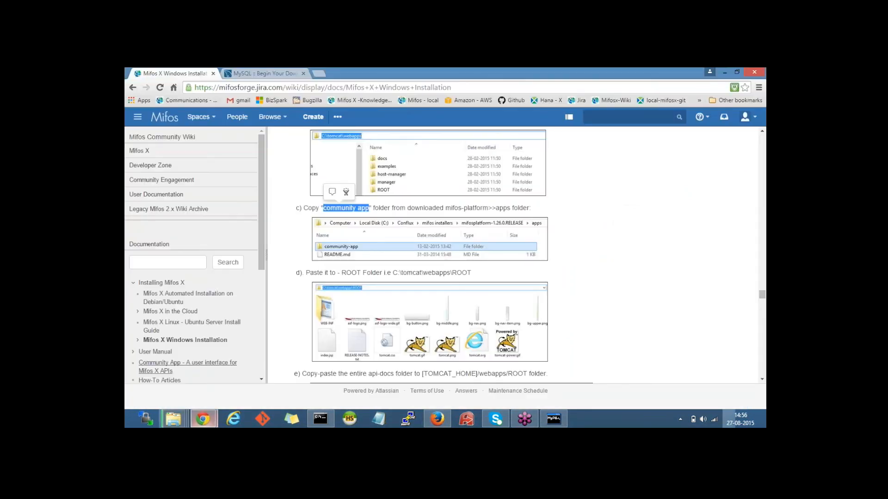
{"action": "scroll", "coordinate": [348, 216], "scroll_direction": "down", "scroll_amount": 1}
{"action": "left_click", "coordinate": [324, 235]}
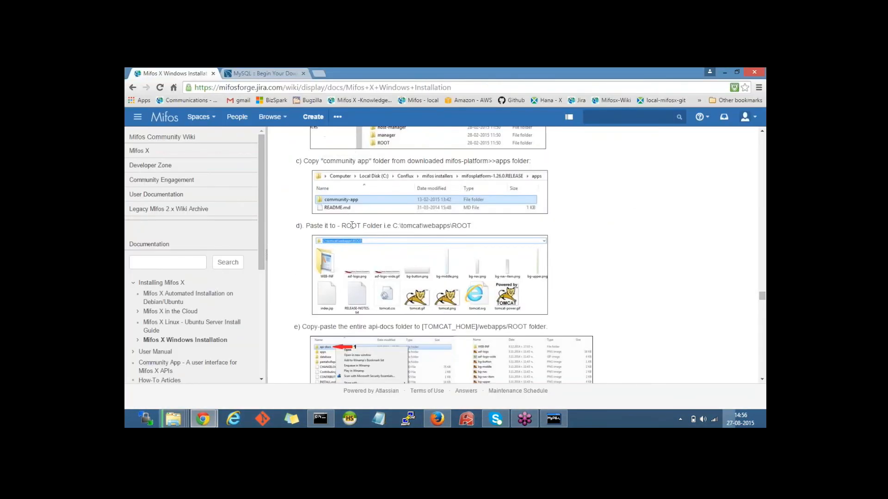
{"action": "scroll", "coordinate": [342, 234], "scroll_direction": "down", "scroll_amount": 2}
{"action": "scroll", "coordinate": [350, 232], "scroll_direction": "down", "scroll_amount": 1}
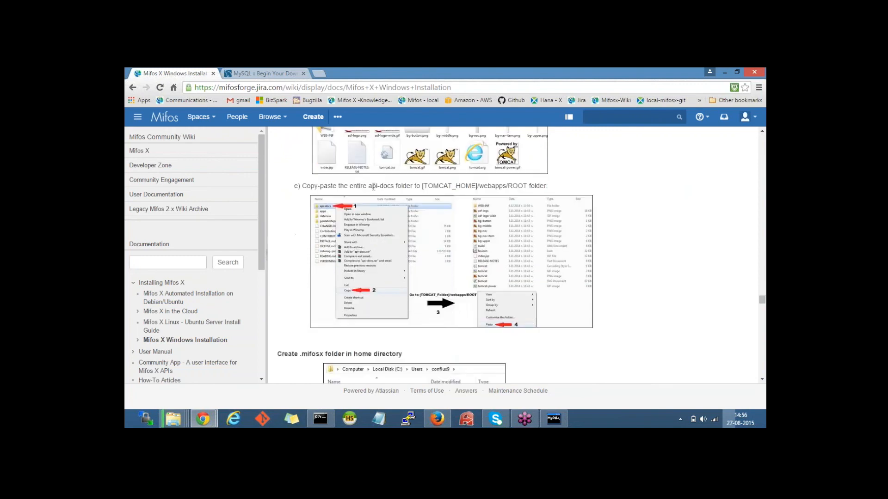
{"action": "left_click_drag", "start_coordinate": [372, 187], "coordinate": [391, 187]}
Step: Copy api-docs from mifosplatform-15.03.1.RELEASE into Tomcat's ROOT folder
{"action": "left_click", "coordinate": [180, 419]}
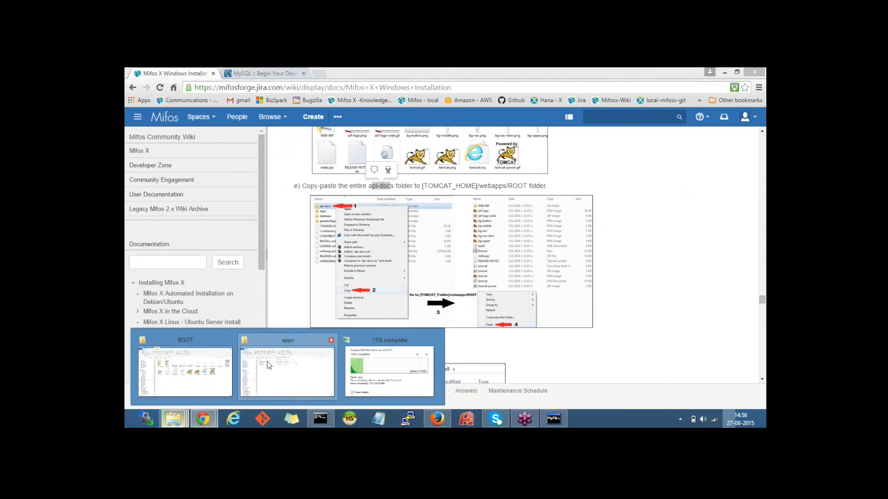
{"action": "mouse_move", "coordinate": [236, 365]}
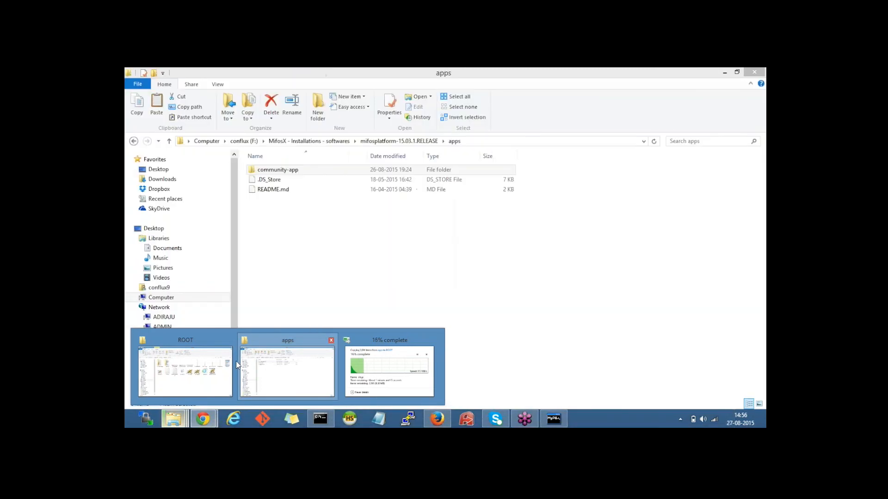
{"action": "left_click", "coordinate": [286, 370]}
{"action": "left_click", "coordinate": [391, 142]}
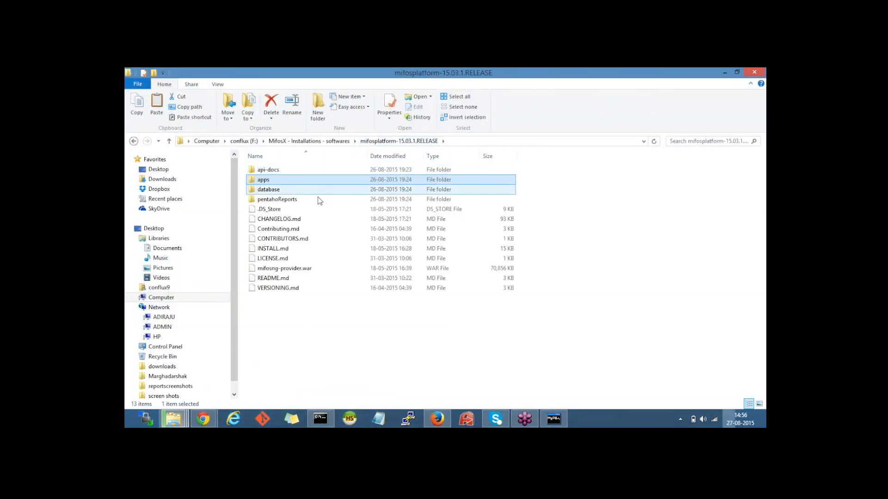
{"action": "left_click", "coordinate": [282, 170]}
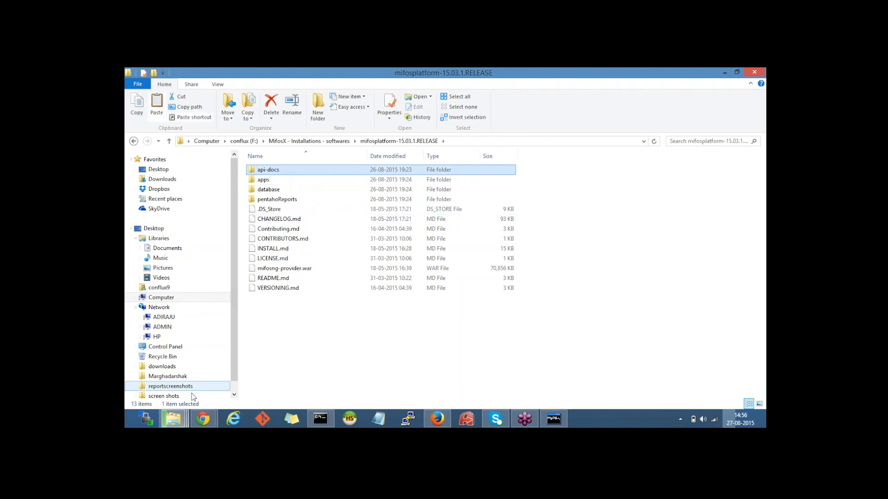
{"action": "mouse_move", "coordinate": [175, 419]}
{"action": "left_click", "coordinate": [205, 363]}
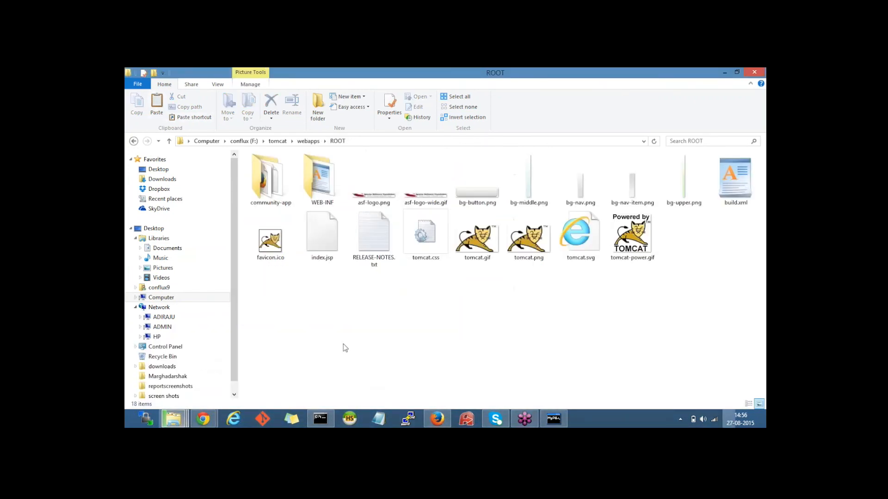
{"action": "key", "text": "ctrl+v"}
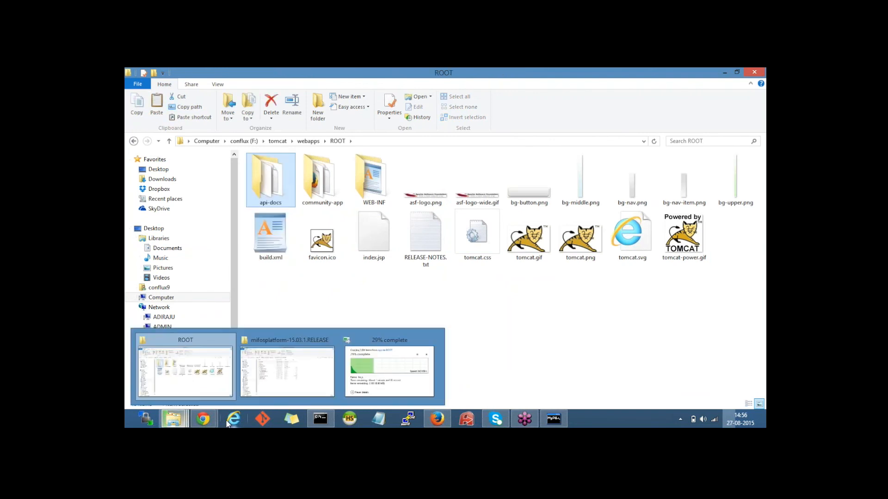
Step: Back on the installation wiki page, read the heading about creating the .mifosx folder
{"action": "mouse_move", "coordinate": [202, 418]}
{"action": "left_click", "coordinate": [201, 374]}
{"action": "scroll", "coordinate": [329, 230], "scroll_direction": "down", "scroll_amount": 3}
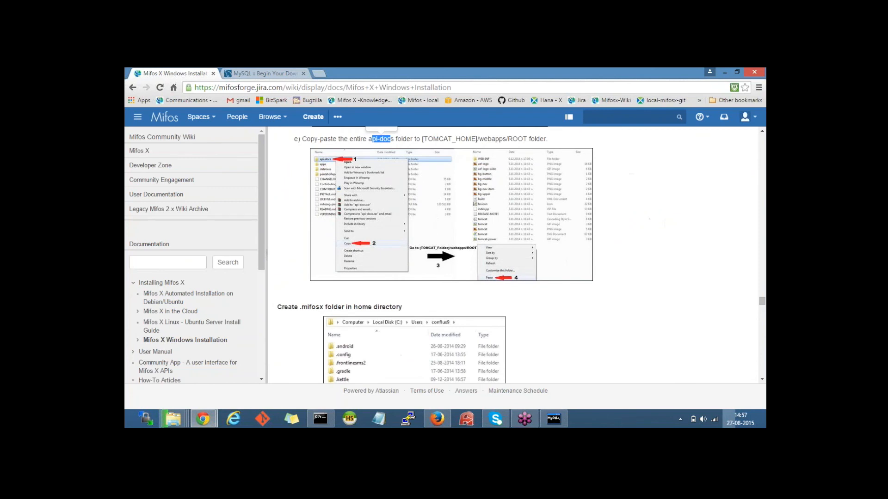
{"action": "left_click_drag", "start_coordinate": [283, 214], "coordinate": [322, 210]}
{"action": "left_click_drag", "start_coordinate": [404, 213], "coordinate": [320, 213]}
{"action": "left_click", "coordinate": [309, 213]}
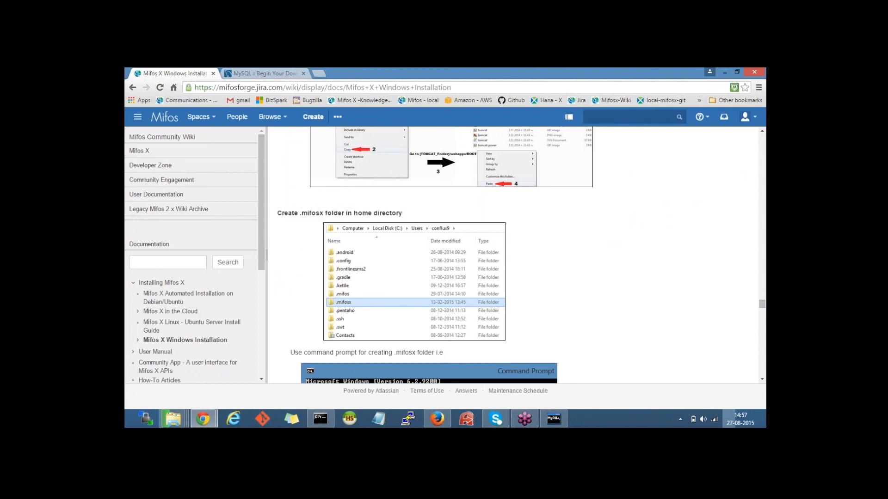
Step: Browse Computer > Local Disk (C:) > Users > conflux9 and right-click empty space
{"action": "mouse_move", "coordinate": [173, 419]}
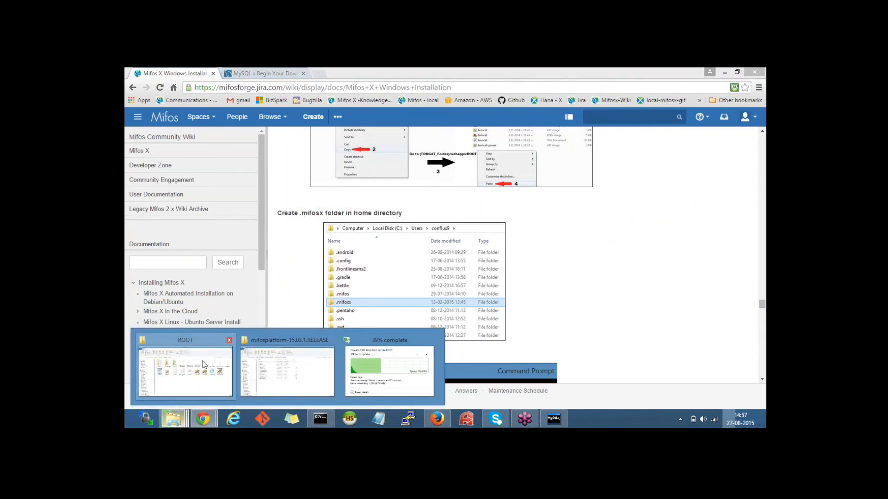
{"action": "left_click", "coordinate": [300, 366]}
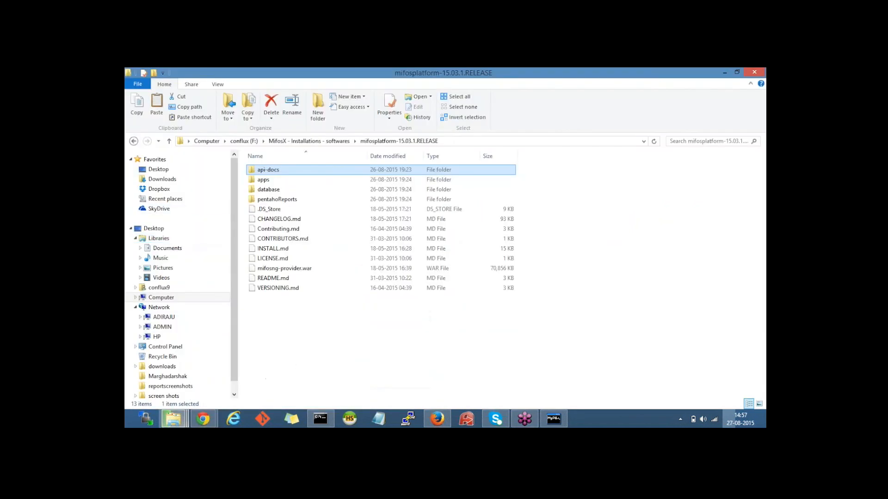
{"action": "left_click", "coordinate": [160, 229]}
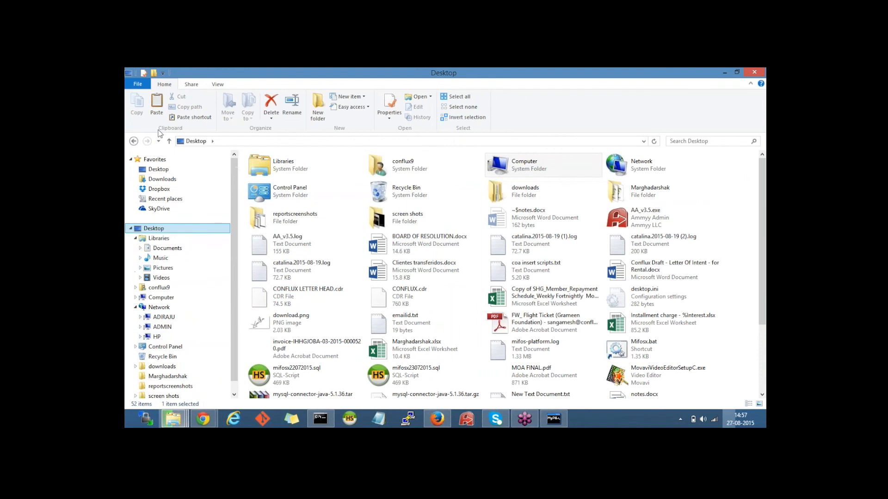
{"action": "left_click", "coordinate": [510, 171]}
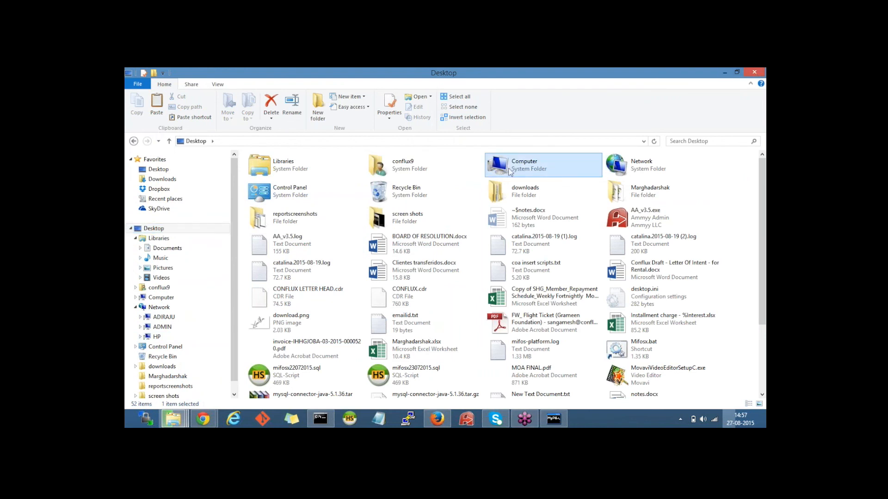
{"action": "double_click", "coordinate": [510, 172]}
{"action": "left_click", "coordinate": [268, 204]}
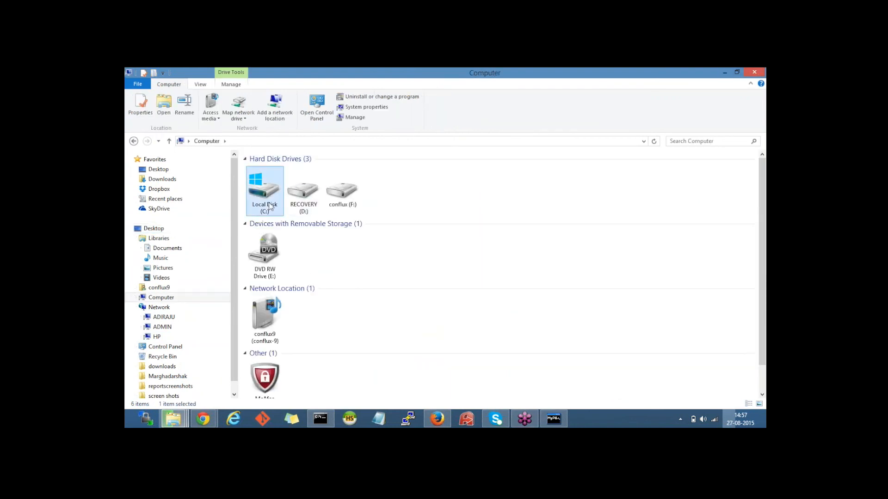
{"action": "double_click", "coordinate": [270, 206]}
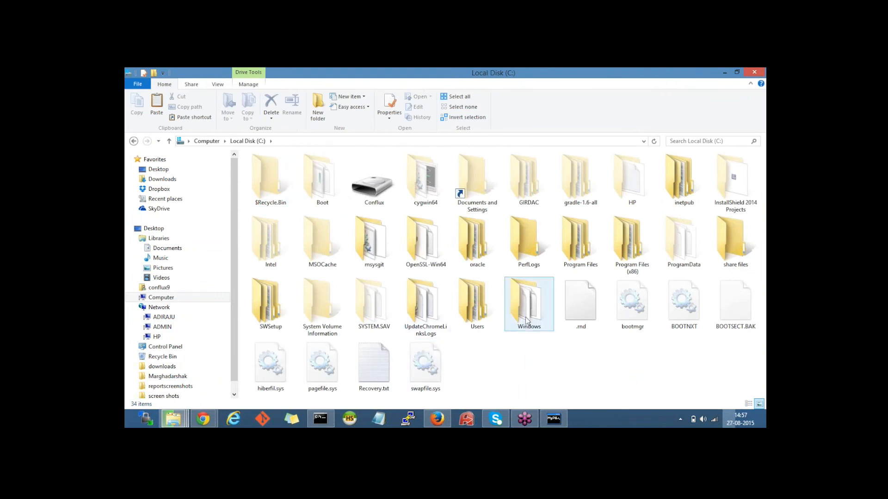
{"action": "double_click", "coordinate": [477, 302]}
{"action": "left_click", "coordinate": [285, 182]}
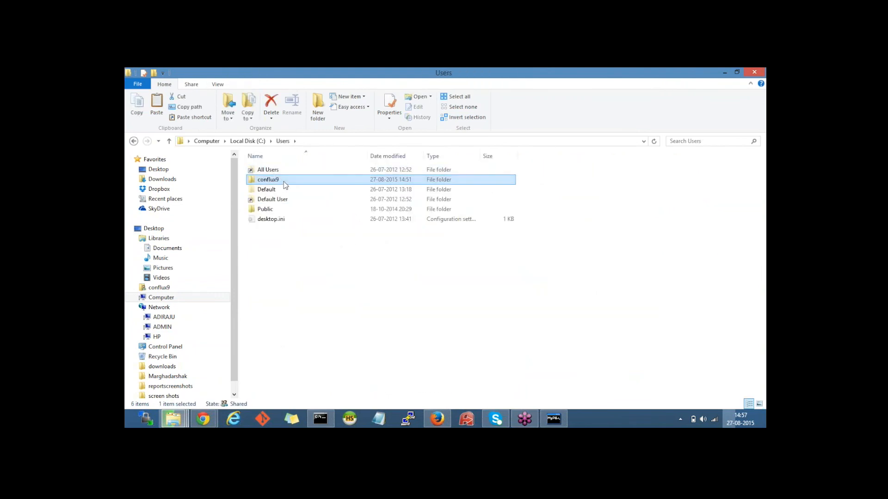
{"action": "double_click", "coordinate": [284, 183]}
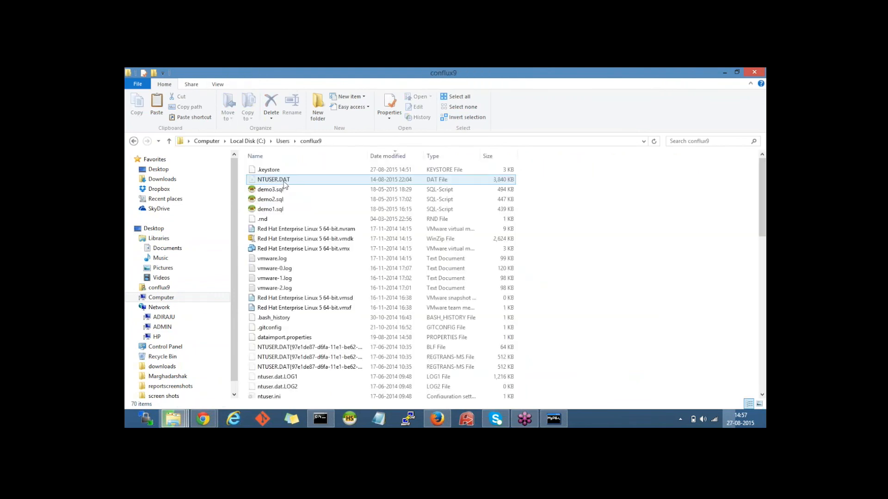
{"action": "right_click", "coordinate": [619, 193]}
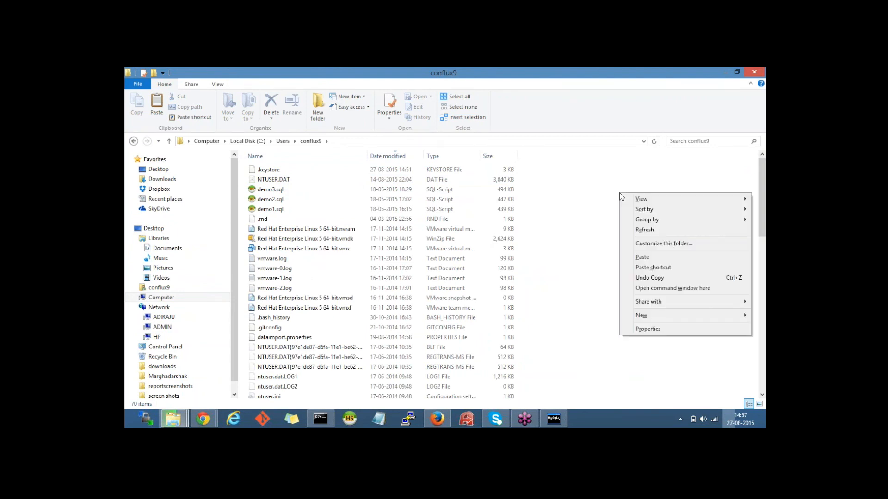
Step: Create the .mifosx folder via mkdir .mifosx in a command window, then minimize it
{"action": "left_click", "coordinate": [656, 289]}
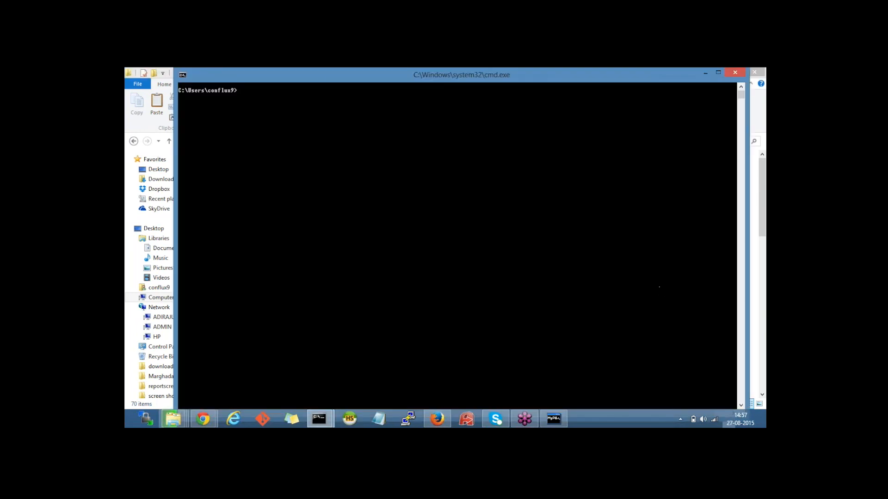
{"action": "left_click_drag", "start_coordinate": [325, 82], "coordinate": [379, 234]}
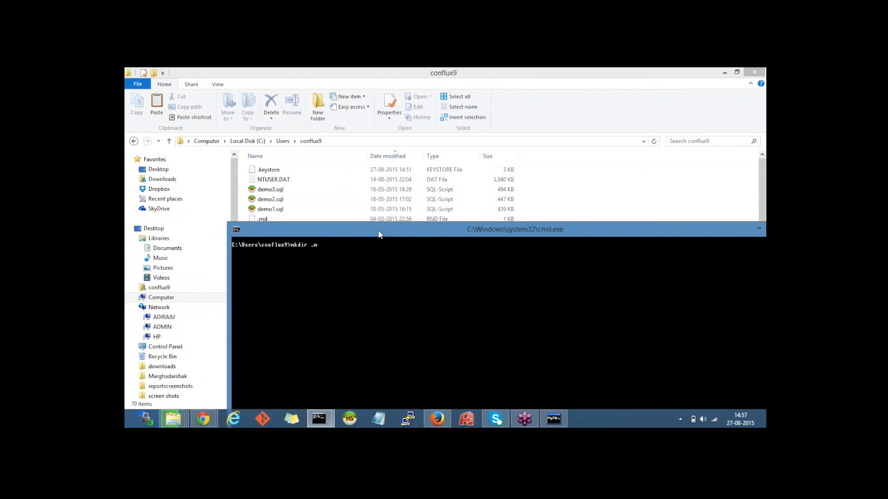
{"action": "type", "text": "mkdir .mifosx"}
{"action": "key", "text": "Return"}
{"action": "left_click_drag", "start_coordinate": [377, 234], "coordinate": [293, 234]}
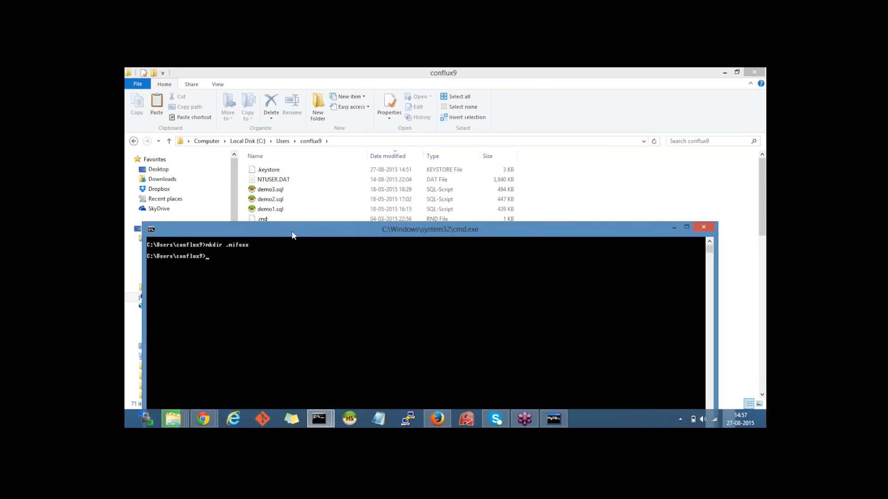
{"action": "left_click", "coordinate": [675, 227]}
Step: Check the wiki for where the Pentaho Reports folder is copied from
{"action": "left_click", "coordinate": [212, 424]}
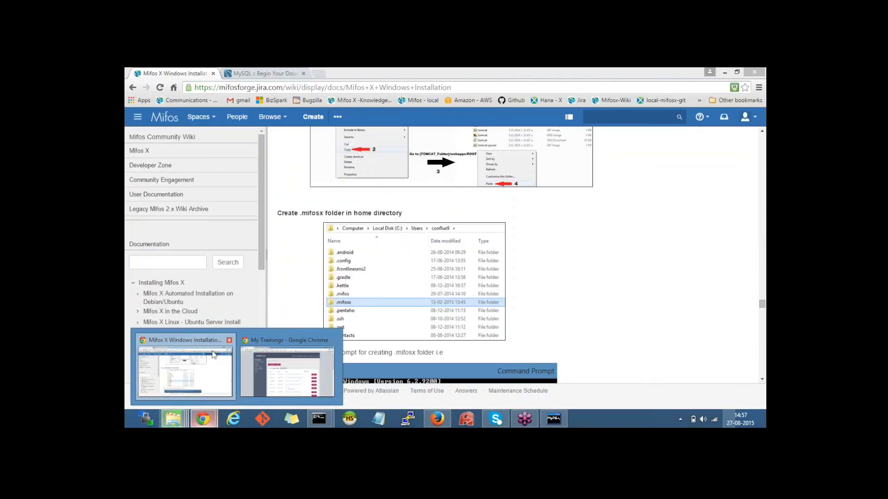
{"action": "left_click", "coordinate": [214, 354]}
{"action": "scroll", "coordinate": [428, 255], "scroll_direction": "down", "scroll_amount": 3}
{"action": "scroll", "coordinate": [300, 192], "scroll_direction": "down", "scroll_amount": 2}
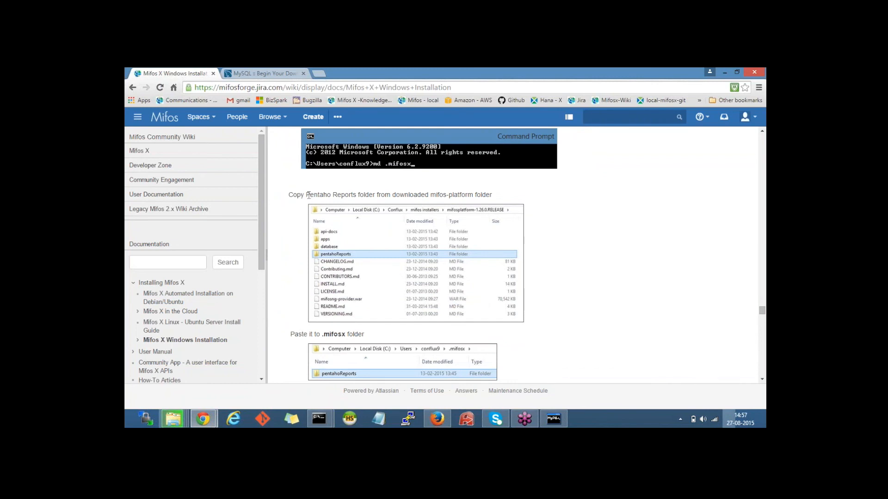
{"action": "left_click_drag", "start_coordinate": [306, 195], "coordinate": [484, 193]}
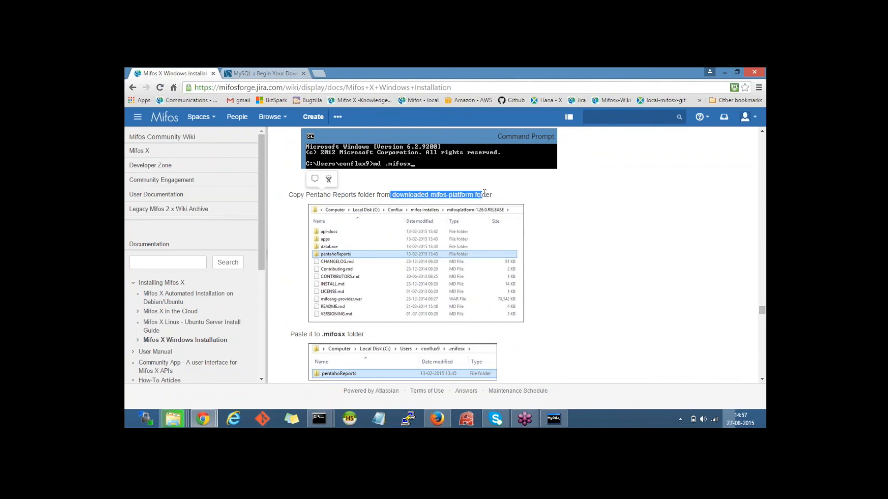
Step: Navigate from the conflux9 folder back to the drive list and open conflux (F:)
{"action": "left_click", "coordinate": [174, 419]}
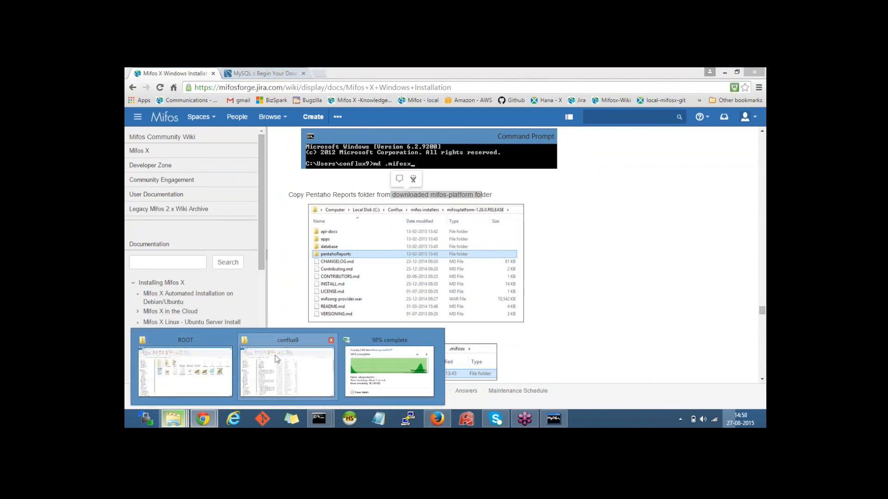
{"action": "left_click", "coordinate": [287, 370]}
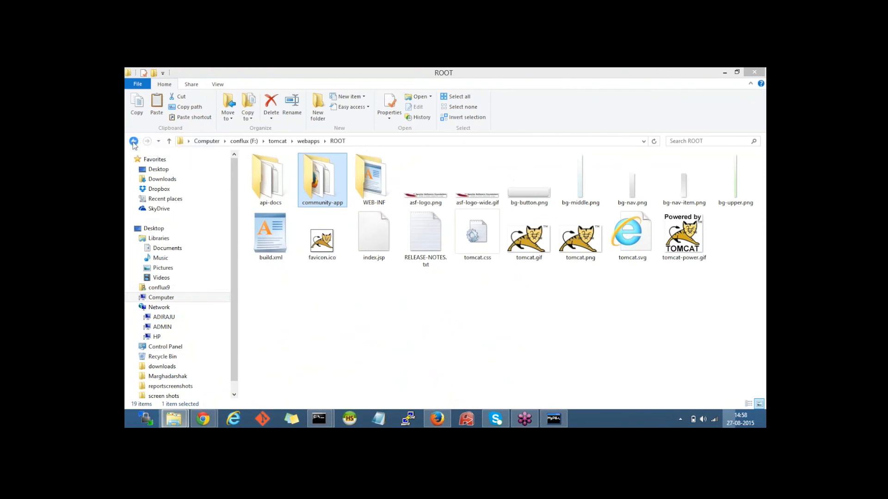
{"action": "left_click", "coordinate": [173, 418]}
{"action": "left_click", "coordinate": [280, 365]}
{"action": "left_click", "coordinate": [134, 141]}
{"action": "left_click", "coordinate": [134, 141]}
{"action": "left_click", "coordinate": [134, 141]}
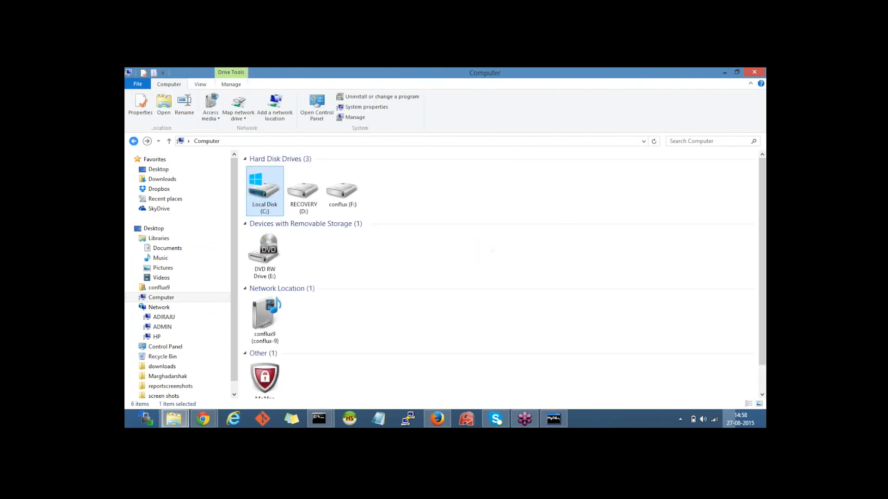
{"action": "left_click", "coordinate": [323, 193]}
{"action": "double_click", "coordinate": [342, 192]}
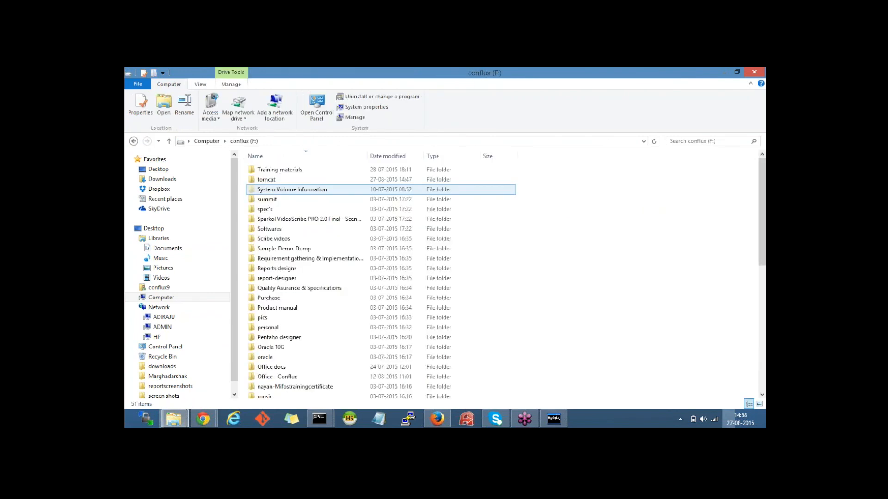
Step: Open MifosX - Installations - softwares\mifosplatform-15.03.1.RELEASE and select the pentahoReports folder
{"action": "left_click", "coordinate": [304, 240]}
{"action": "key", "text": "m"}
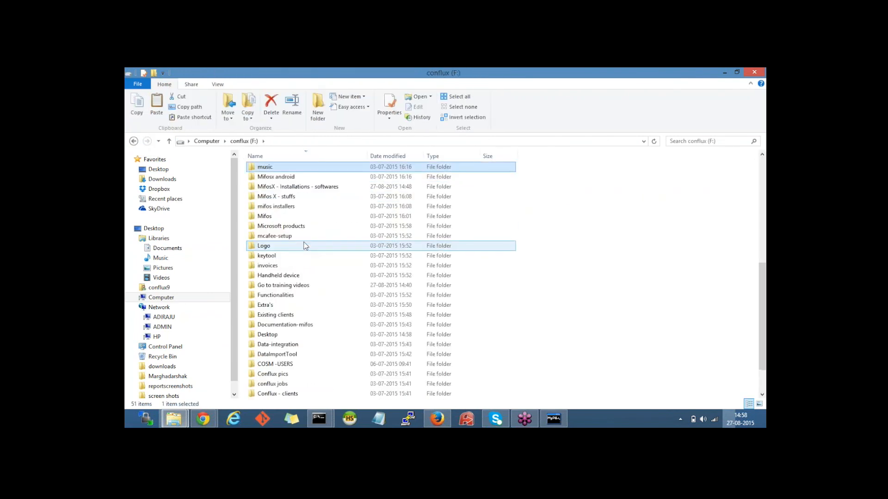
{"action": "key", "text": "Down"}
{"action": "key", "text": "Down"}
{"action": "key", "text": "Return"}
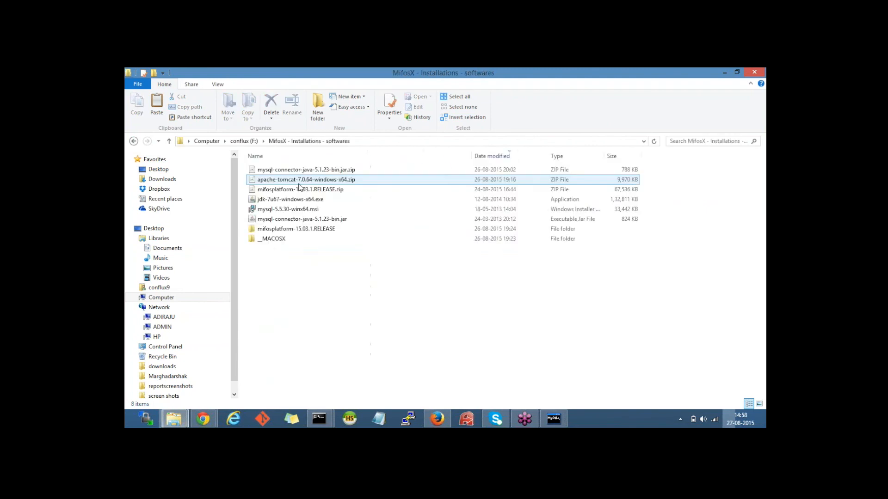
{"action": "double_click", "coordinate": [281, 230]}
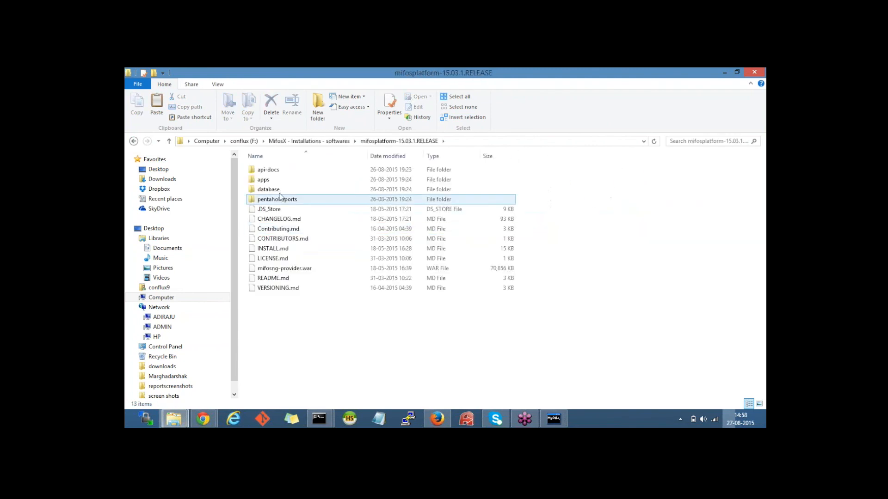
{"action": "left_click", "coordinate": [281, 200]}
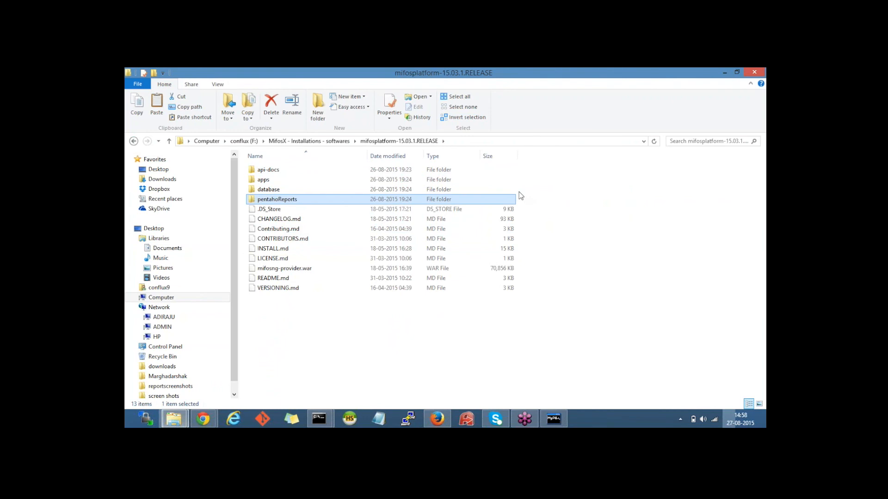
Step: Paste pentahoReports into the new C:\Users\conflux9\.mifosx folder
{"action": "left_click", "coordinate": [162, 298]}
{"action": "double_click", "coordinate": [265, 184]}
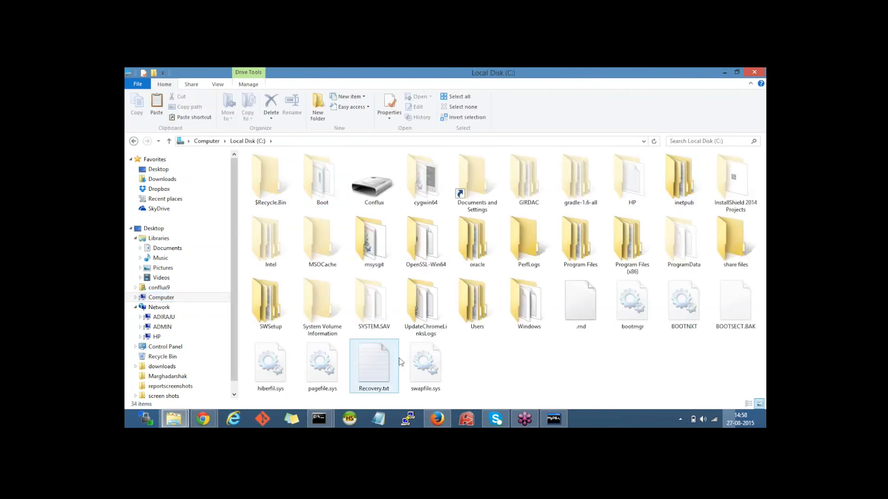
{"action": "double_click", "coordinate": [471, 302]}
{"action": "left_click", "coordinate": [290, 180]}
{"action": "double_click", "coordinate": [290, 179]}
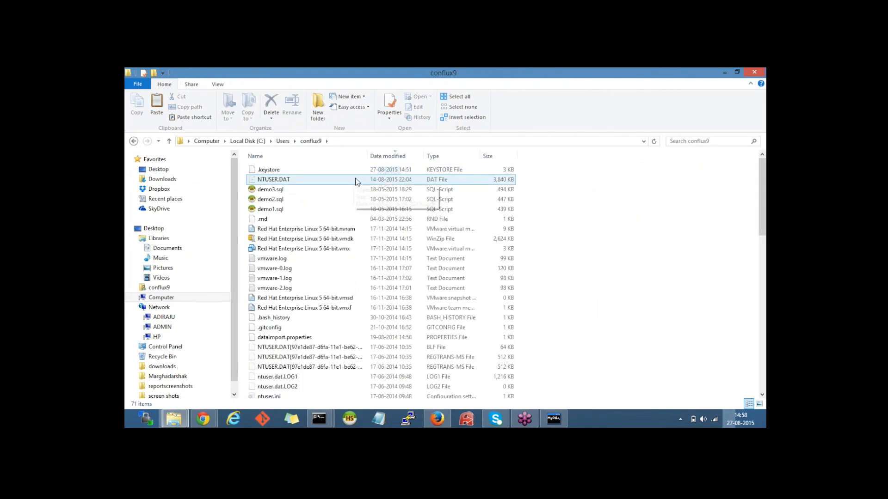
{"action": "left_click", "coordinate": [287, 184]}
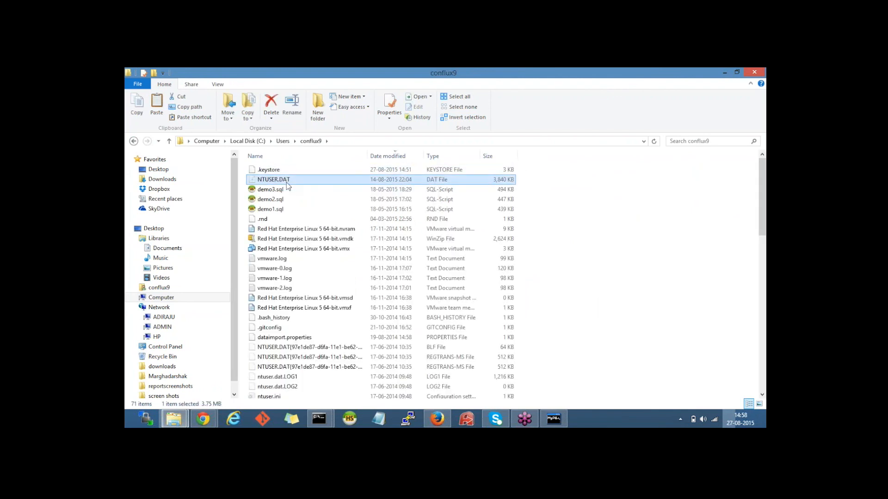
{"action": "key", "text": "period"}
{"action": "key", "text": "period"}
{"action": "key", "text": "period"}
{"action": "key", "text": "period"}
{"action": "key", "text": "period"}
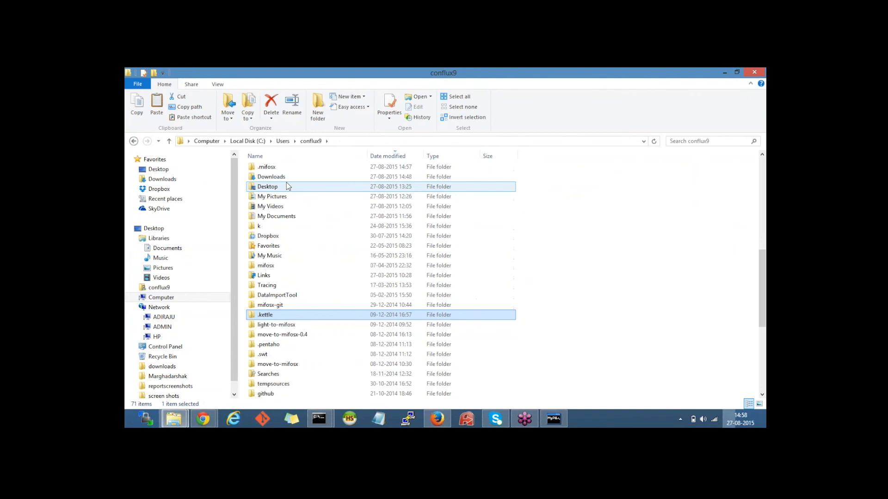
{"action": "double_click", "coordinate": [272, 168]}
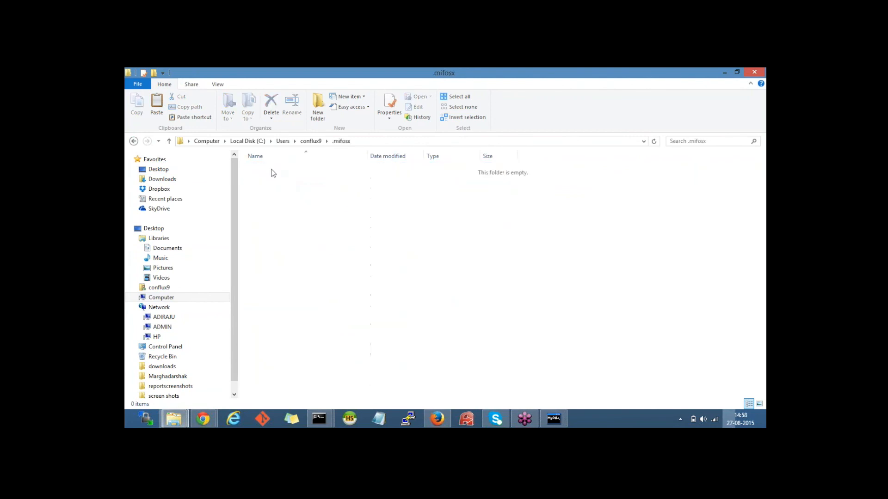
{"action": "key", "text": "ctrl+v"}
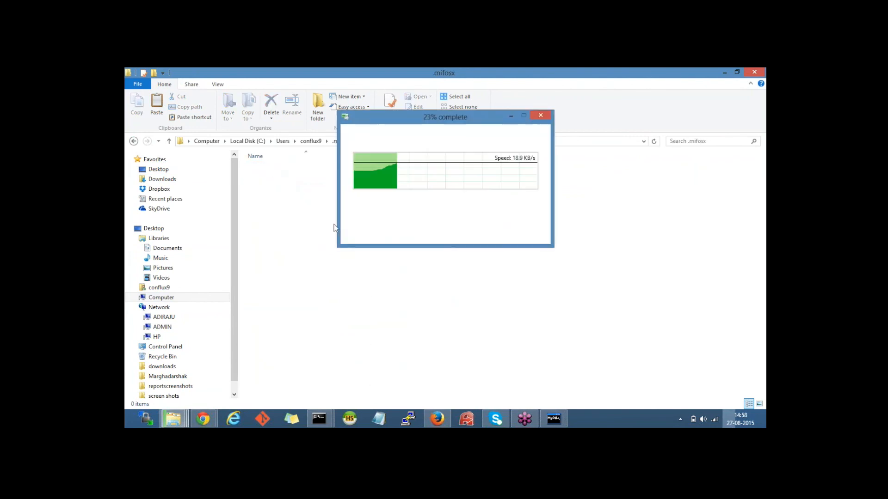
{"action": "mouse_move", "coordinate": [202, 421]}
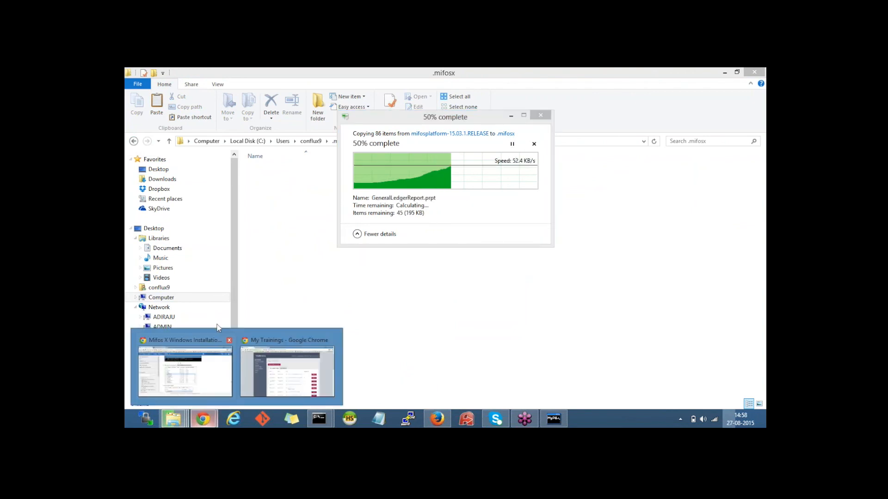
{"action": "left_click", "coordinate": [213, 377]}
Step: Scroll the wiki to Create Environment Variables, starting with the CATALINA_HOME system variable
{"action": "scroll", "coordinate": [514, 254], "scroll_direction": "down", "scroll_amount": 3}
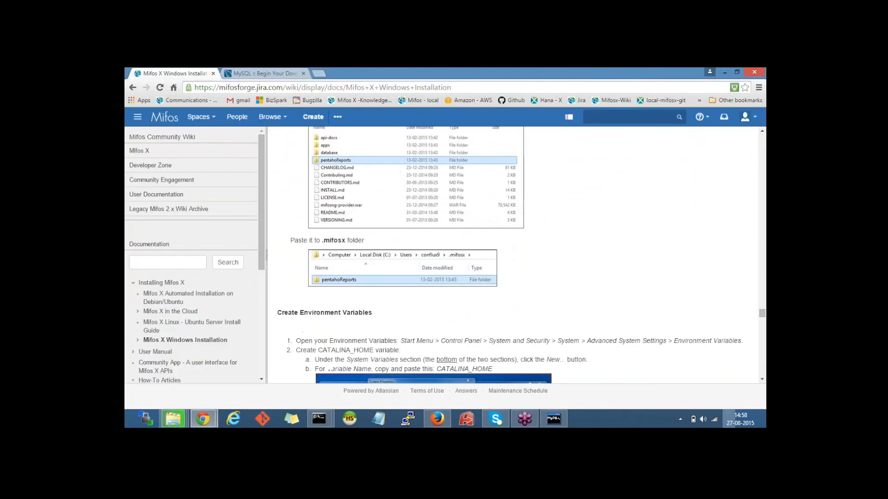
{"action": "scroll", "coordinate": [442, 243], "scroll_direction": "down", "scroll_amount": 1}
{"action": "left_click_drag", "start_coordinate": [281, 172], "coordinate": [400, 190]}
{"action": "left_click", "coordinate": [407, 186]}
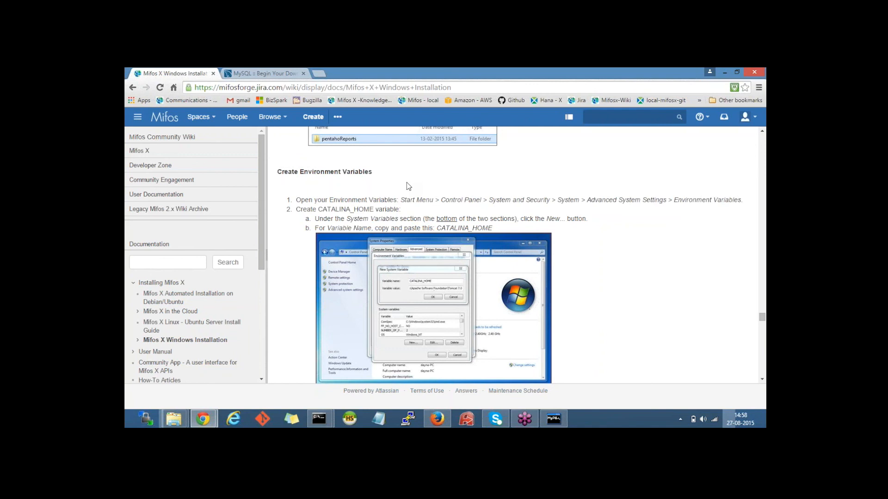
Step: Minimize Chrome and Explorer, close the command prompt and MySQL windows, and open Computer's Properties
{"action": "left_click", "coordinate": [728, 70]}
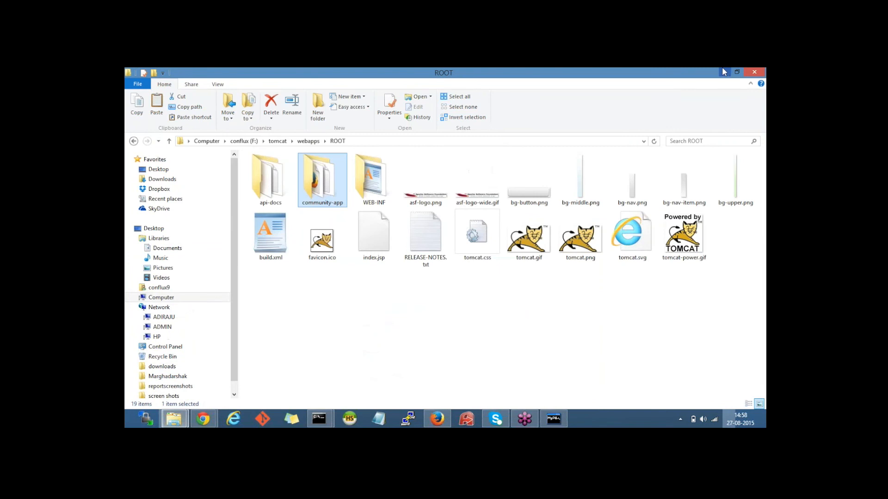
{"action": "left_click", "coordinate": [724, 72]}
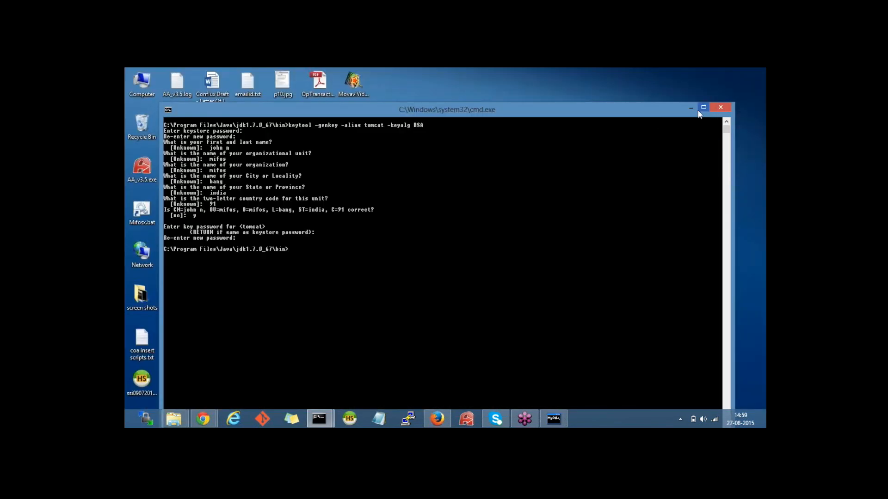
{"action": "left_click", "coordinate": [721, 108]}
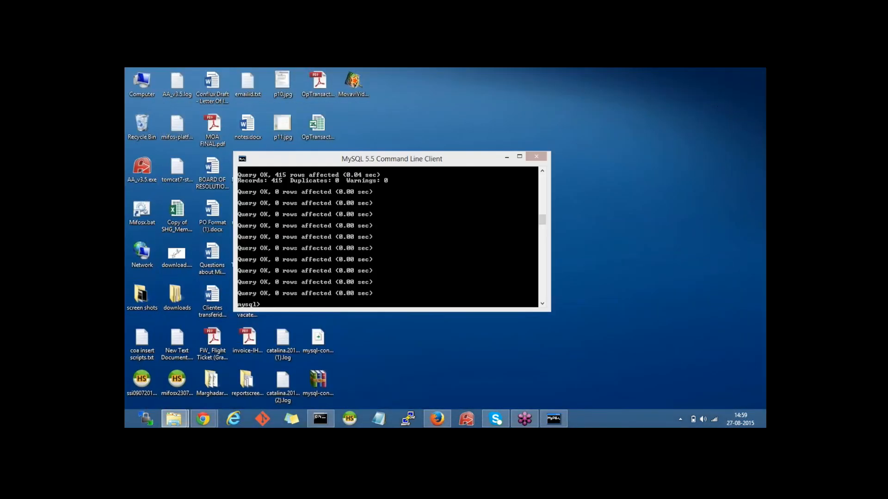
{"action": "left_click", "coordinate": [541, 155]}
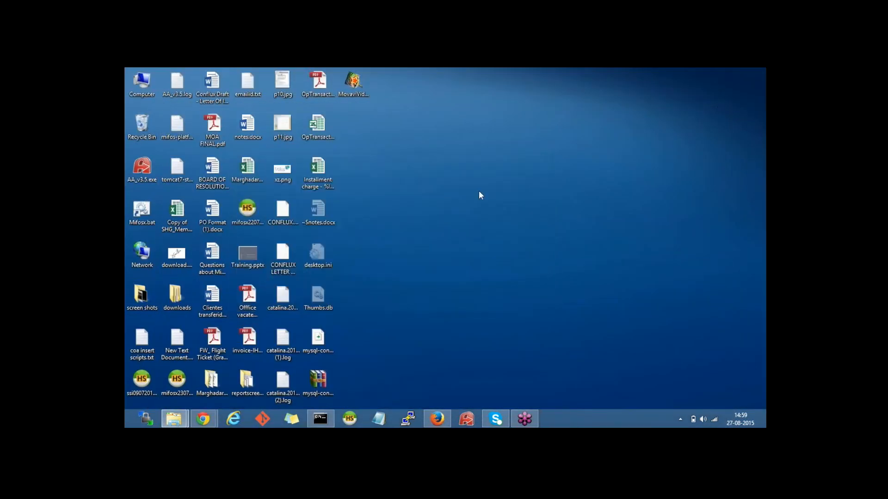
{"action": "left_click", "coordinate": [320, 419]}
{"action": "left_click", "coordinate": [704, 228]}
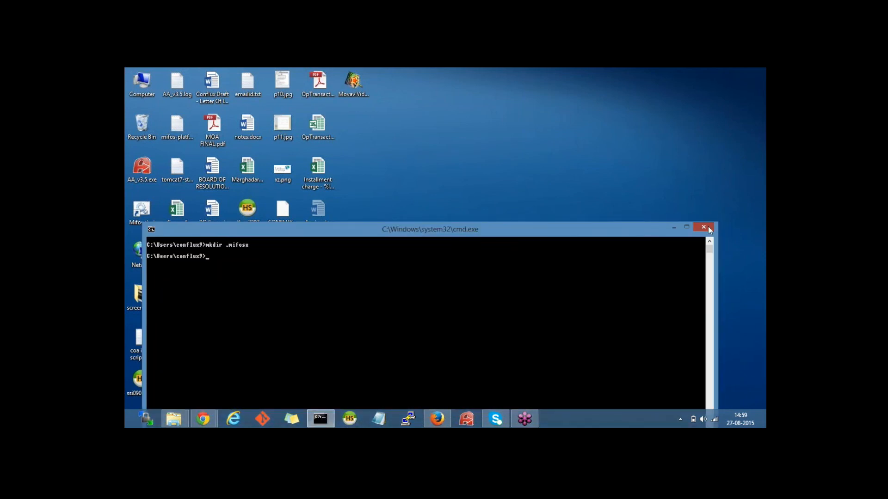
{"action": "right_click", "coordinate": [134, 87]}
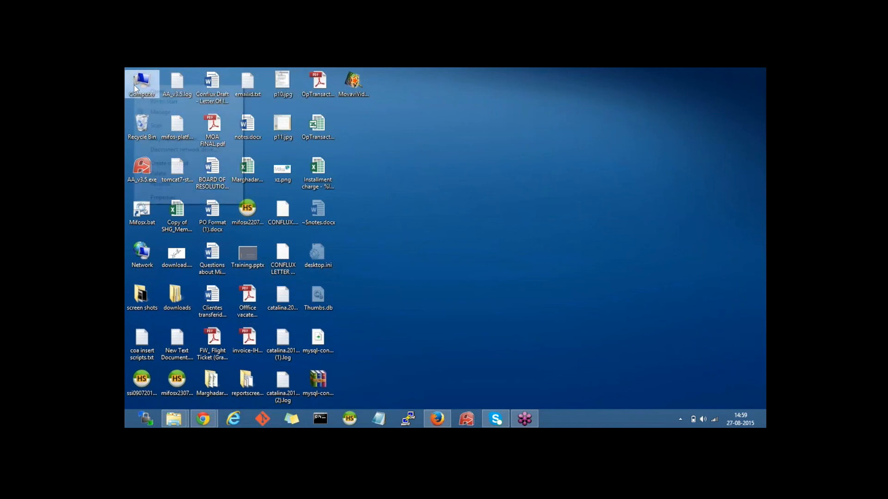
{"action": "left_click", "coordinate": [169, 196]}
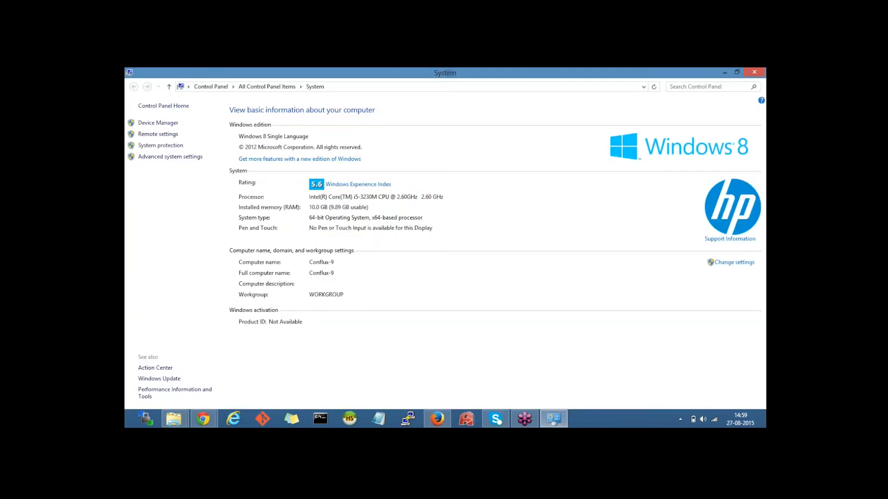
{"action": "left_click", "coordinate": [164, 157]}
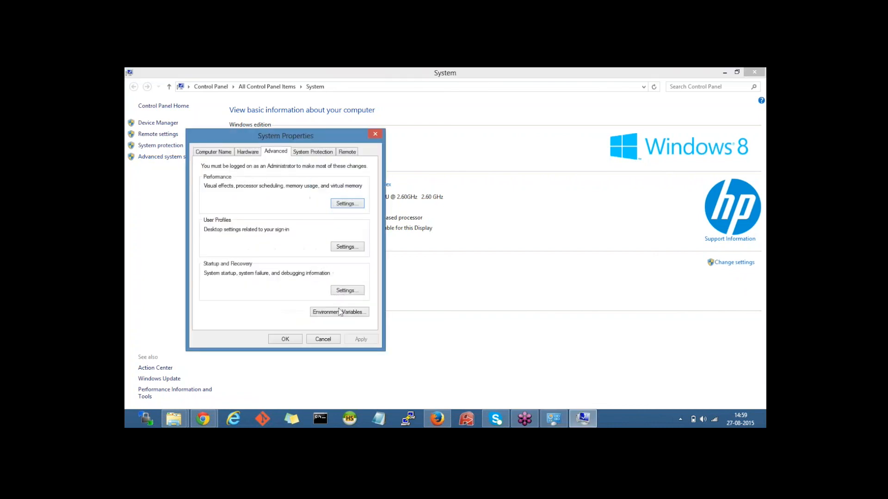
{"action": "left_click", "coordinate": [337, 314]}
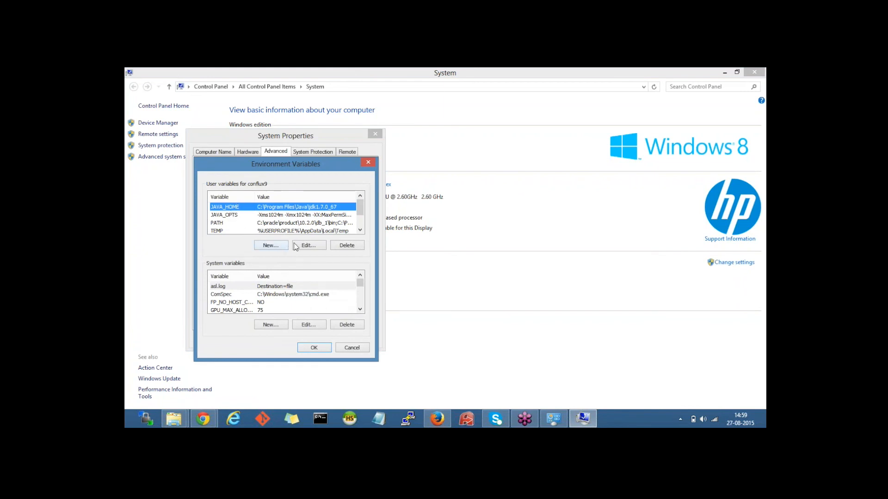
{"action": "left_click", "coordinate": [309, 245]}
{"action": "left_click_drag", "start_coordinate": [262, 196], "coordinate": [341, 208]}
{"action": "left_click_drag", "start_coordinate": [421, 221], "coordinate": [345, 221]}
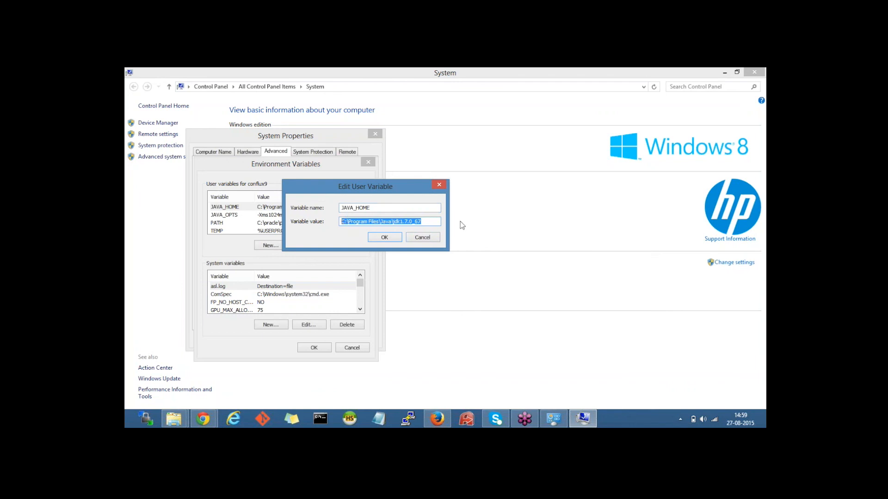
{"action": "left_click", "coordinate": [423, 238]}
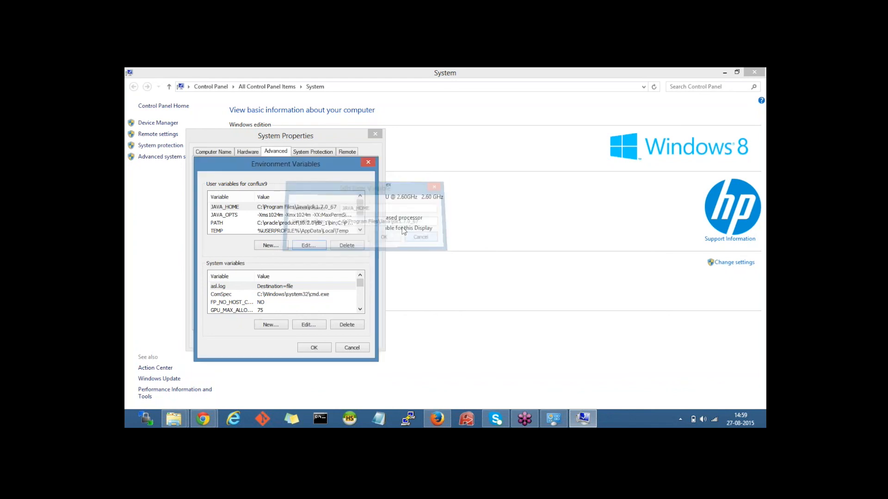
{"action": "left_click", "coordinate": [238, 222]}
{"action": "left_click", "coordinate": [238, 222]}
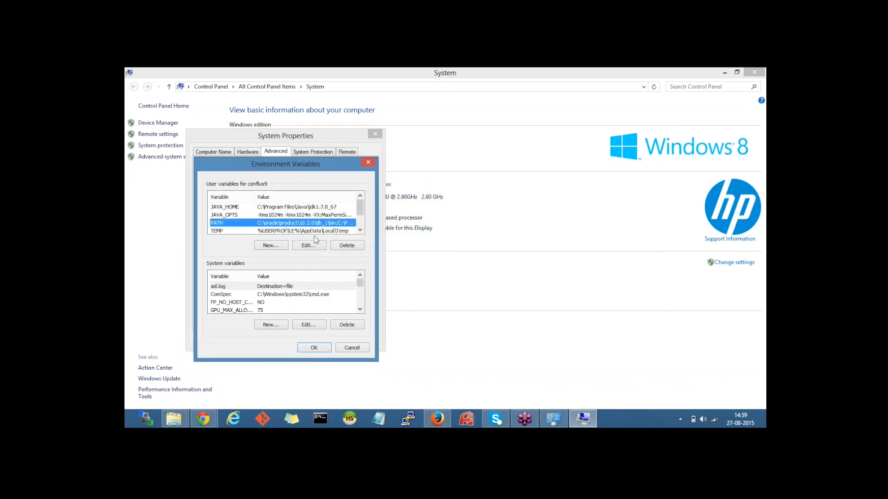
{"action": "left_click", "coordinate": [308, 245]}
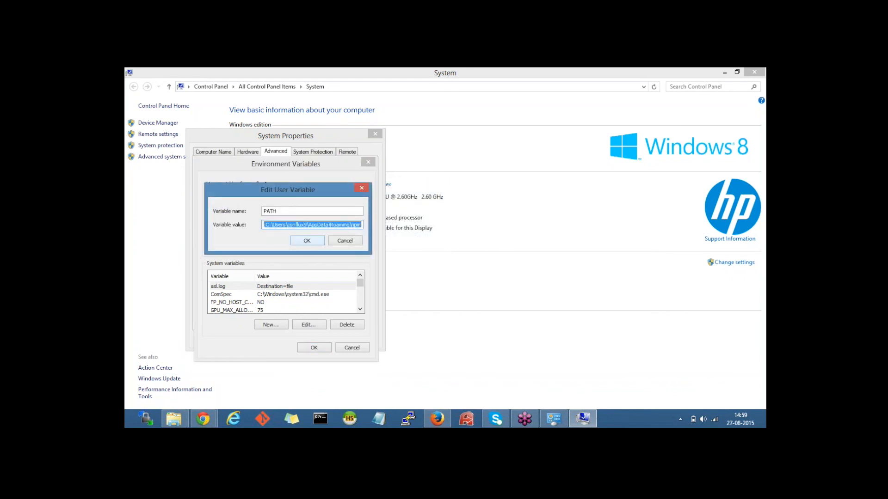
{"action": "key", "text": "End"}
{"action": "key", "text": "Left"}
{"action": "key", "text": "Left"}
{"action": "key", "text": "Left"}
{"action": "key", "text": "Left"}
{"action": "key", "text": "Left"}
{"action": "key", "text": "Left"}
{"action": "key", "text": "Left"}
{"action": "key", "text": "Left"}
{"action": "key", "text": "Left"}
{"action": "key", "text": "Left"}
{"action": "key", "text": "Left"}
{"action": "key", "text": "Left"}
{"action": "key", "text": "Left"}
{"action": "key", "text": "Left"}
{"action": "key", "text": "Left"}
{"action": "key", "text": "Left"}
{"action": "key", "text": "Left"}
{"action": "key", "text": "Left"}
{"action": "key", "text": "Left"}
{"action": "key", "text": "Left"}
{"action": "key", "text": "Left"}
{"action": "key", "text": "Left"}
{"action": "key", "text": "Left"}
{"action": "key", "text": "Left"}
{"action": "key", "text": "Left"}
{"action": "key", "text": "Left"}
{"action": "key", "text": "Left"}
{"action": "key", "text": "Left"}
{"action": "key", "text": "Left"}
{"action": "key", "text": "Left"}
{"action": "key", "text": "Left"}
{"action": "key", "text": "Left"}
{"action": "key", "text": "Left"}
{"action": "key", "text": "Left"}
{"action": "key", "text": "Left"}
{"action": "key", "text": "Left"}
{"action": "key", "text": "Left"}
{"action": "key", "text": "Left"}
{"action": "key", "text": "Left"}
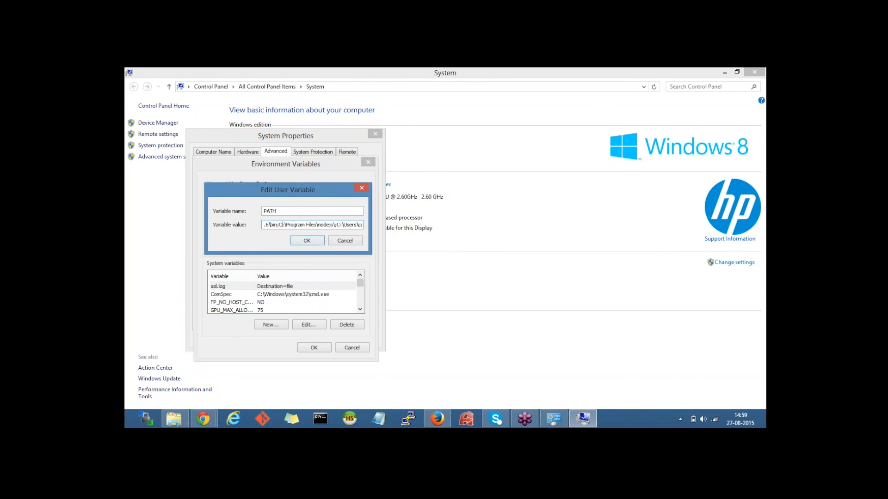
{"action": "key", "text": "Left"}
{"action": "key", "text": "Left"}
{"action": "key", "text": "Left"}
{"action": "key", "text": "Left"}
{"action": "key", "text": "Left"}
{"action": "key", "text": "Left"}
{"action": "key", "text": "Left"}
{"action": "key", "text": "Left"}
{"action": "key", "text": "Left"}
{"action": "key", "text": "Left"}
{"action": "key", "text": "Left"}
{"action": "key", "text": "Left"}
{"action": "key", "text": "Left"}
{"action": "key", "text": "Left"}
{"action": "key", "text": "Left"}
{"action": "key", "text": "Left"}
{"action": "key", "text": "Left"}
{"action": "key", "text": "Left"}
{"action": "key", "text": "Left"}
{"action": "key", "text": "Left"}
{"action": "key", "text": "Left"}
{"action": "key", "text": "Left"}
{"action": "key", "text": "Left"}
{"action": "key", "text": "Left"}
{"action": "key", "text": "Left"}
{"action": "key", "text": "Left"}
{"action": "key", "text": "Left"}
{"action": "key", "text": "Left"}
{"action": "key", "text": "Left"}
{"action": "key", "text": "Left"}
{"action": "key", "text": "Left"}
{"action": "key", "text": "Left"}
{"action": "key", "text": "Left"}
{"action": "key", "text": "Left"}
{"action": "key", "text": "Left"}
{"action": "key", "text": "Left"}
{"action": "key", "text": "Left"}
{"action": "key", "text": "Left"}
{"action": "key", "text": "Left"}
{"action": "key", "text": "Left"}
{"action": "key", "text": "Left"}
{"action": "key", "text": "Left"}
{"action": "key", "text": "Left"}
{"action": "key", "text": "Left"}
{"action": "key", "text": "Right"}
{"action": "key", "text": "Right"}
{"action": "left_click_drag", "start_coordinate": [281, 226], "coordinate": [352, 226]}
{"action": "left_click", "coordinate": [324, 224]}
{"action": "left_click", "coordinate": [345, 241]}
{"action": "left_click", "coordinate": [351, 348]}
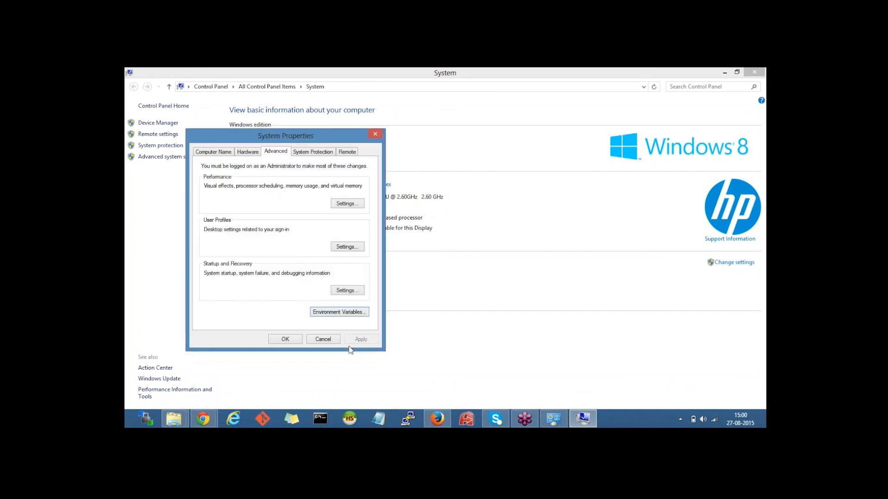
{"action": "left_click", "coordinate": [323, 338]}
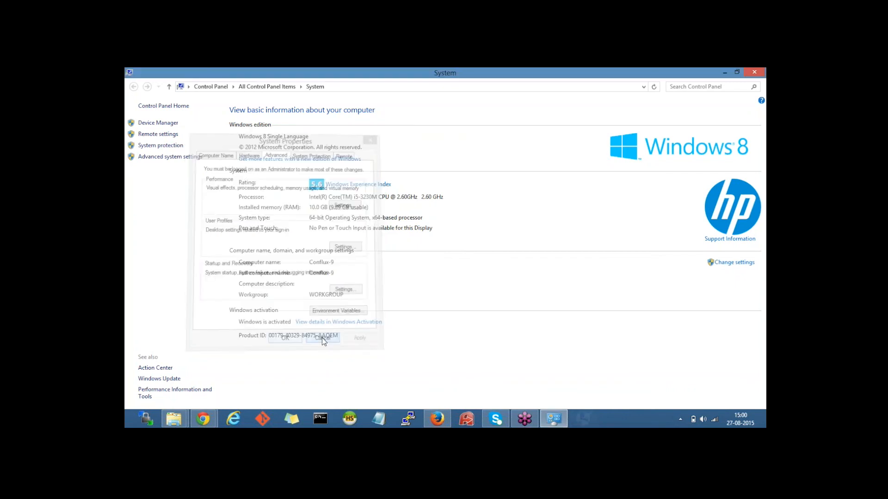
Step: Return to the Mifos X wiki and highlight JAVA_OPTS in the environment variable heading
{"action": "mouse_move", "coordinate": [202, 419]}
{"action": "left_click", "coordinate": [219, 372]}
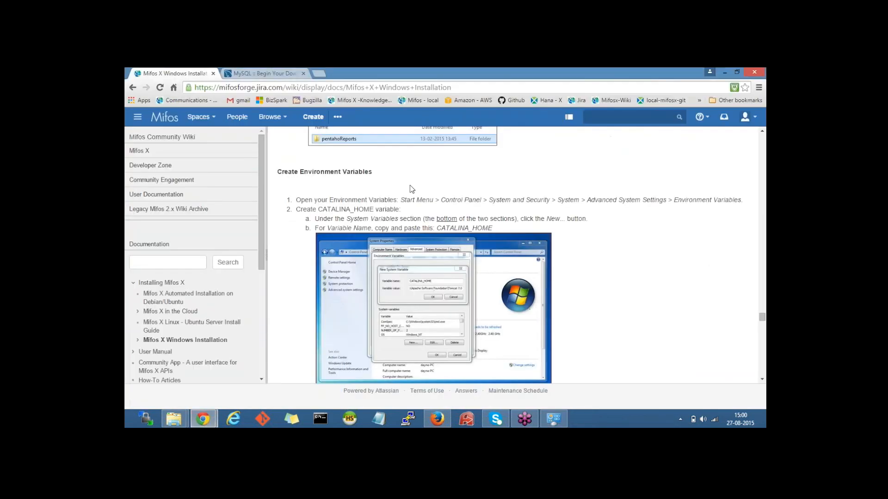
{"action": "scroll", "coordinate": [410, 184], "scroll_direction": "down", "scroll_amount": 10}
{"action": "scroll", "coordinate": [522, 255], "scroll_direction": "up", "scroll_amount": 1}
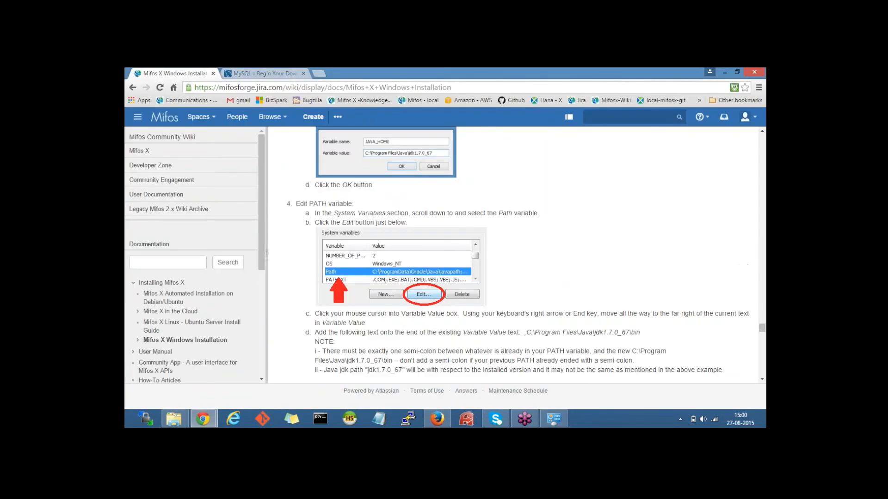
{"action": "scroll", "coordinate": [453, 244], "scroll_direction": "down", "scroll_amount": 4}
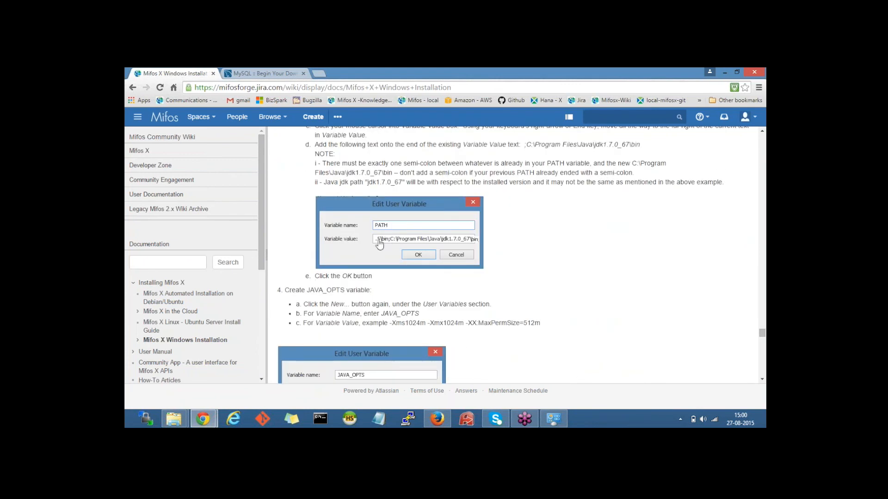
{"action": "scroll", "coordinate": [444, 252], "scroll_direction": "down", "scroll_amount": 1}
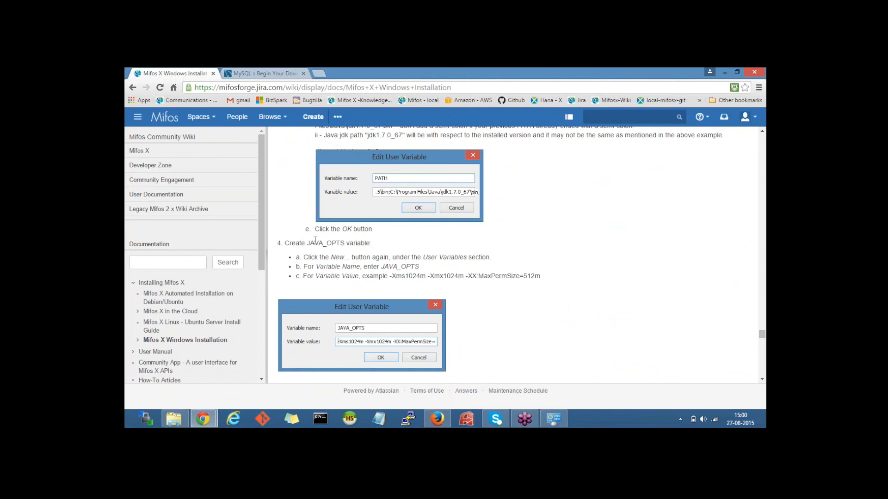
{"action": "double_click", "coordinate": [329, 243]}
Step: Scroll to 'Starting the application' and highlight startup and the tomcat bin folder path
{"action": "scroll", "coordinate": [364, 244], "scroll_direction": "down", "scroll_amount": 2}
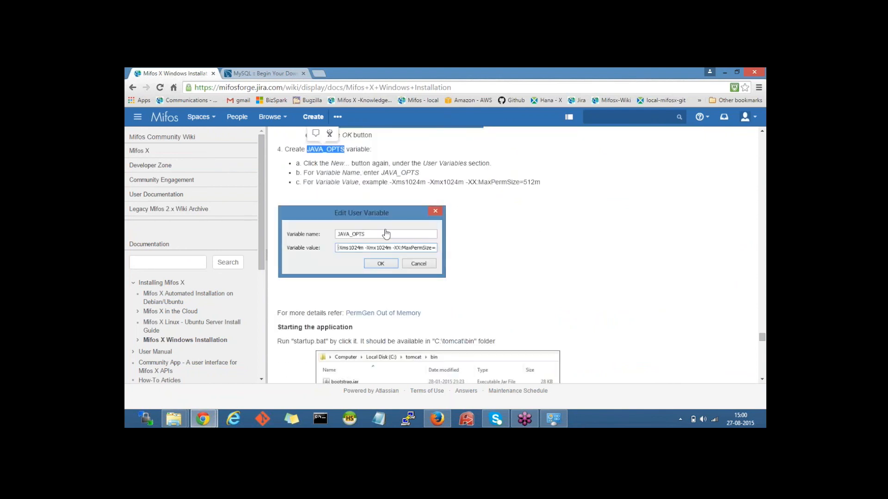
{"action": "scroll", "coordinate": [419, 255], "scroll_direction": "down", "scroll_amount": 3}
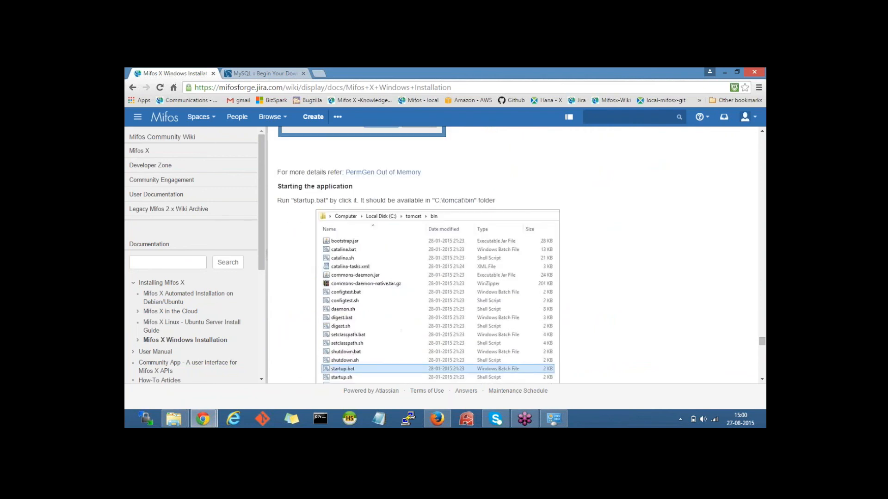
{"action": "scroll", "coordinate": [296, 142], "scroll_direction": "down", "scroll_amount": 1}
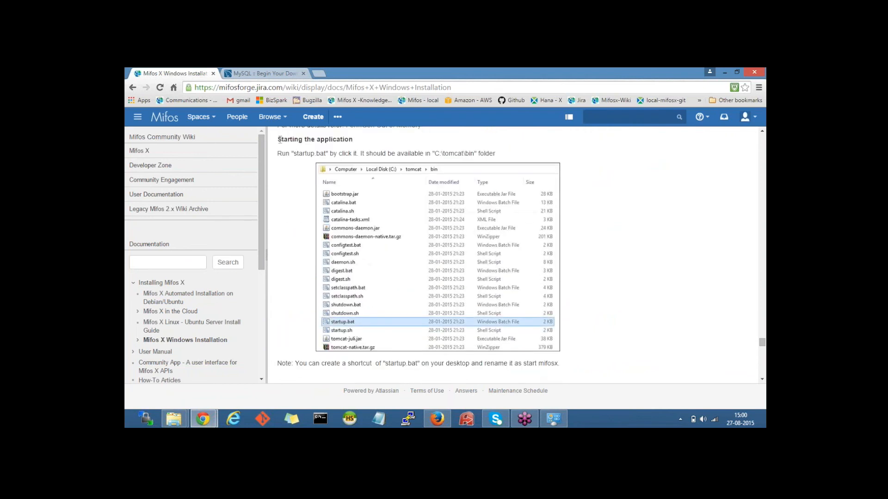
{"action": "left_click_drag", "start_coordinate": [280, 139], "coordinate": [354, 139]}
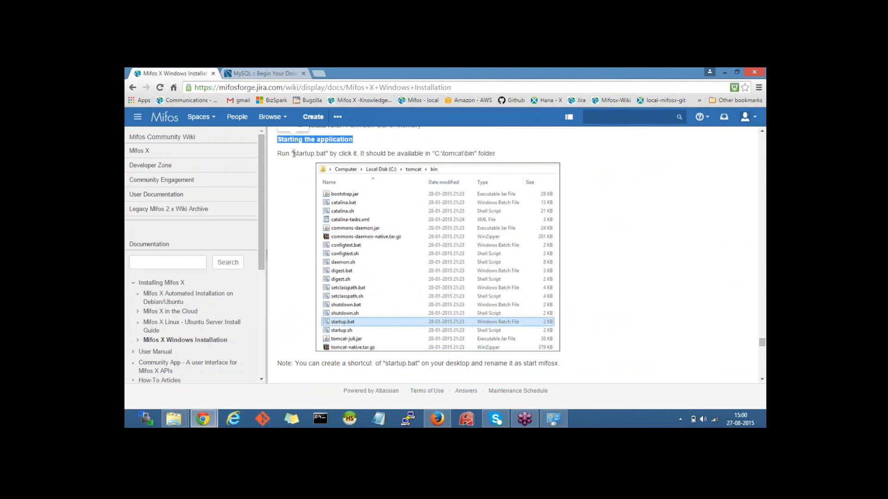
{"action": "left_click_drag", "start_coordinate": [293, 154], "coordinate": [314, 152]}
{"action": "left_click_drag", "start_coordinate": [435, 154], "coordinate": [472, 153]}
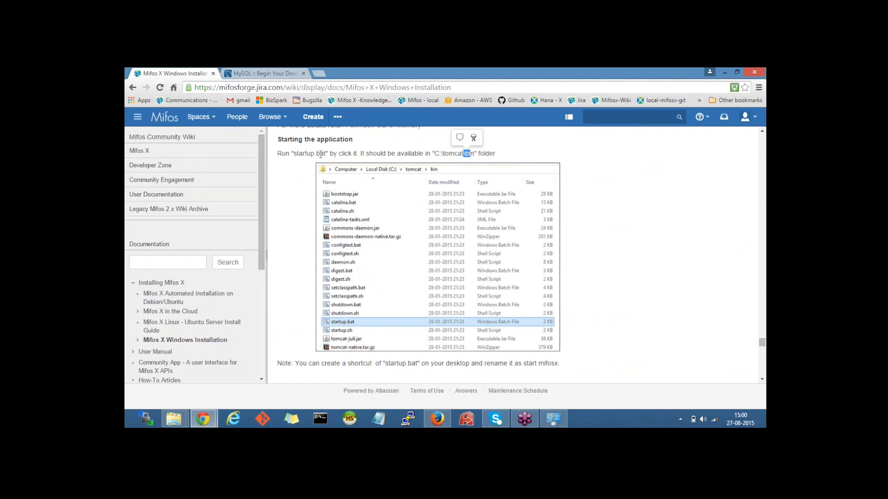
{"action": "left_click", "coordinate": [174, 418]}
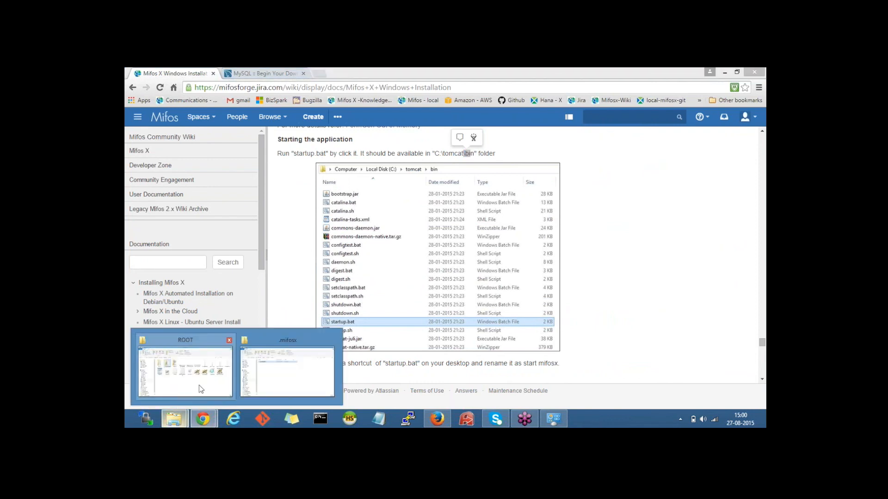
Step: From the ROOT Explorer window, go to tomcat\bin and run startup.bat to launch Tomcat
{"action": "left_click", "coordinate": [185, 372]}
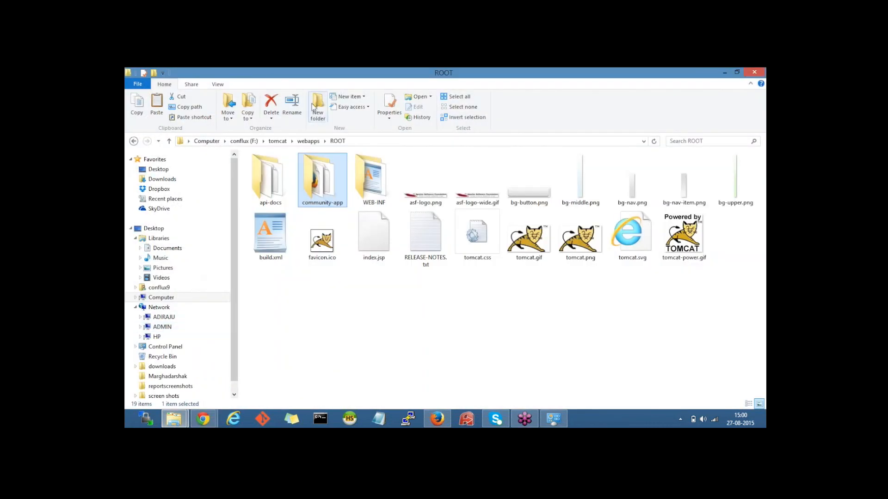
{"action": "left_click", "coordinate": [277, 141]}
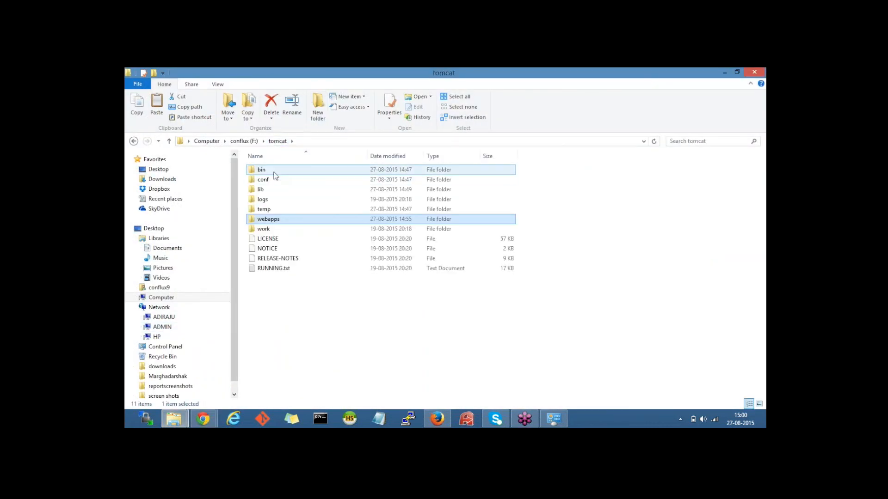
{"action": "double_click", "coordinate": [274, 172]}
{"action": "left_click", "coordinate": [276, 199]}
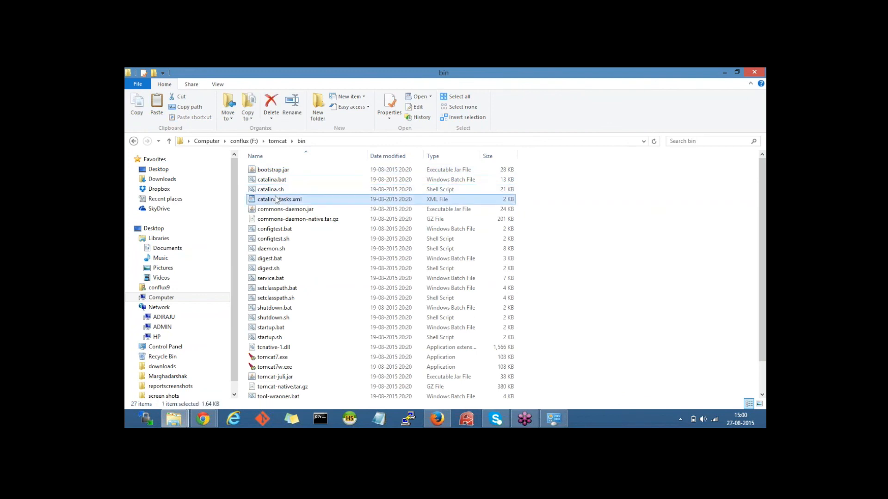
{"action": "key", "text": "s"}
{"action": "key", "text": "s"}
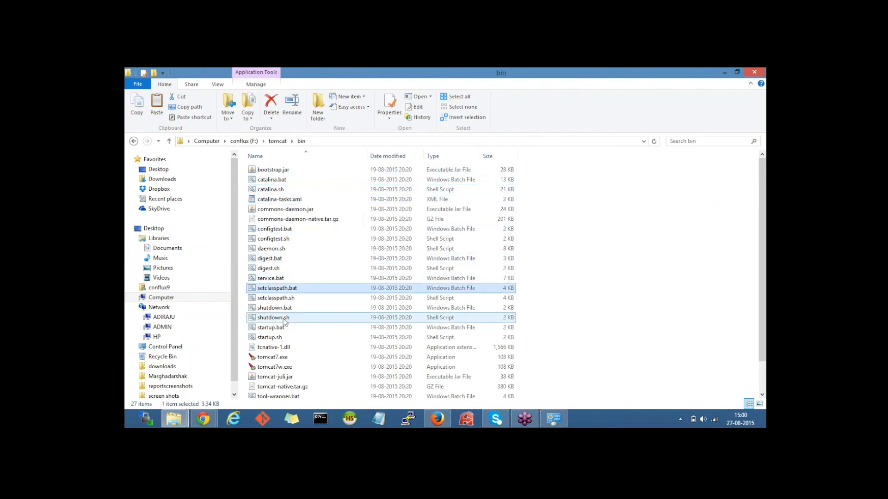
{"action": "left_click", "coordinate": [278, 328]}
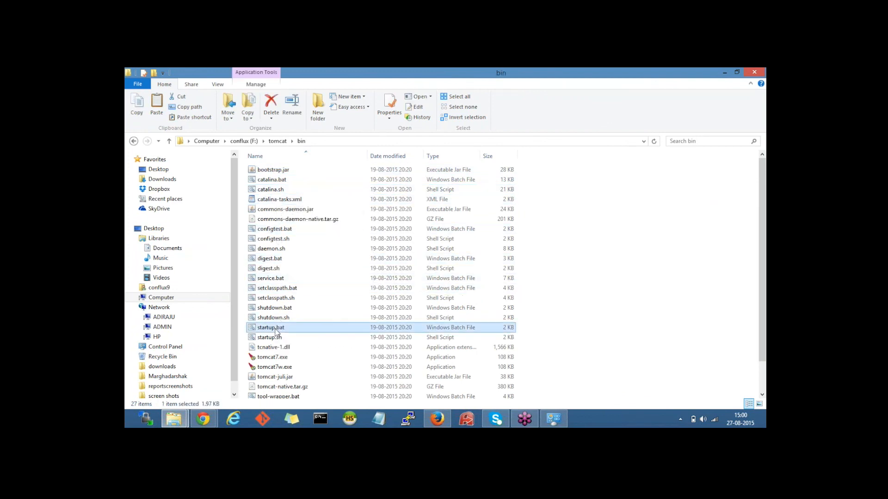
{"action": "double_click", "coordinate": [327, 329]}
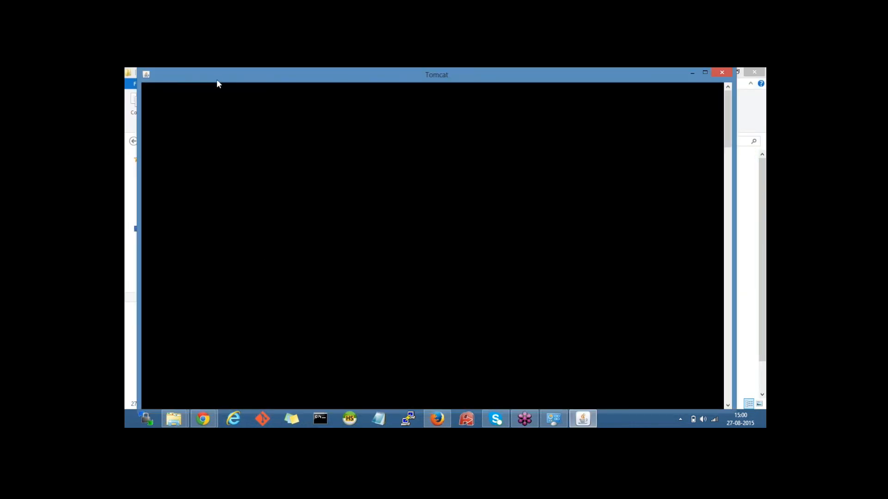
Step: Move the Tomcat console lower to watch Tomcat 7.0.64 deploy mifosng-provider.war
{"action": "mouse_move", "coordinate": [217, 79]}
{"action": "left_mouse_down"}
{"action": "mouse_move", "coordinate": [224, 109]}
{"action": "mouse_move", "coordinate": [227, 90]}
{"action": "left_mouse_up"}
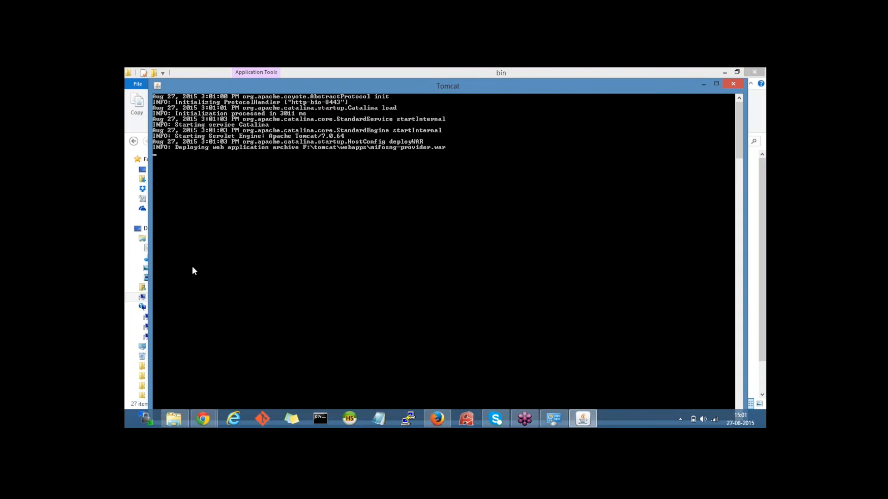
Step: Scroll the Mifos X wiki page down to the 'Application gets started' section
{"action": "mouse_move", "coordinate": [210, 420]}
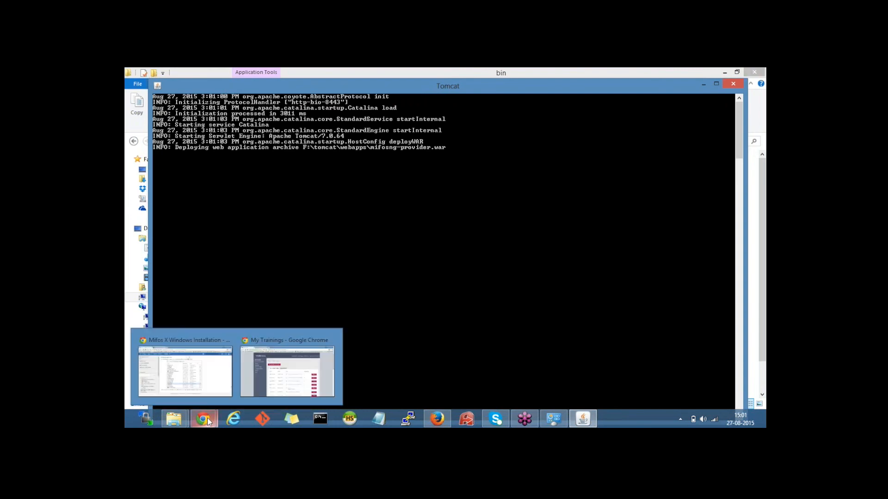
{"action": "left_click", "coordinate": [203, 371]}
{"action": "scroll", "coordinate": [406, 247], "scroll_direction": "down", "scroll_amount": 3}
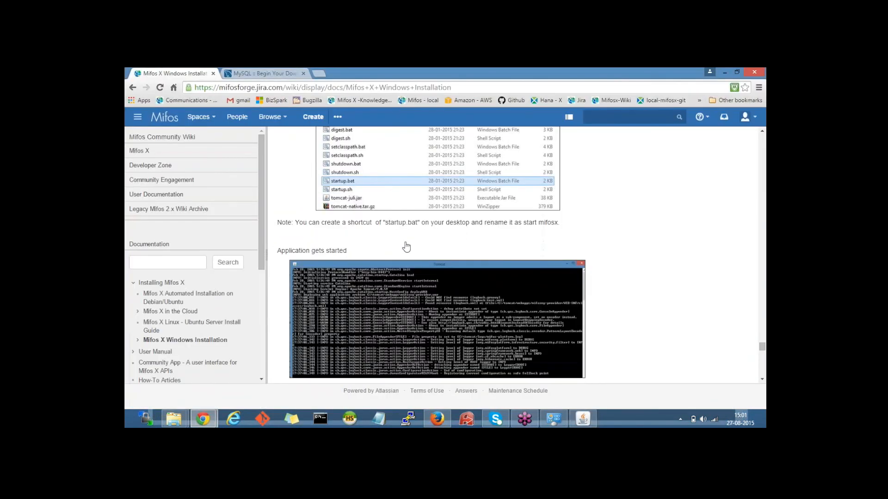
{"action": "scroll", "coordinate": [406, 247], "scroll_direction": "down", "scroll_amount": 1}
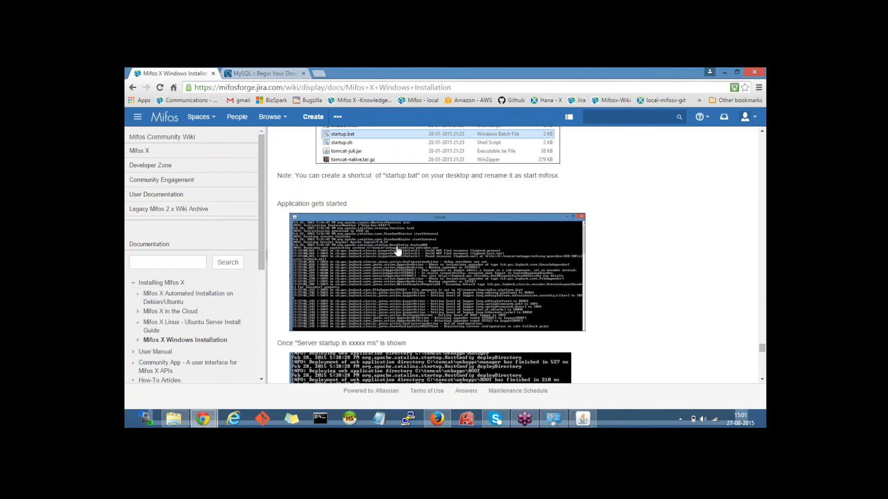
Step: Minimize the Tomcat console and bring the F:\tomcat\bin Explorer window forward
{"action": "left_click", "coordinate": [587, 423]}
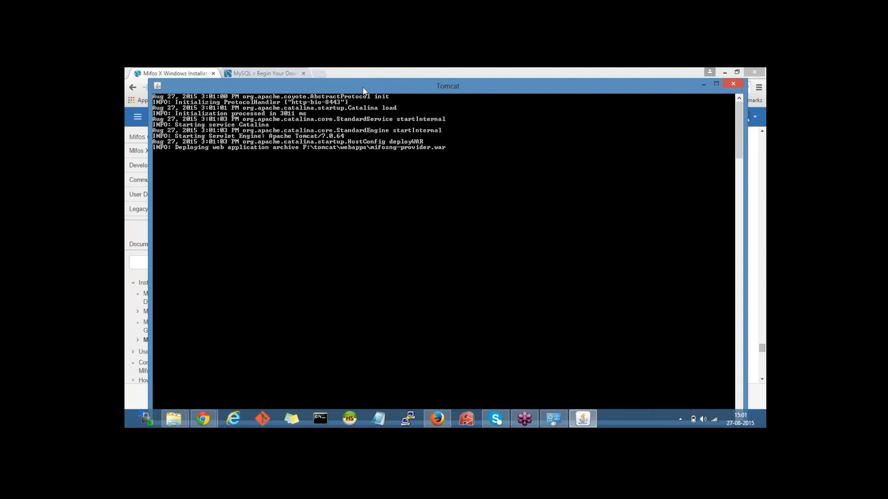
{"action": "left_click", "coordinate": [703, 85]}
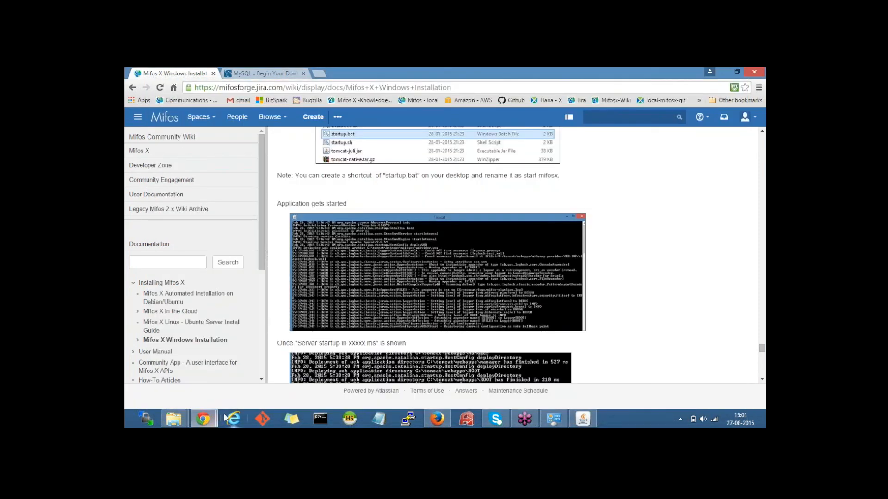
{"action": "left_click", "coordinate": [173, 419]}
{"action": "left_click", "coordinate": [214, 358]}
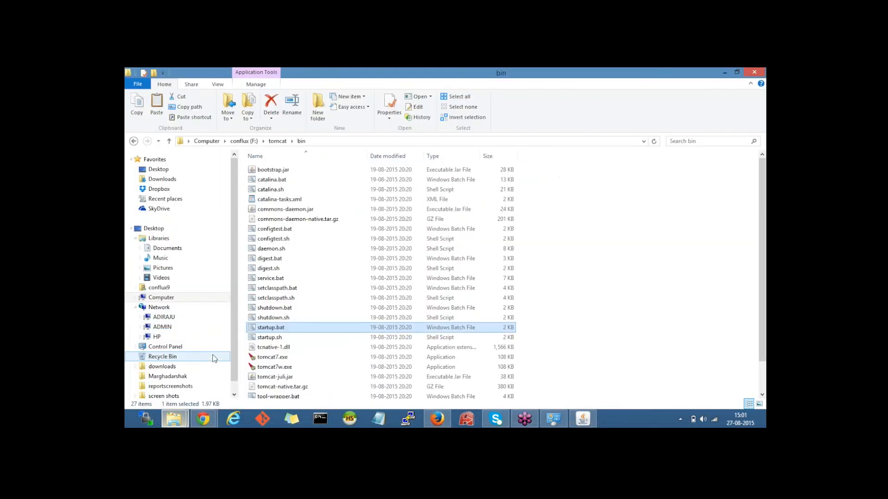
Step: Open F:\tomcat\logs to see six new 0 KB log files, and return to the Tomcat console
{"action": "left_click", "coordinate": [276, 142]}
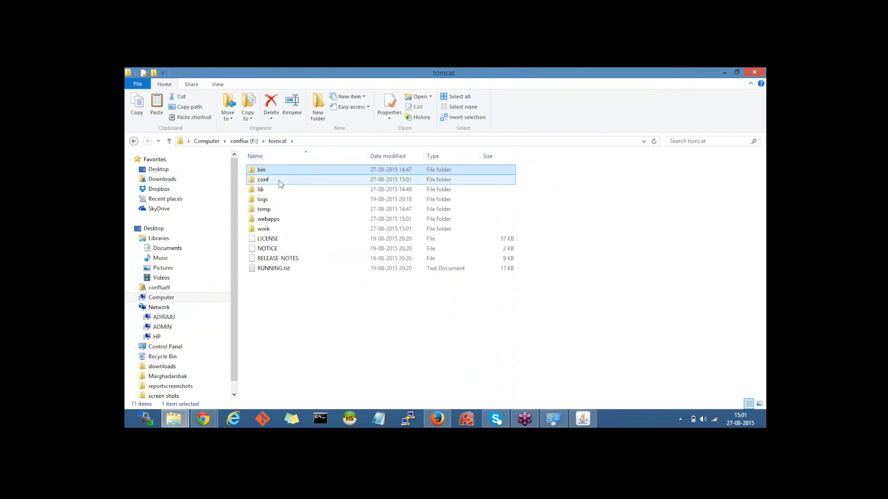
{"action": "left_click", "coordinate": [287, 199]}
{"action": "double_click", "coordinate": [287, 198]}
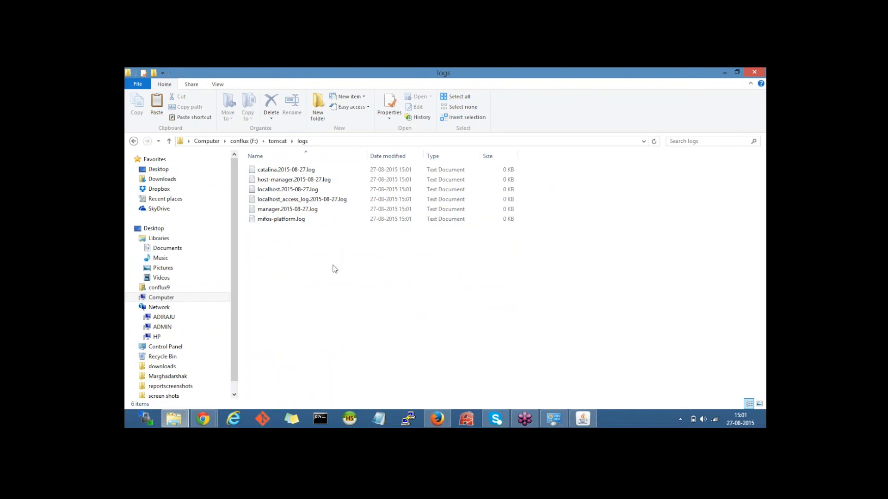
{"action": "left_click", "coordinate": [437, 422]}
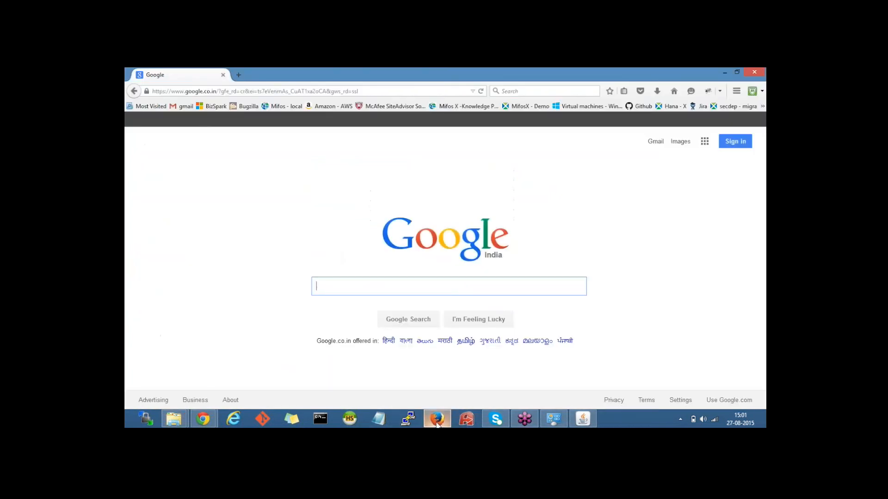
{"action": "left_click", "coordinate": [437, 422]}
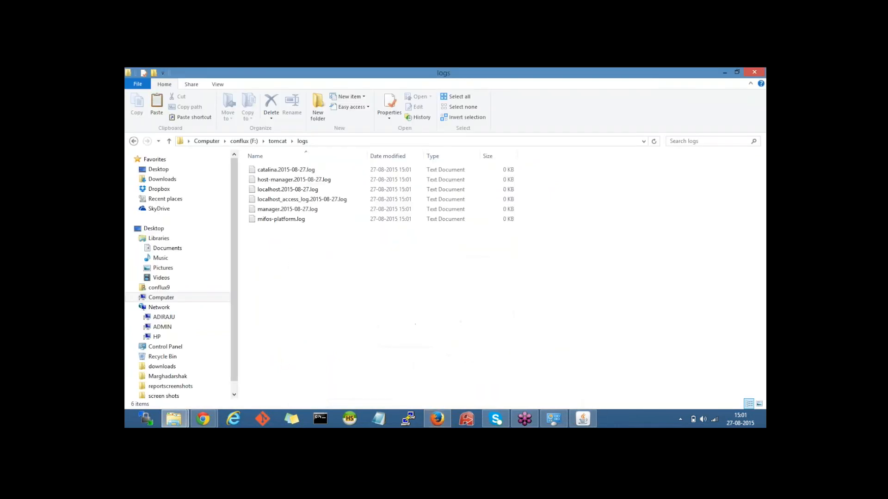
{"action": "left_click", "coordinate": [582, 420]}
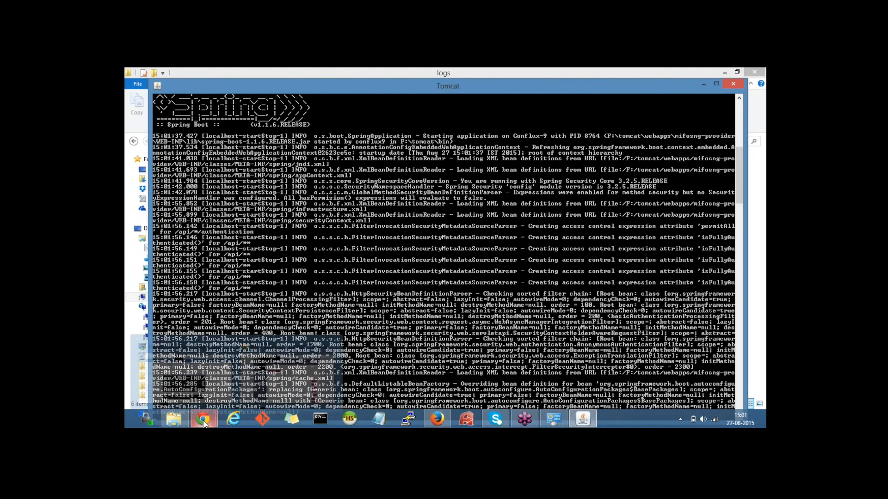
Step: Confirm the Tomcat log reports server startup in 264768 ms, then bring Firefox's Google page forward
{"action": "left_click", "coordinate": [204, 421]}
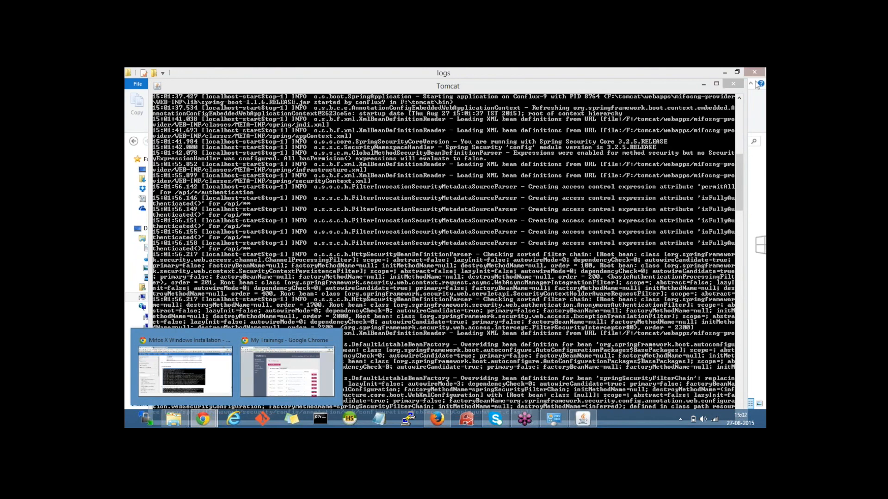
{"action": "left_click", "coordinate": [704, 84]}
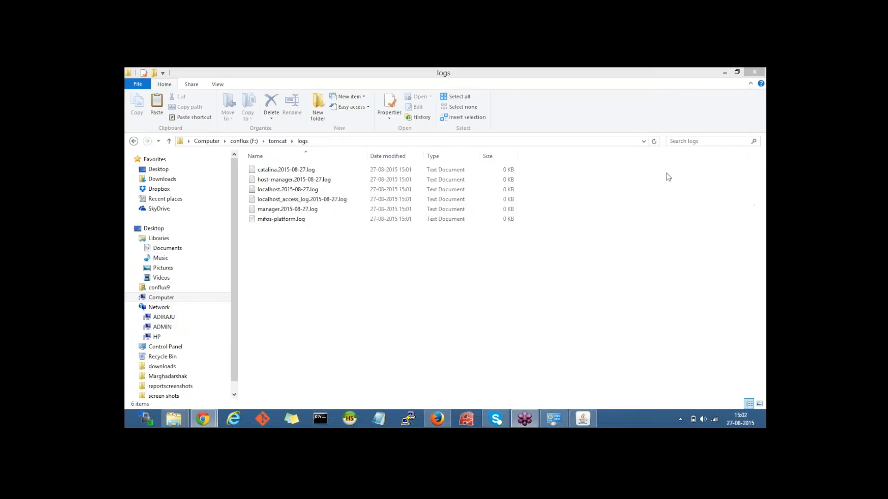
{"action": "left_click", "coordinate": [583, 418]}
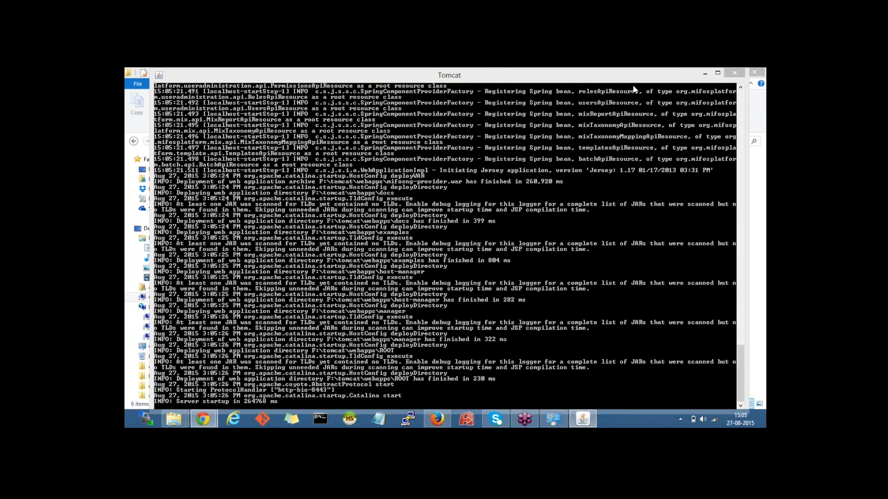
{"action": "left_click", "coordinate": [209, 393]}
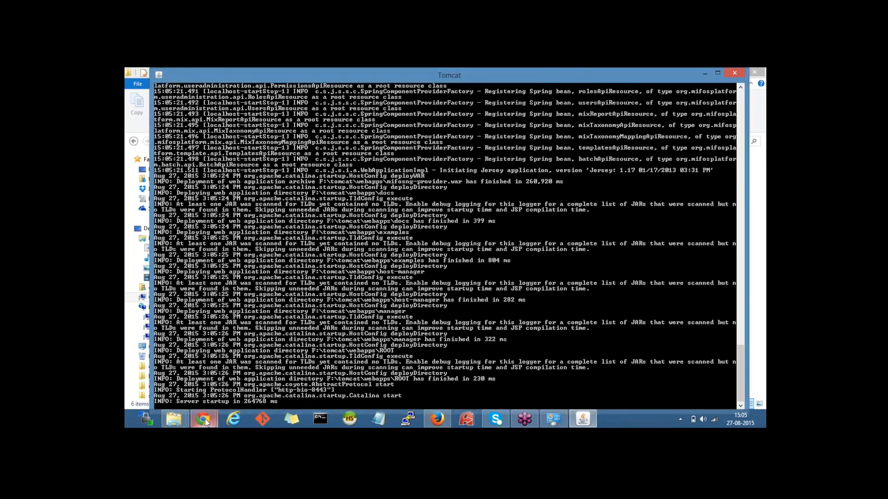
{"action": "mouse_move", "coordinate": [205, 421]}
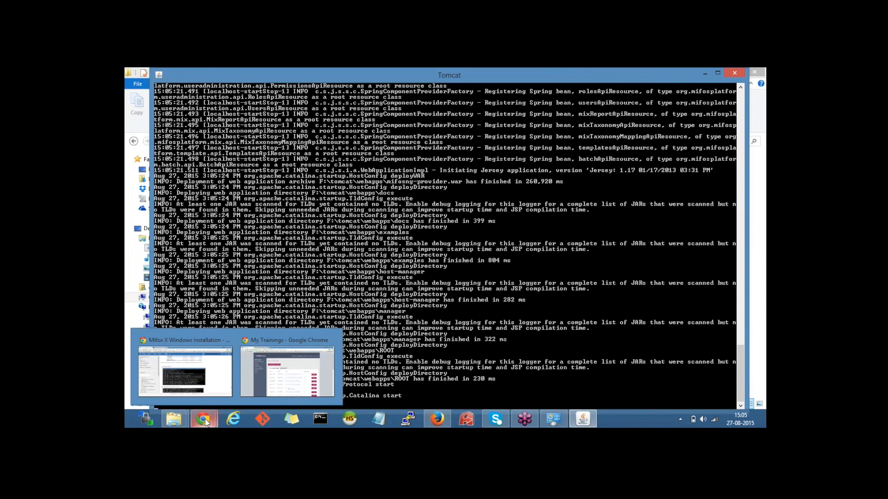
{"action": "left_click", "coordinate": [440, 424]}
{"action": "left_click", "coordinate": [236, 91]}
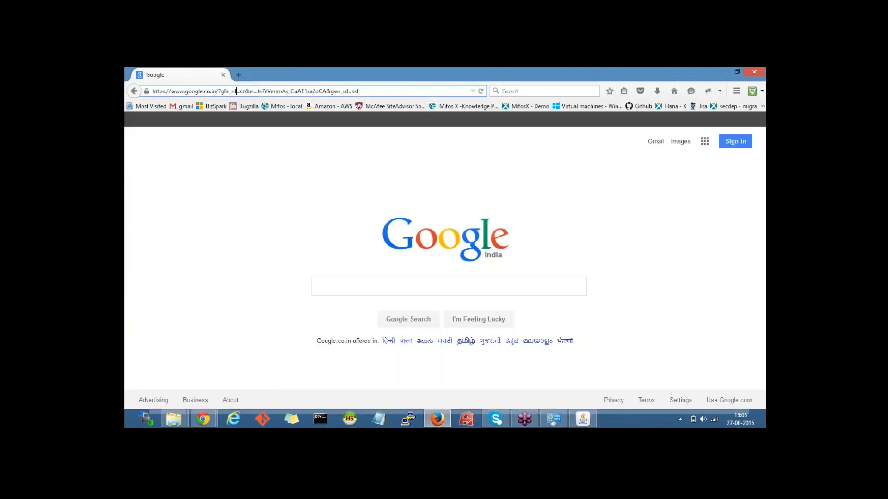
{"action": "left_click", "coordinate": [237, 91]}
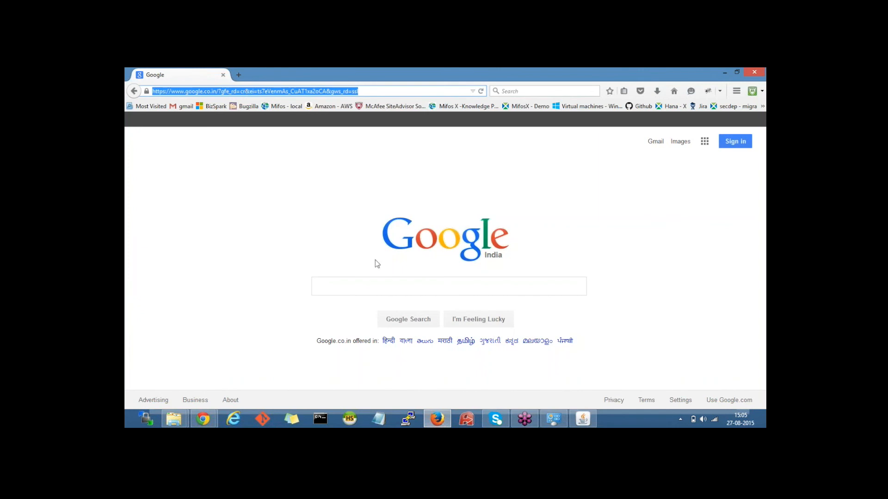
{"action": "type", "text": "https"}
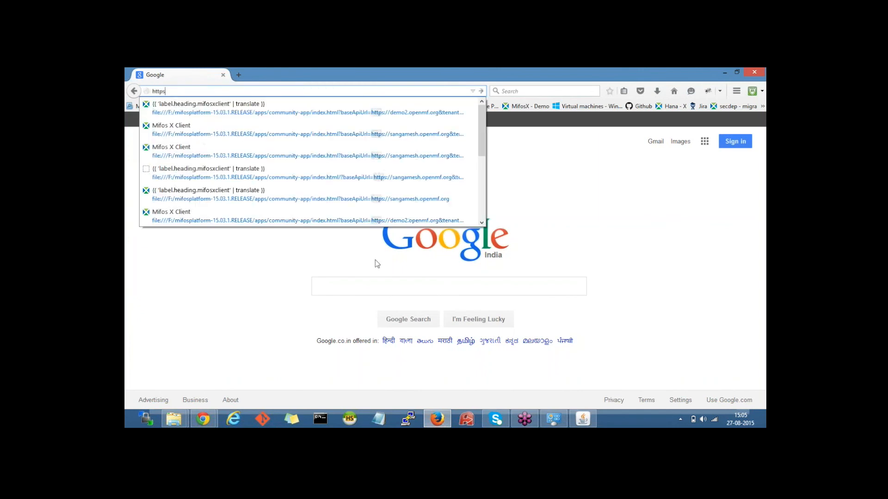
{"action": "type", "text": "://"}
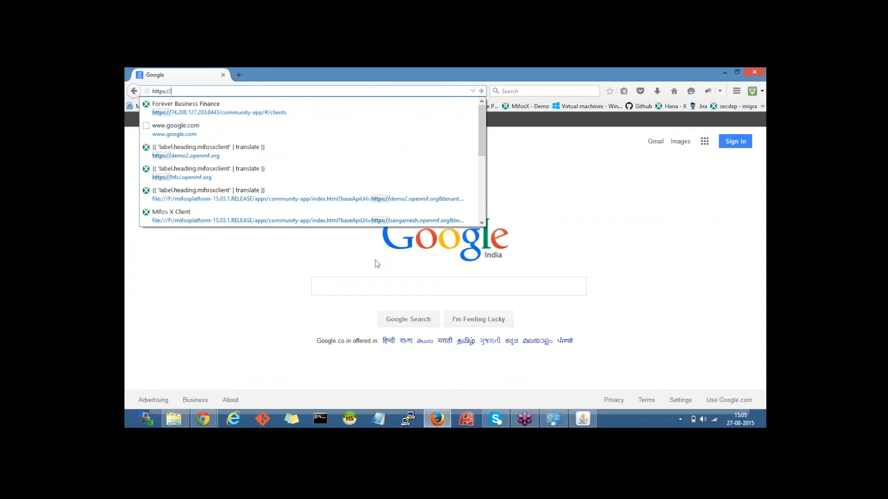
{"action": "type", "text": "local"}
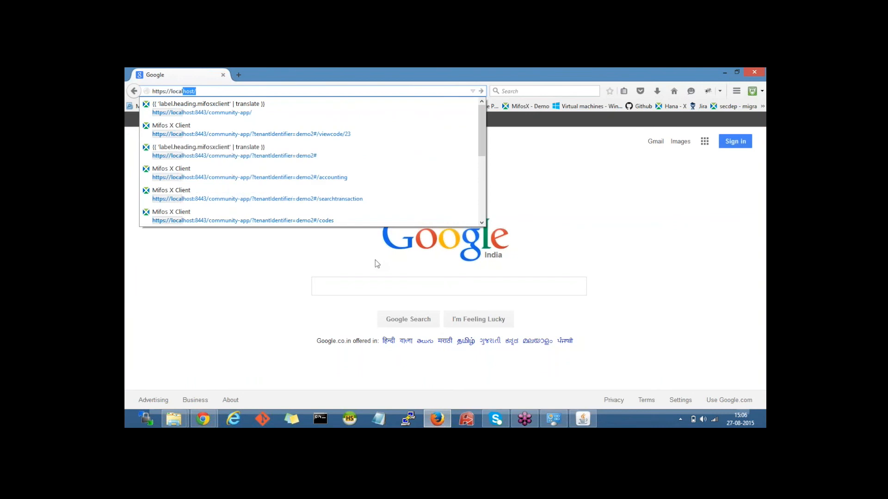
{"action": "type", "text": "host"}
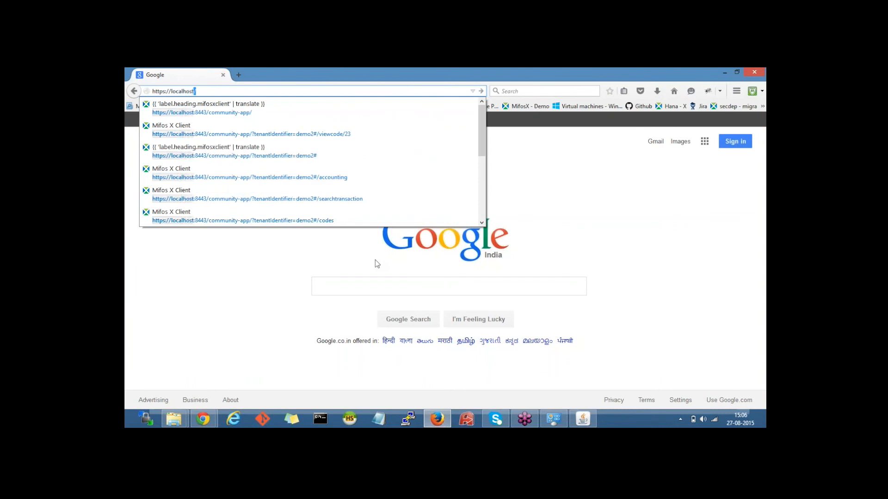
{"action": "type", "text": ":8443"}
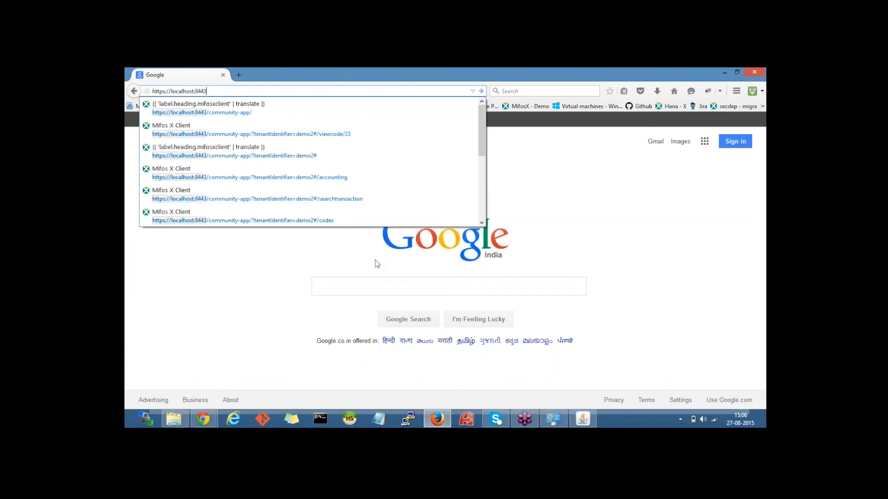
{"action": "type", "text": "/communi"}
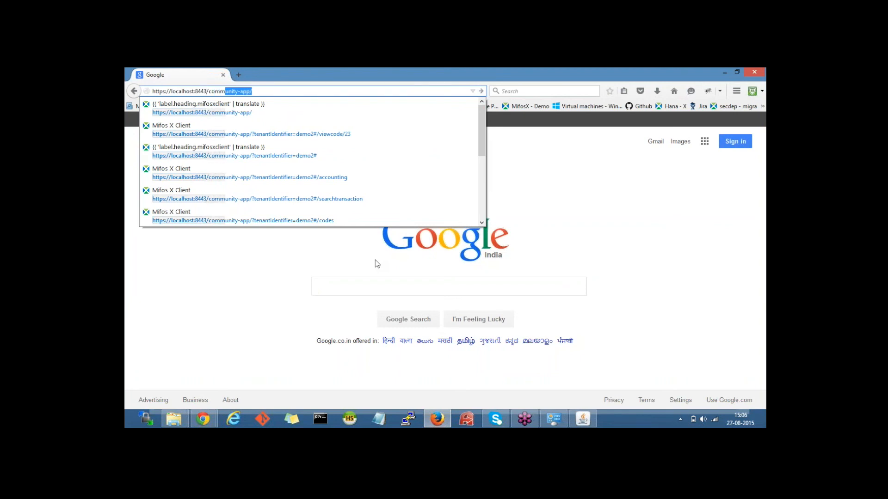
{"action": "type", "text": "ty"}
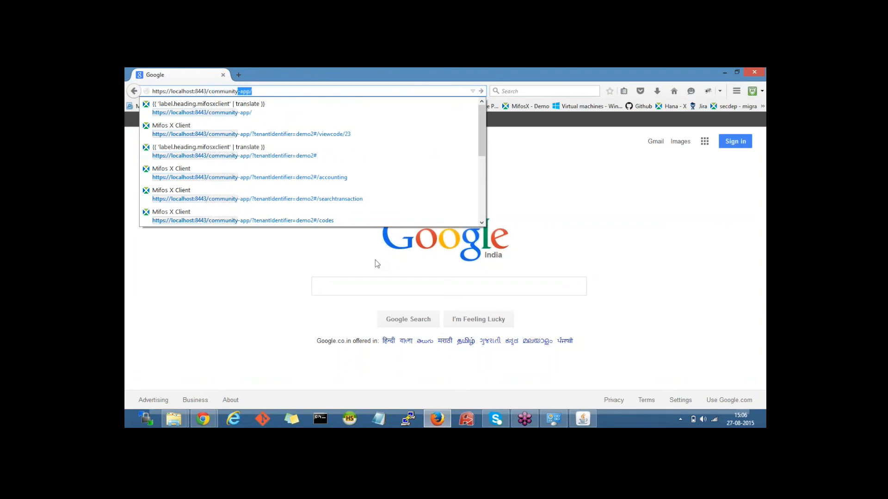
{"action": "type", "text": "app"}
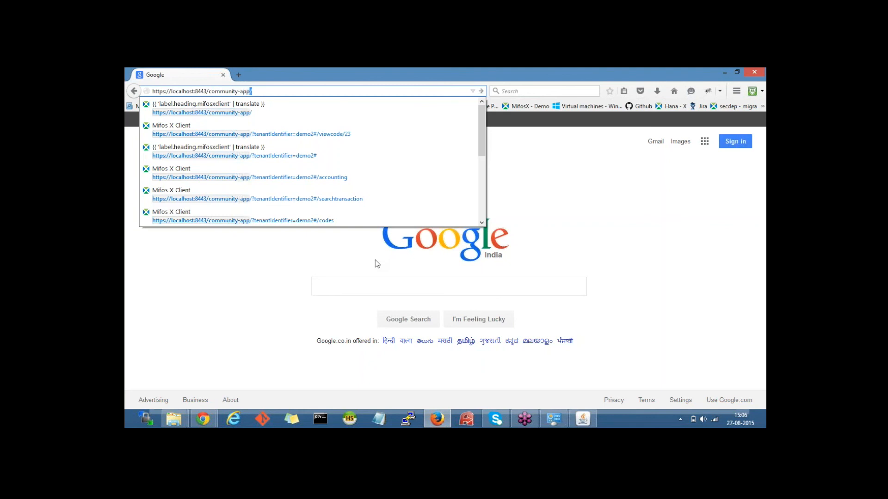
{"action": "key", "text": "Return"}
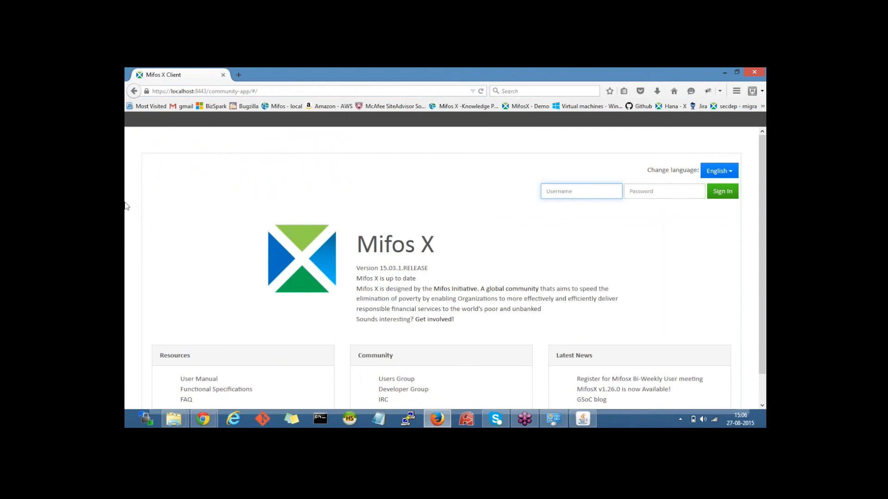
Step: Submit the username and account password; the login fails with 'Couldn't connect to server'
{"action": "type", "text": "mifos"}
{"action": "key", "text": "Tab"}
{"action": "type", "text": "password"}
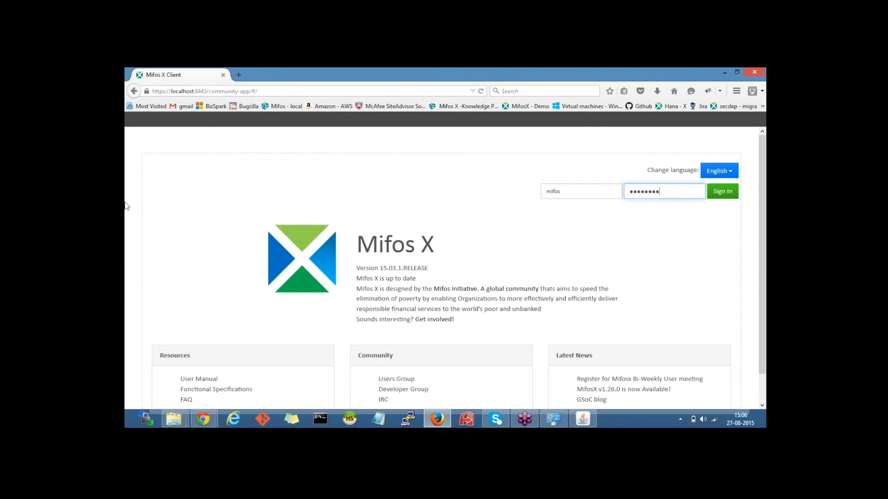
{"action": "key", "text": "BackSpace"}
{"action": "key", "text": "BackSpace"}
{"action": "key", "text": "BackSpace"}
{"action": "key", "text": "BackSpace"}
{"action": "key", "text": "BackSpace"}
{"action": "key", "text": "BackSpace"}
{"action": "key", "text": "BackSpace"}
{"action": "type", "text": "password"}
{"action": "key", "text": "Return"}
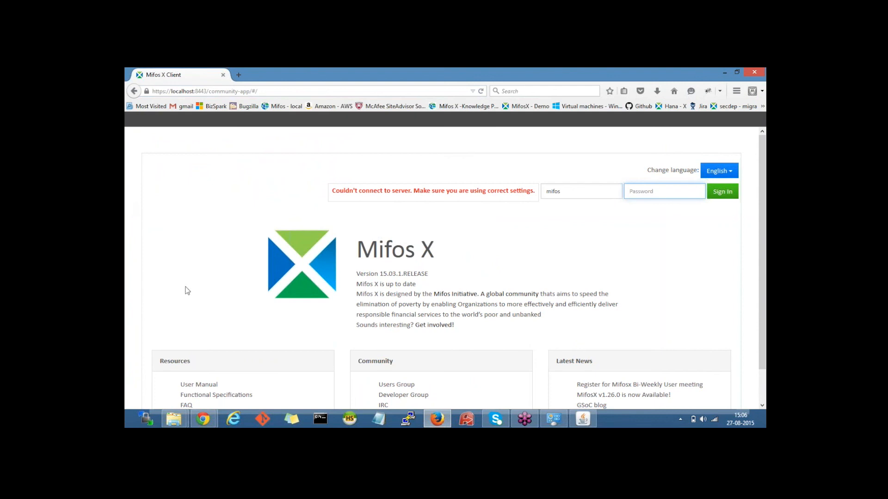
Step: Check the Tomcat console, then retry Sign In to reach the Mifos 15.03.1.RELEASE home dashboard
{"action": "left_click", "coordinate": [582, 422]}
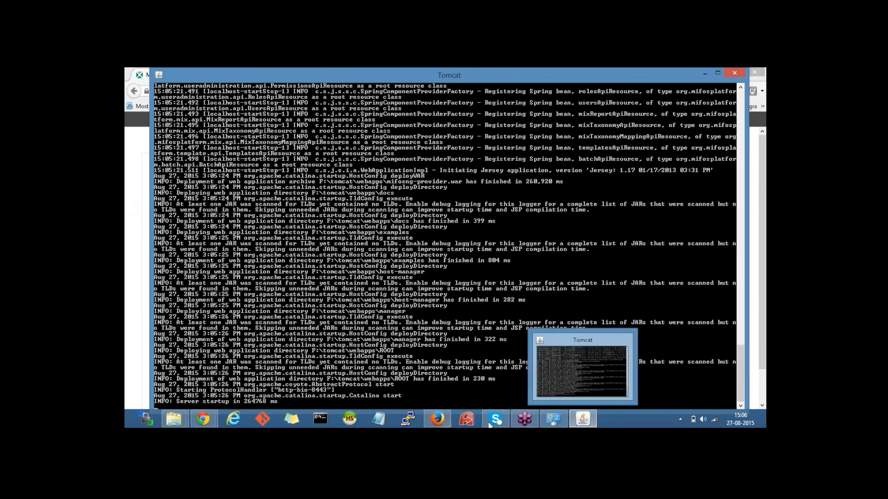
{"action": "mouse_move", "coordinate": [761, 94]}
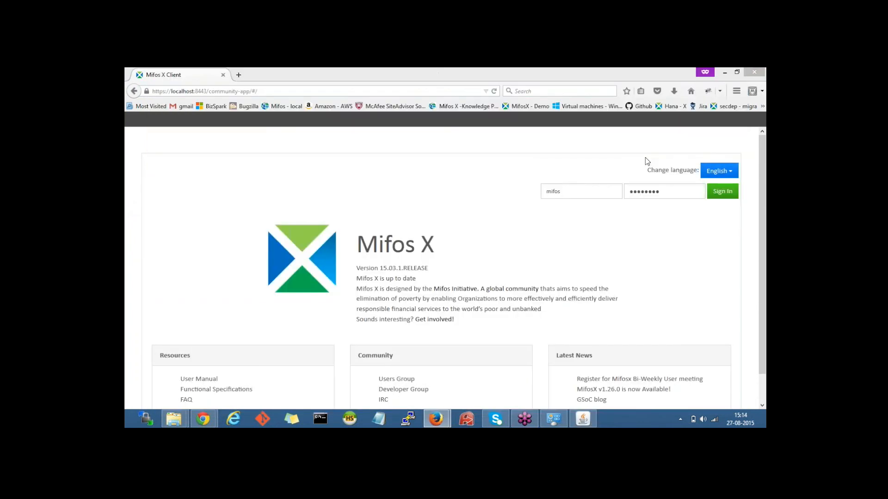
{"action": "left_click", "coordinate": [720, 191]}
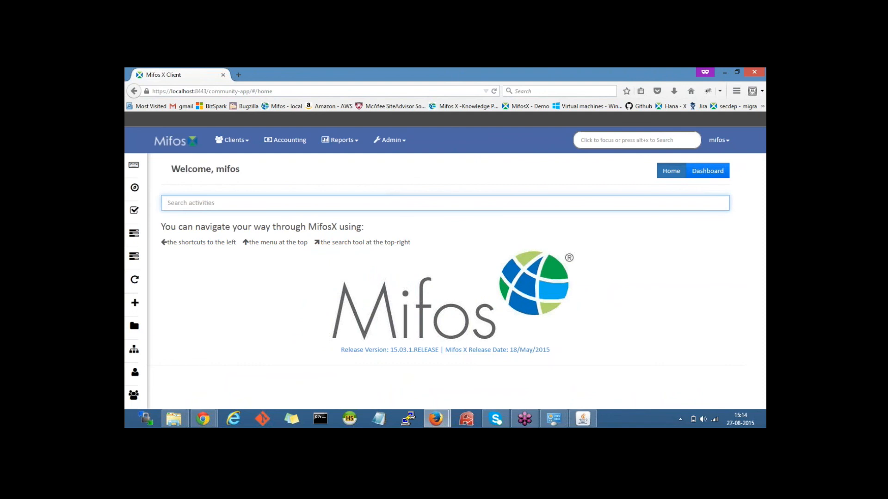
{"action": "left_click", "coordinate": [759, 91]}
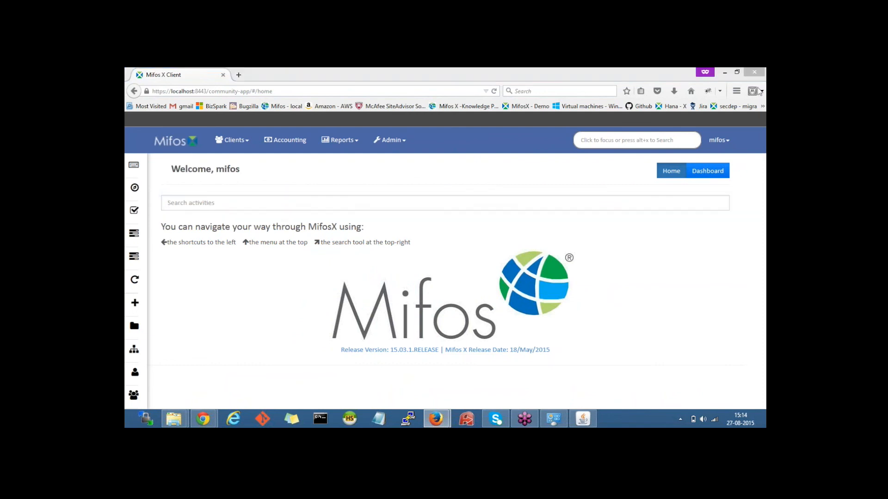